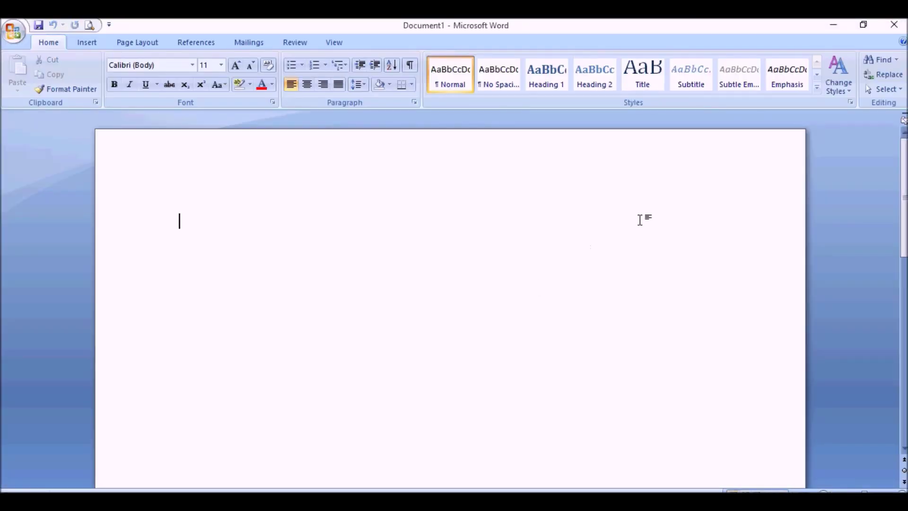
# Close the blank document window and relaunch Microsoft Word with the Run command winword.
pyautogui.click(894, 25)
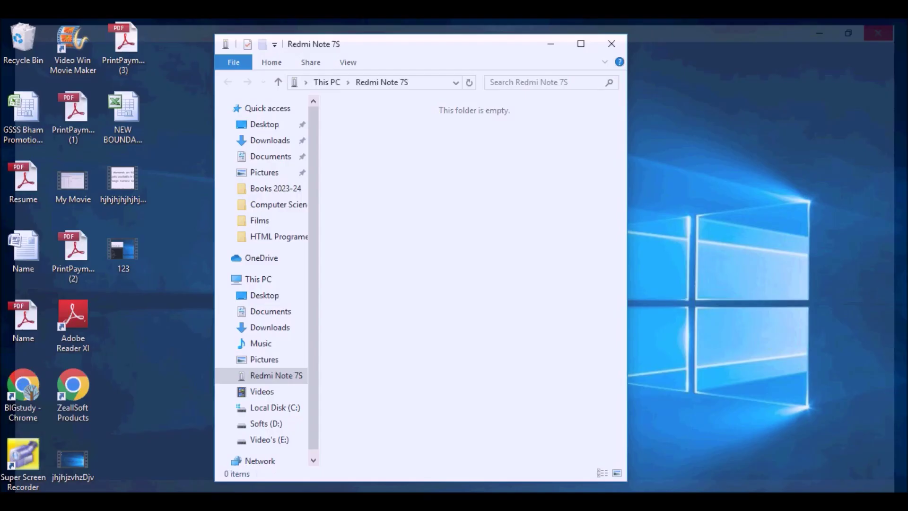
pyautogui.press('super+r')
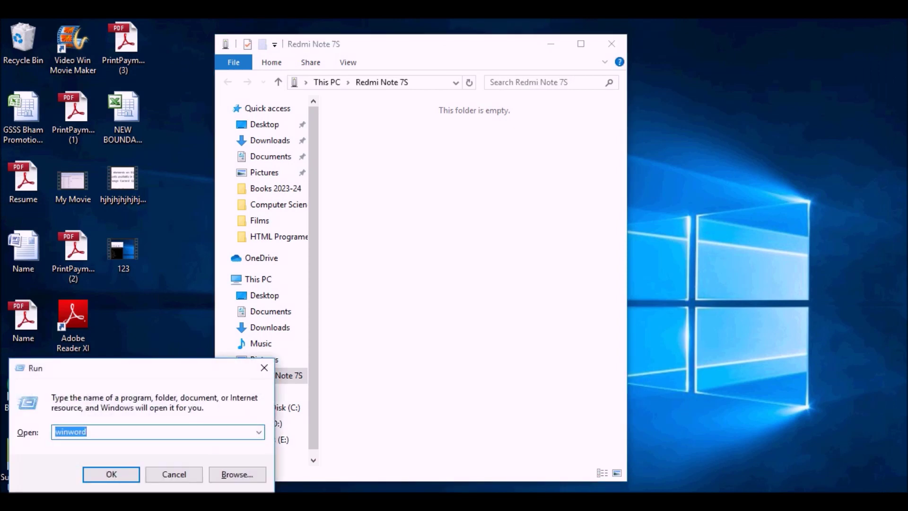
pyautogui.write('winword')
pyautogui.press('Return')
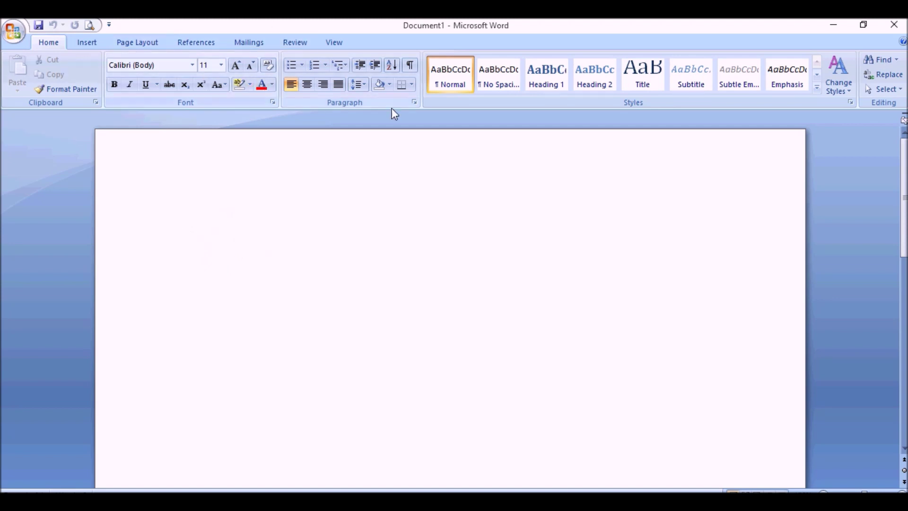
pyautogui.click(89, 42)
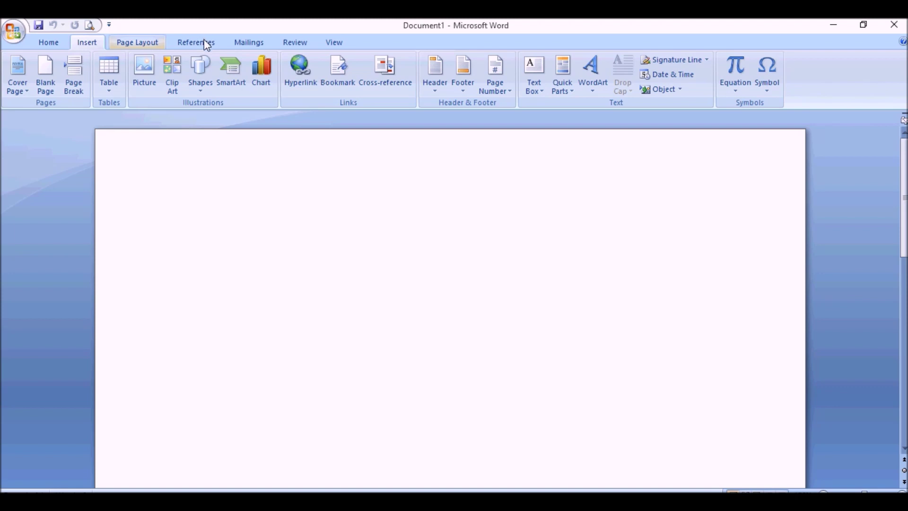
pyautogui.scroll(-1, 204, 40)
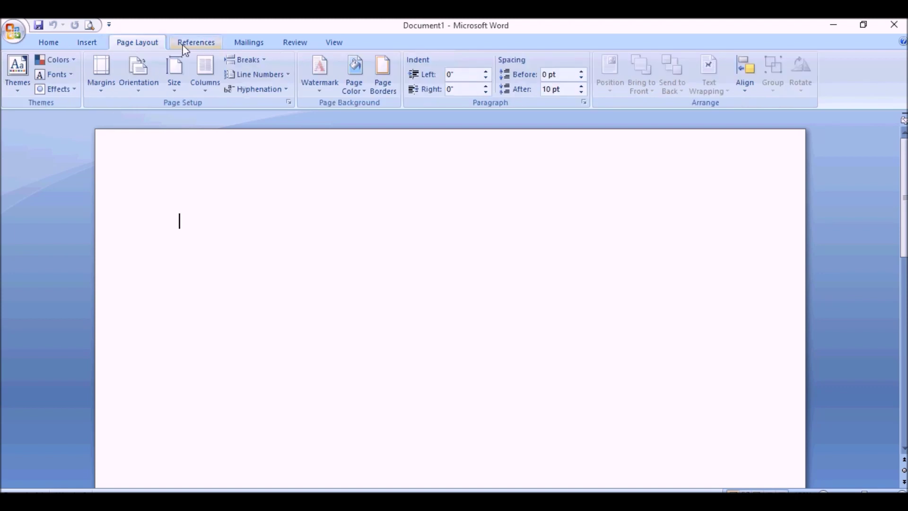
pyautogui.scroll(-1, 52, 44)
pyautogui.click(49, 43)
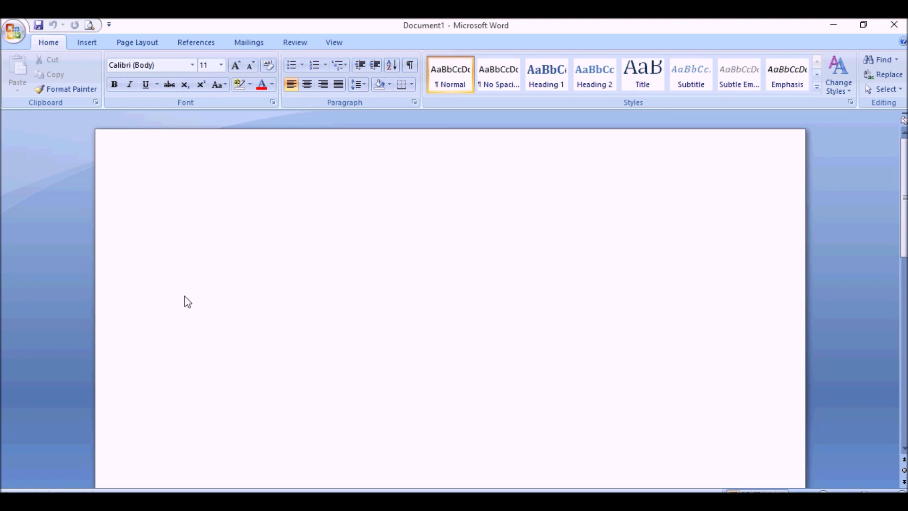
# Write the sentence "The lost time is never regained." in the blank document and end the paragraph.
pyautogui.write('The lost time is')
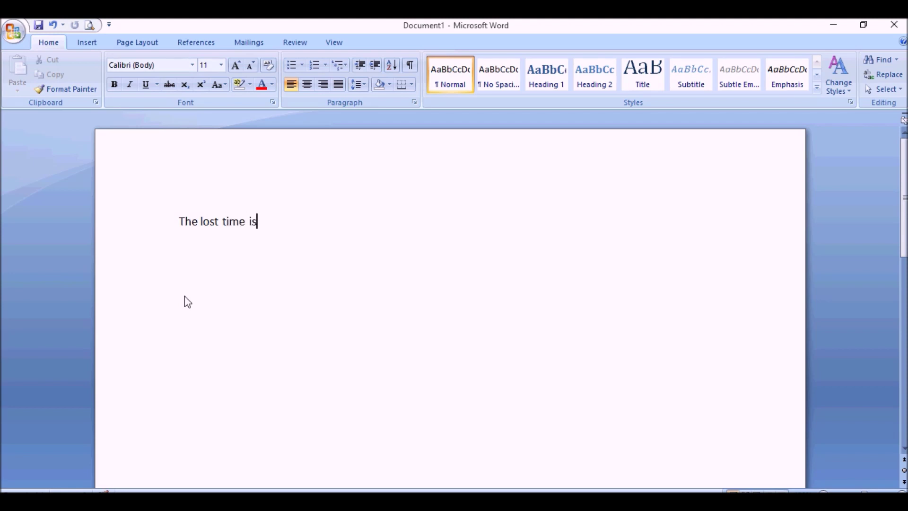
pyautogui.write(' never regain')
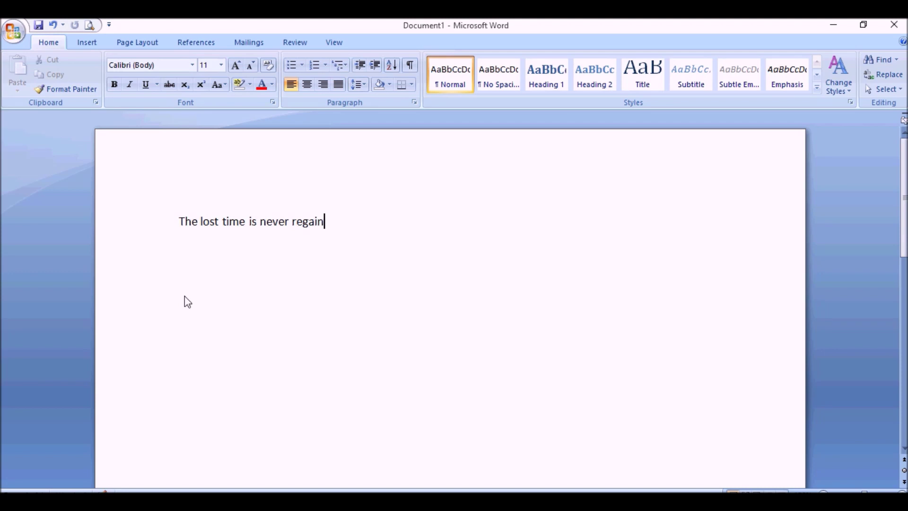
pyautogui.write('ed.')
pyautogui.press('Return')
# Replace the whole document content with sample paragraphs generated by =rand().
pyautogui.hotkey('ctrl', 'a')
pyautogui.write('=r')
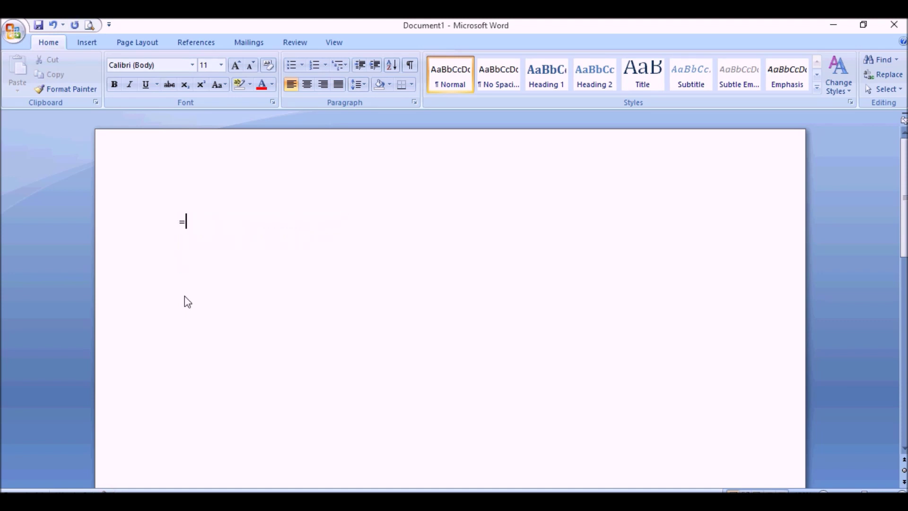
pyautogui.write('and()')
pyautogui.press('Return')
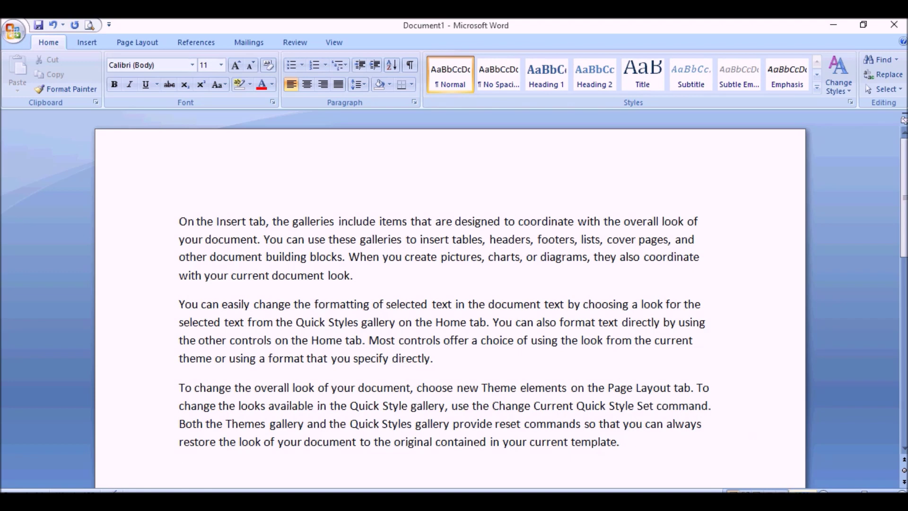
# Replace all the existing text with five sample paragraphs generated by =rand(5).
pyautogui.click(824, 493)
pyautogui.click(824, 493)
pyautogui.click(824, 494)
pyautogui.click(824, 493)
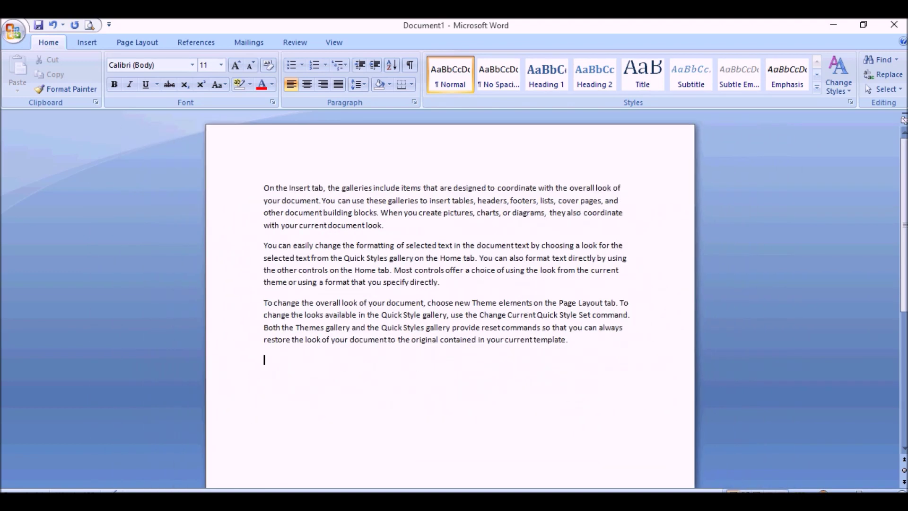
pyautogui.hotkey('ctrl', 'a')
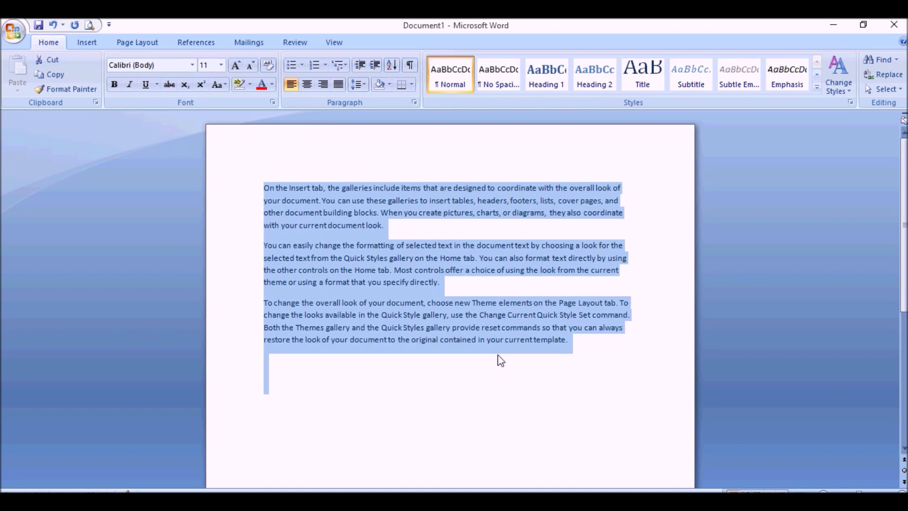
pyautogui.write('=rand(')
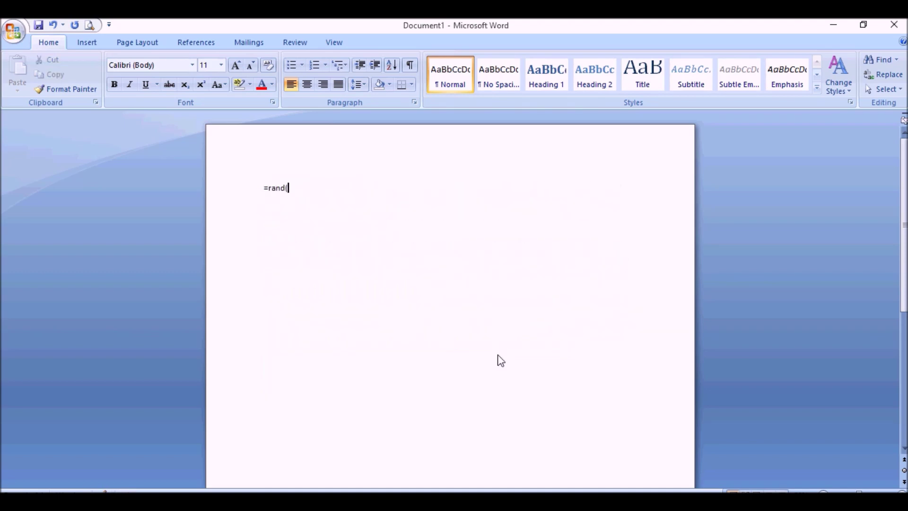
pyautogui.write('5)')
pyautogui.press('Return')
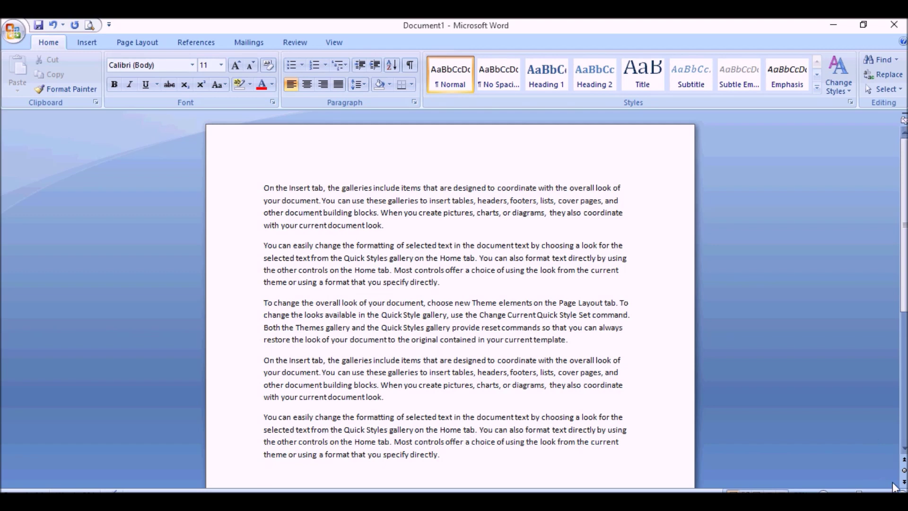
pyautogui.press('Return')
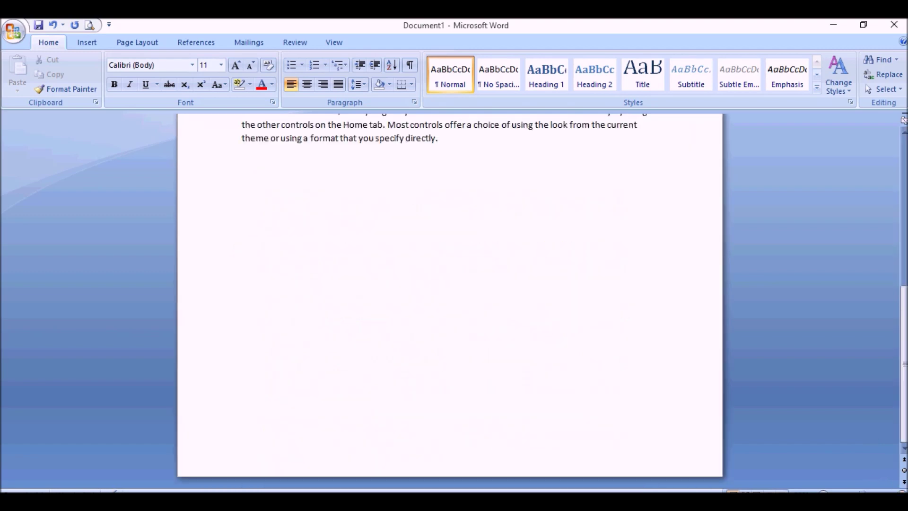
pyautogui.hotkey('ctrl', 'Return')
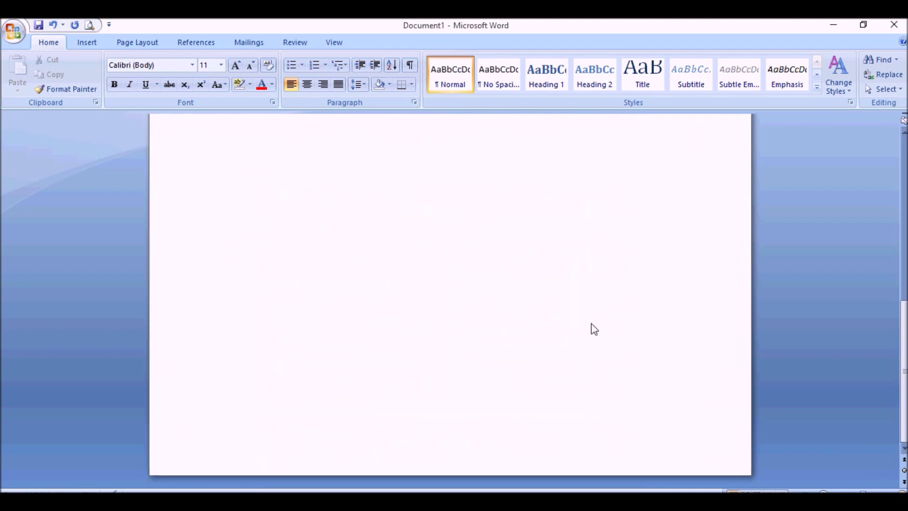
pyautogui.press('BackSpace')
pyautogui.scroll(5, 594, 329)
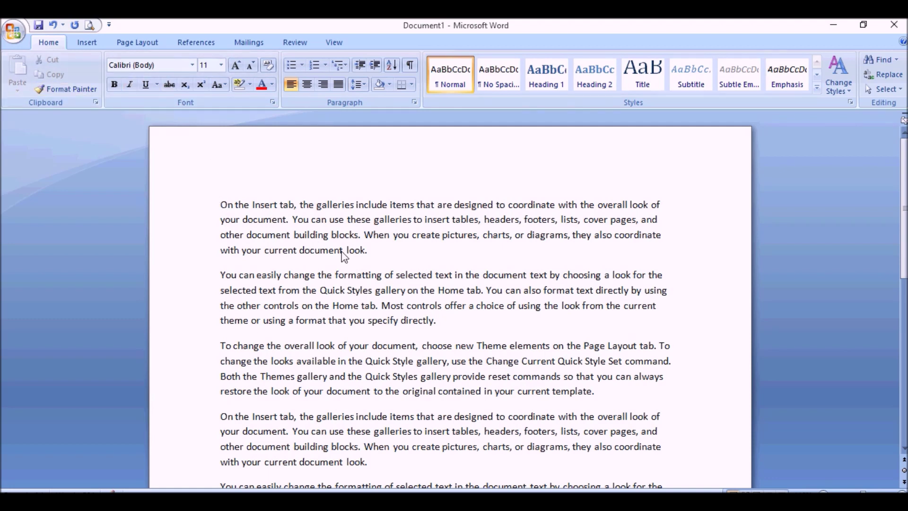
# Demonstrate selecting the first paragraph from its start to its end, as well as selecting only its first line.
pyautogui.keyDown('shift'); pyautogui.click(373, 254); pyautogui.keyUp('shift')
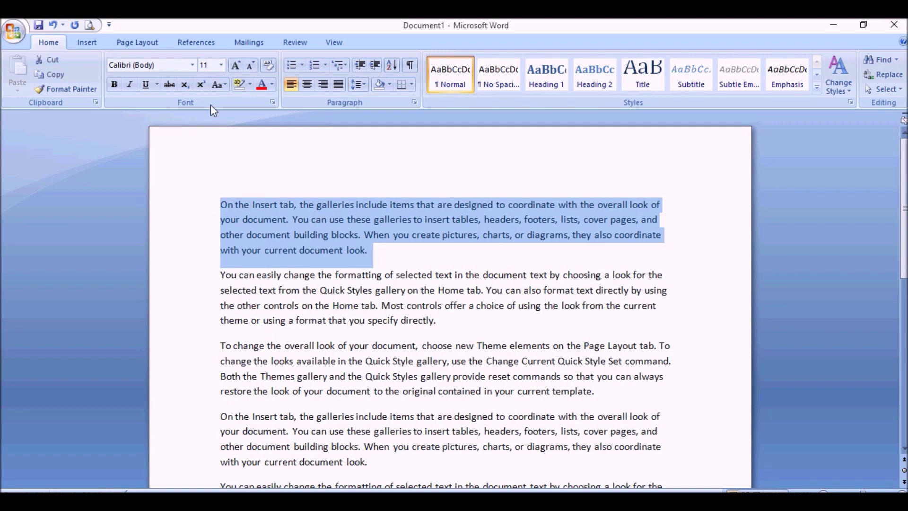
pyautogui.click(219, 208)
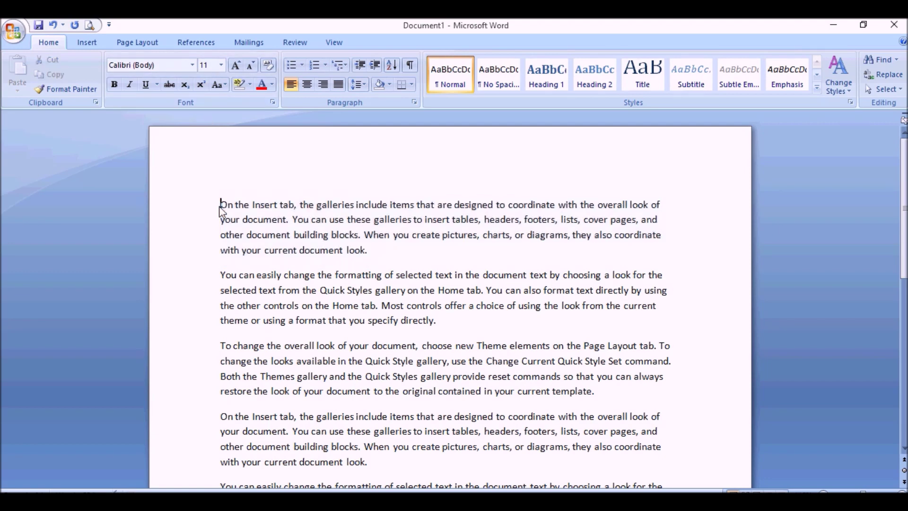
pyautogui.keyDown('shift'); pyautogui.click(390, 254); pyautogui.keyUp('shift')
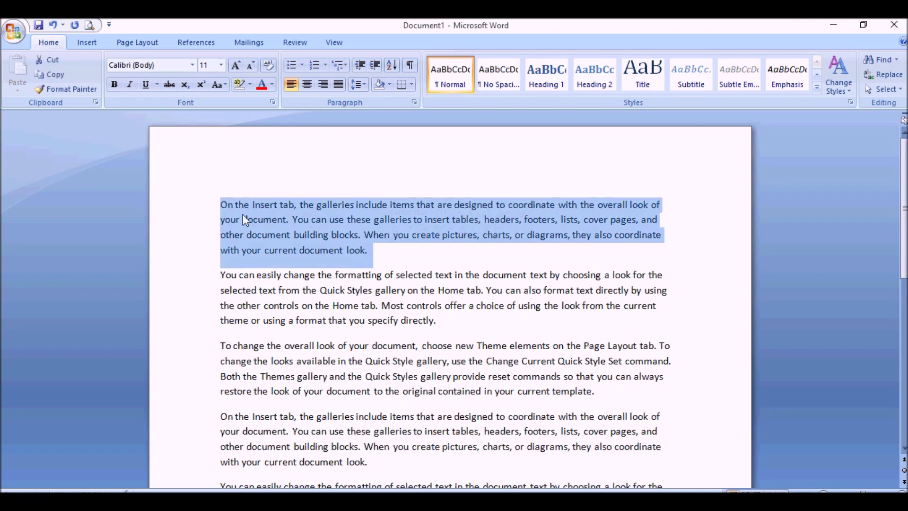
pyautogui.click(214, 206)
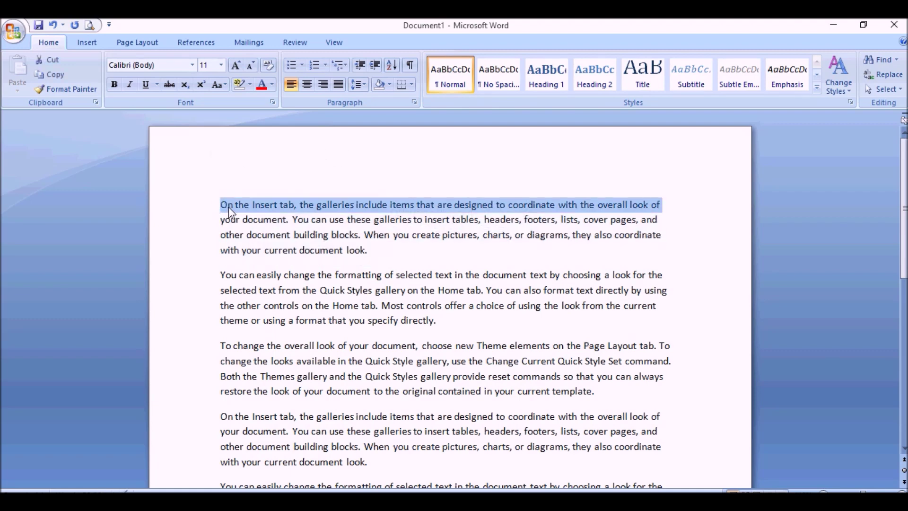
pyautogui.click(229, 206)
# Select the entire first paragraph and change its font to Arial.
pyautogui.moveTo(221, 206); pyautogui.dragTo(374, 258)
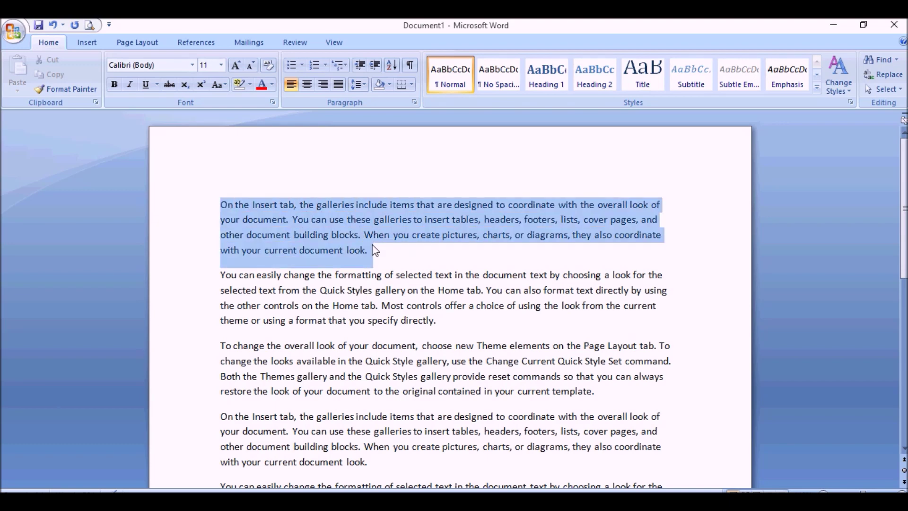
pyautogui.click(192, 66)
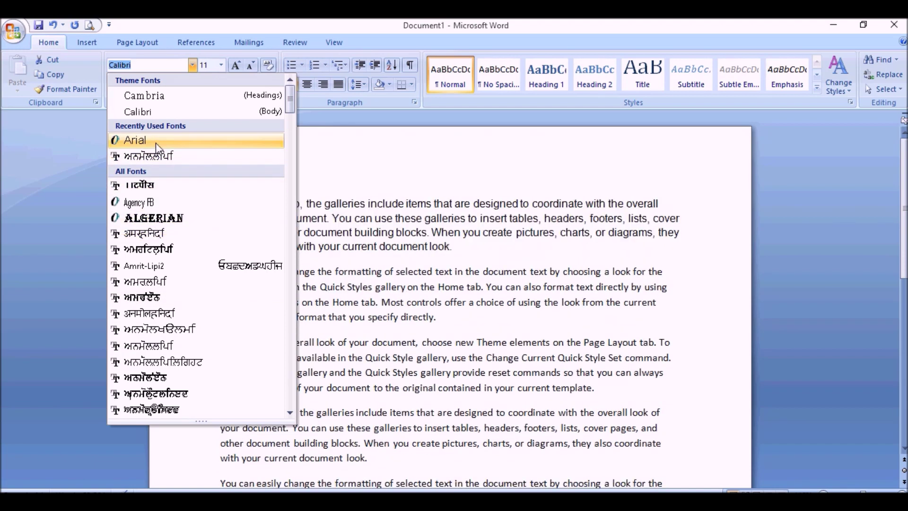
pyautogui.click(156, 144)
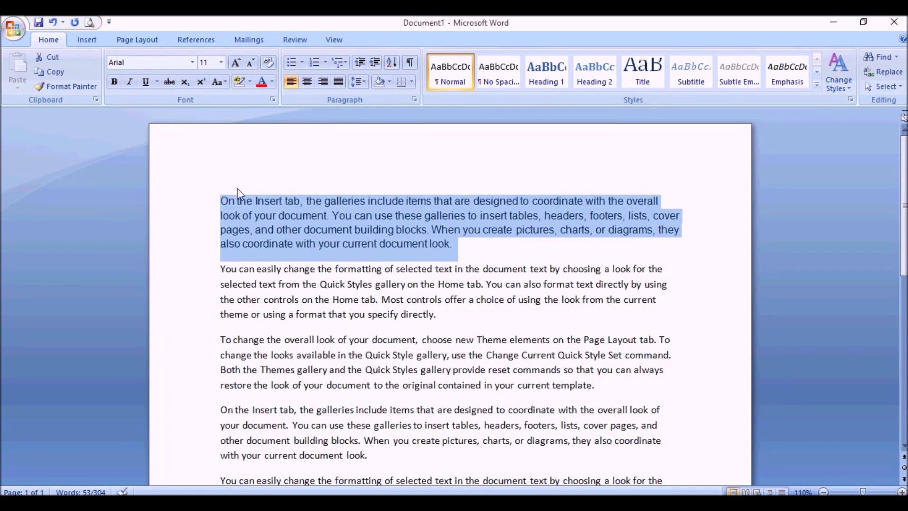
# Set the first paragraph's font size to 18 and reduce it to 14.
pyautogui.click(222, 64)
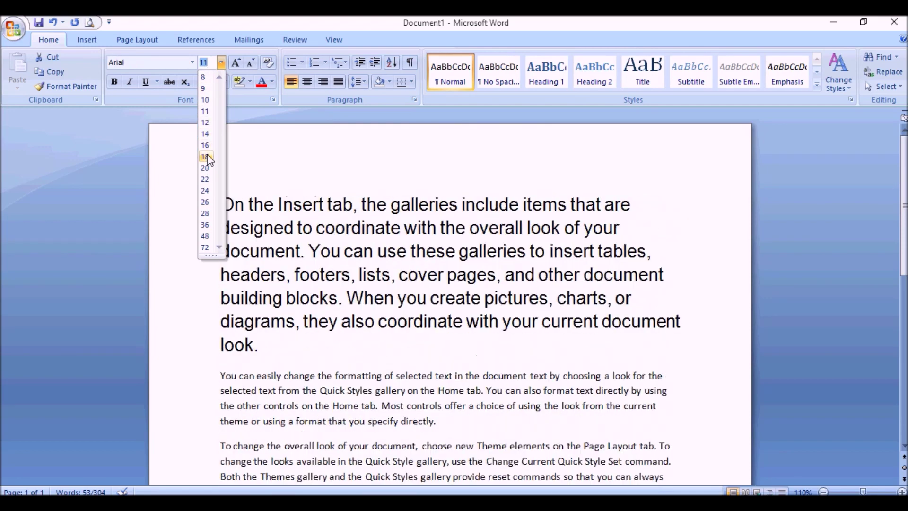
pyautogui.click(208, 156)
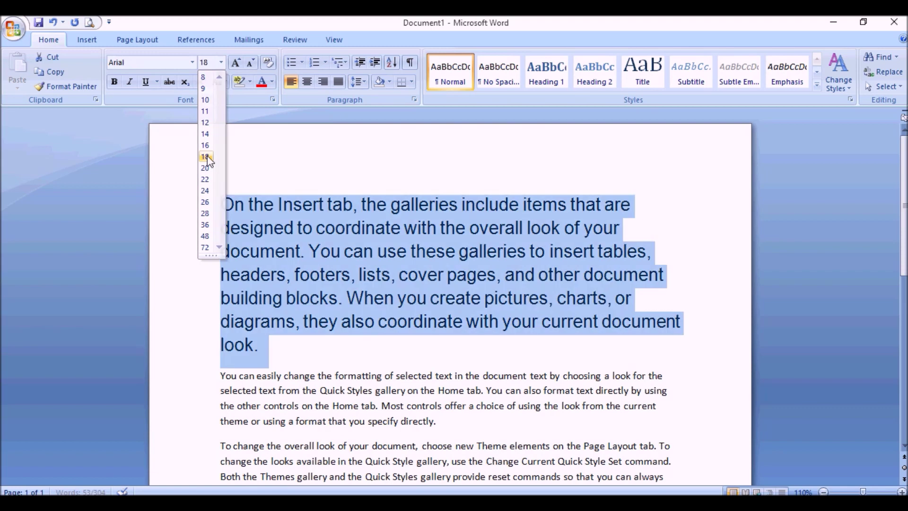
pyautogui.click(216, 64)
pyautogui.write('14')
pyautogui.press('Return')
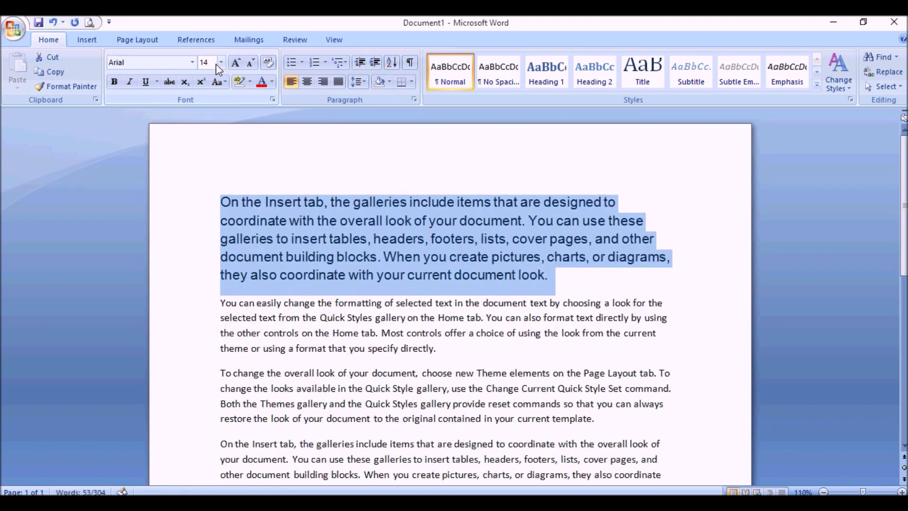
# Shrink the first paragraph's font stepwise to size 10 and grow it back to 14.
pyautogui.click(251, 66)
pyautogui.click(252, 66)
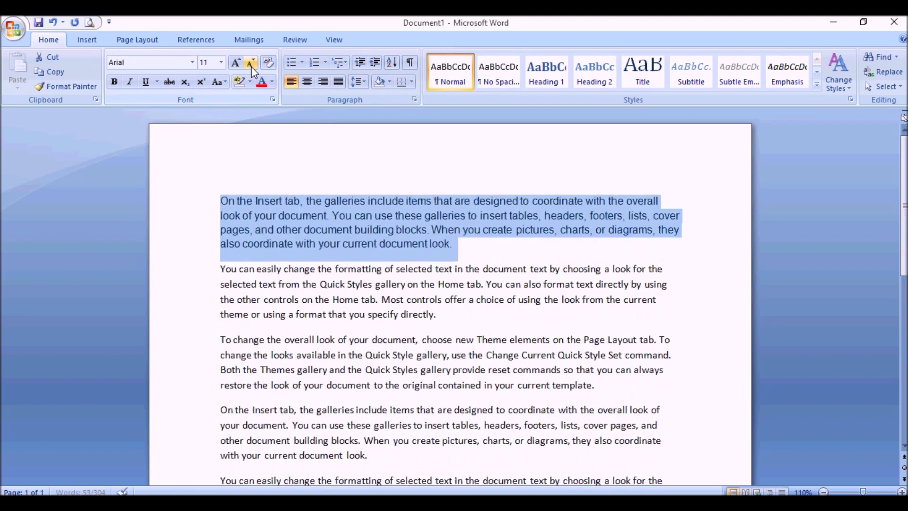
pyautogui.click(252, 67)
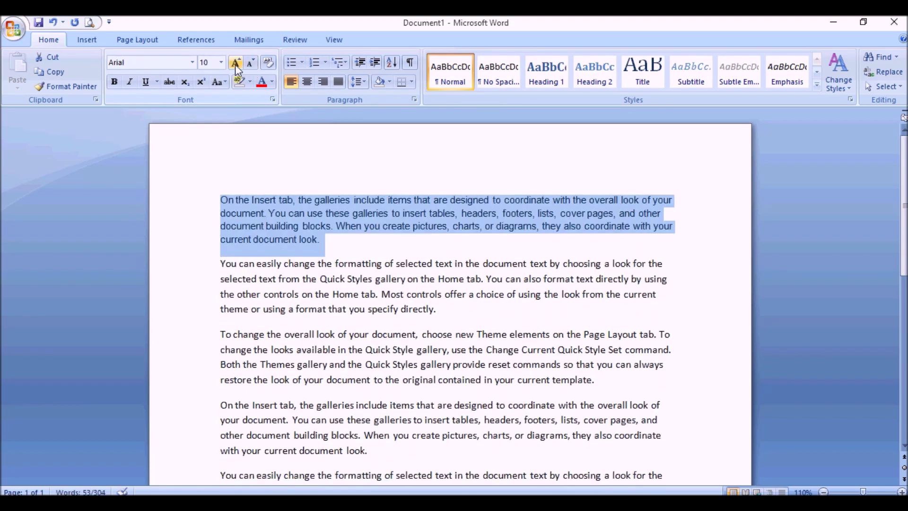
pyautogui.click(236, 64)
pyautogui.click(236, 64)
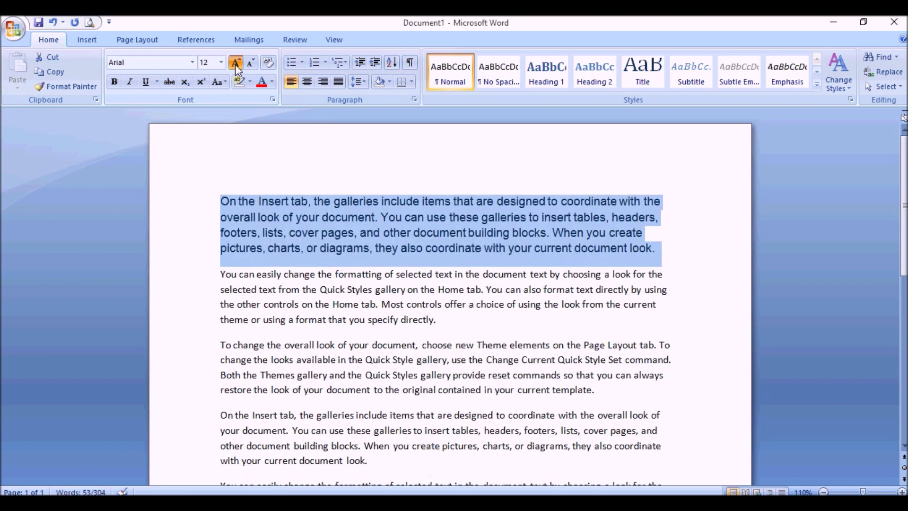
pyautogui.click(235, 64)
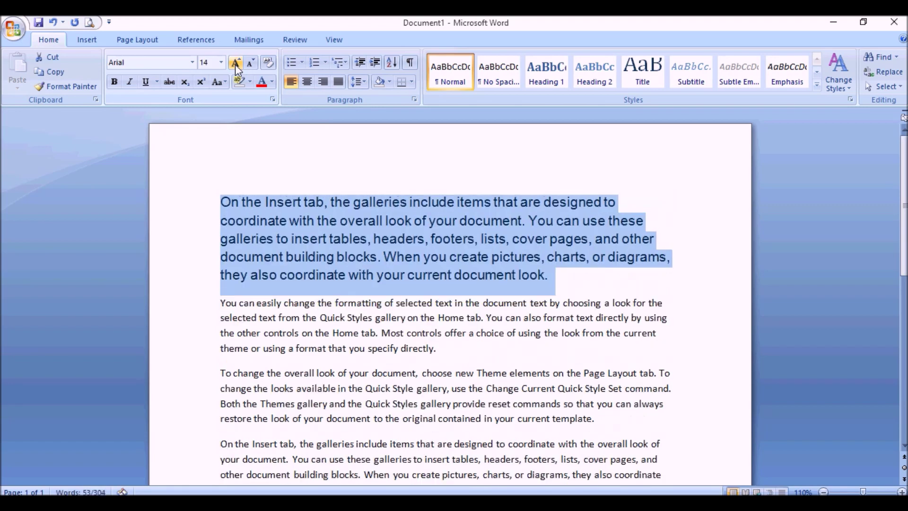
# Justify the first paragraph and shrink its font stepwise to below 8, growing it back to size 8.
pyautogui.click(338, 82)
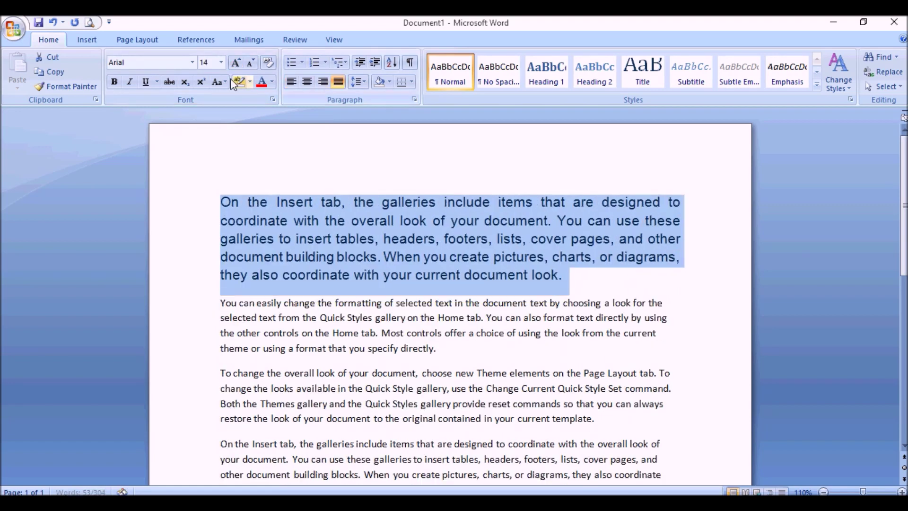
pyautogui.click(253, 66)
pyautogui.click(253, 67)
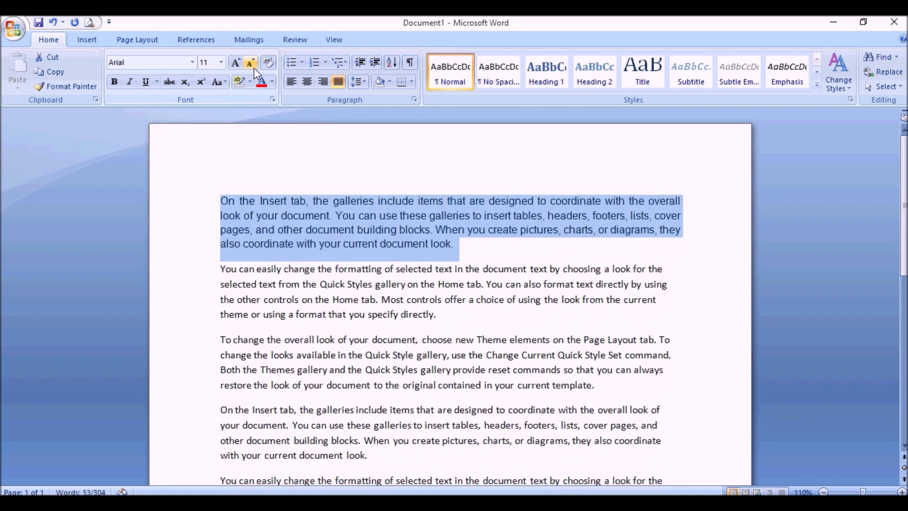
pyautogui.click(254, 67)
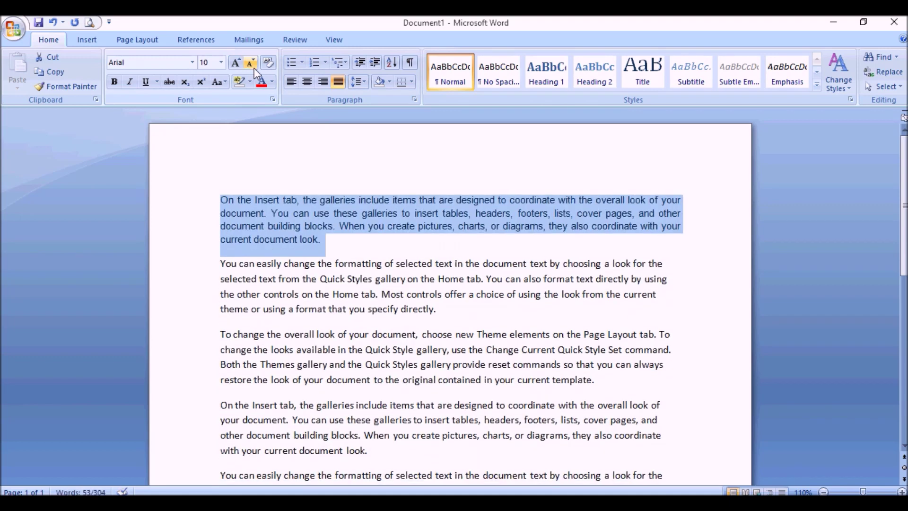
pyautogui.click(254, 67)
pyautogui.click(254, 67)
pyautogui.click(255, 67)
pyautogui.click(254, 67)
pyautogui.click(236, 63)
pyautogui.click(235, 63)
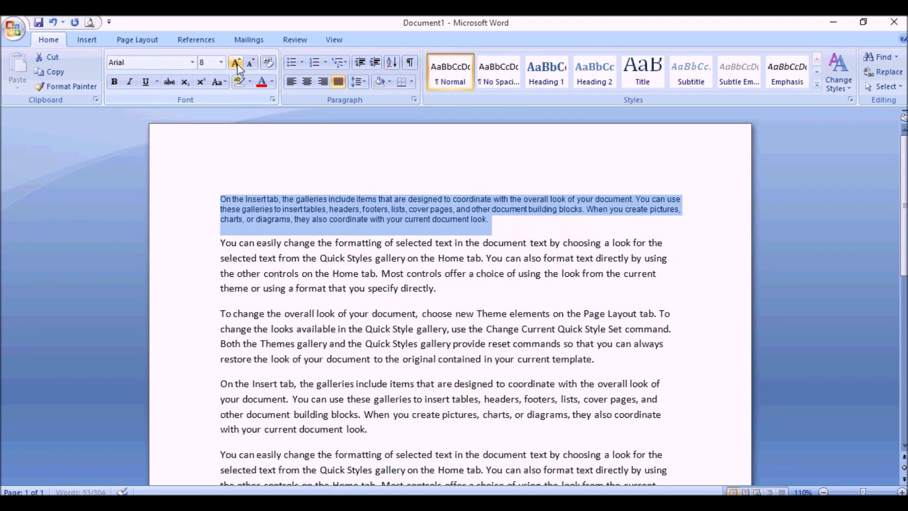
# Grow the first paragraph's font stepwise from size 8 to size 16.
pyautogui.click(237, 66)
pyautogui.click(237, 65)
pyautogui.click(240, 69)
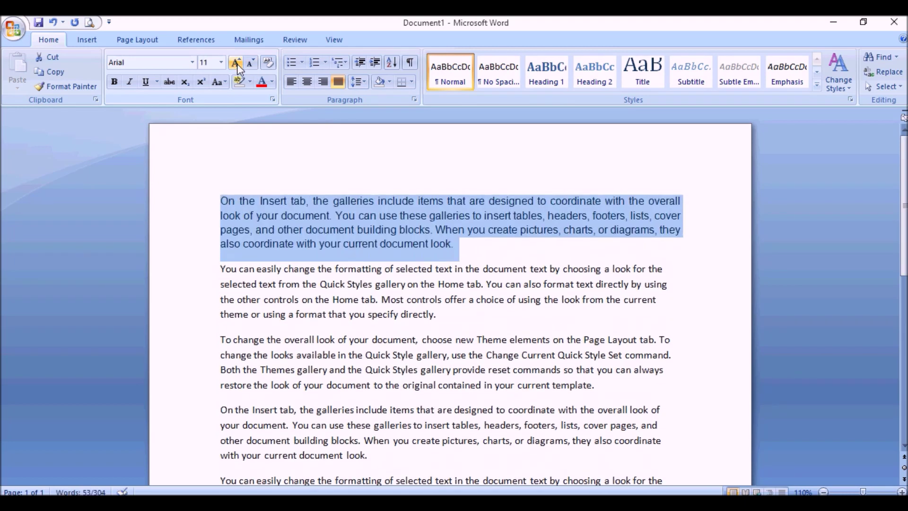
pyautogui.click(239, 67)
pyautogui.click(240, 67)
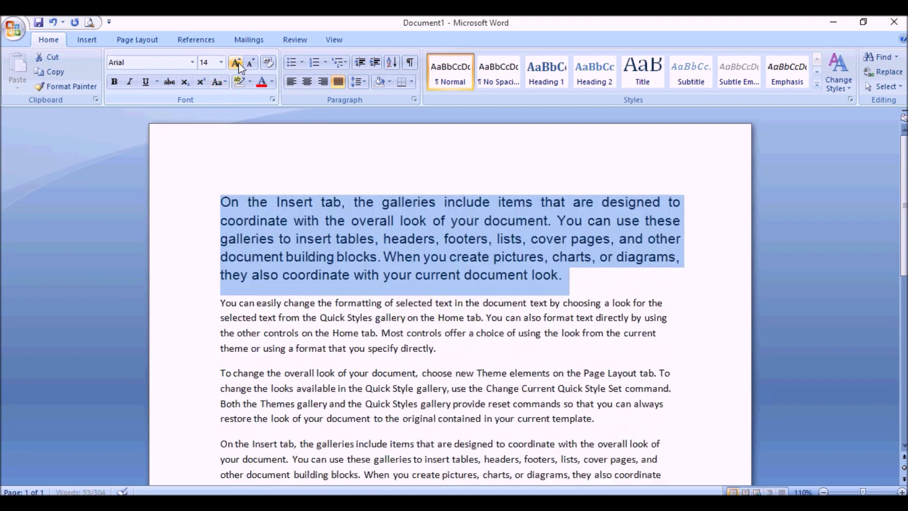
pyautogui.click(240, 67)
# Apply sentence case to the selected first paragraph and change it to lowercase.
pyautogui.click(225, 82)
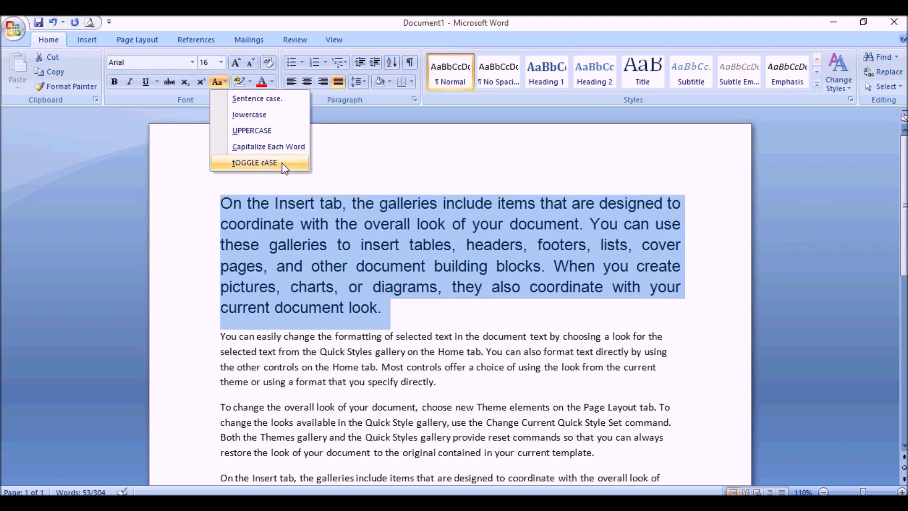
pyautogui.click(257, 102)
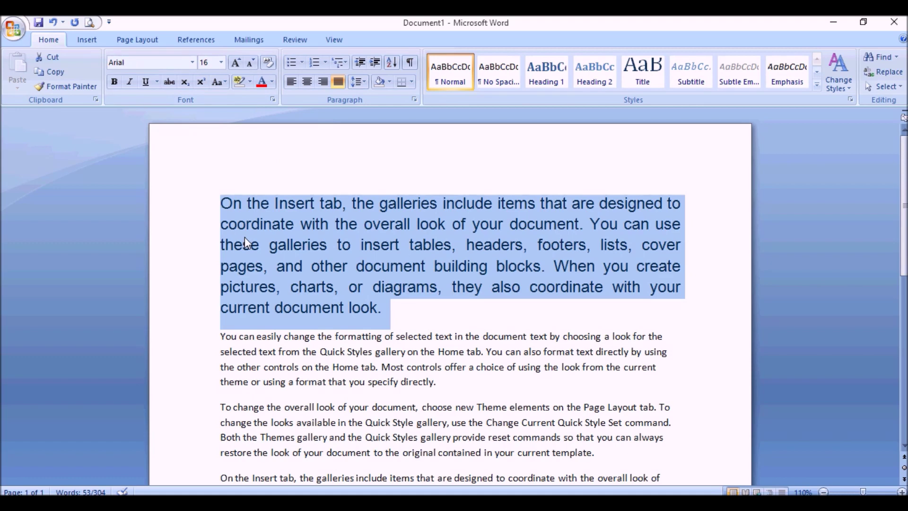
pyautogui.click(225, 87)
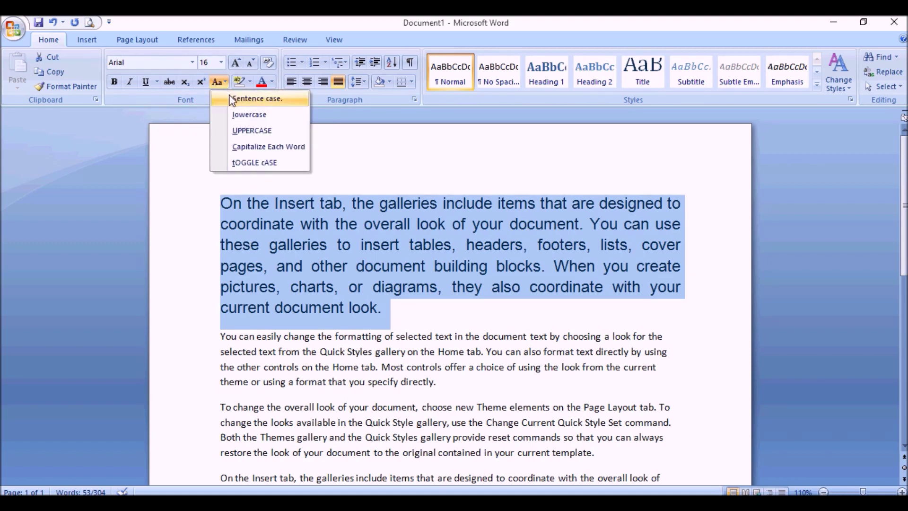
pyautogui.click(264, 115)
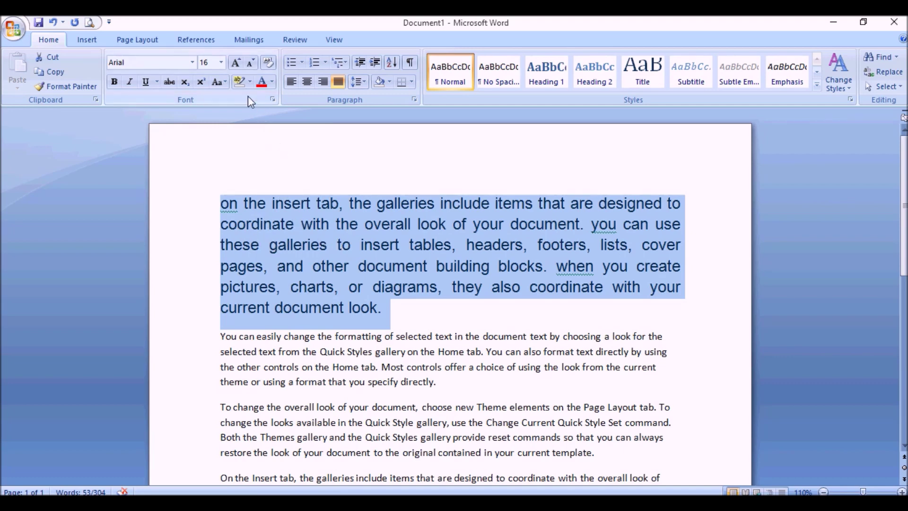
# Change the first paragraph to uppercase and back to lowercase.
pyautogui.click(227, 82)
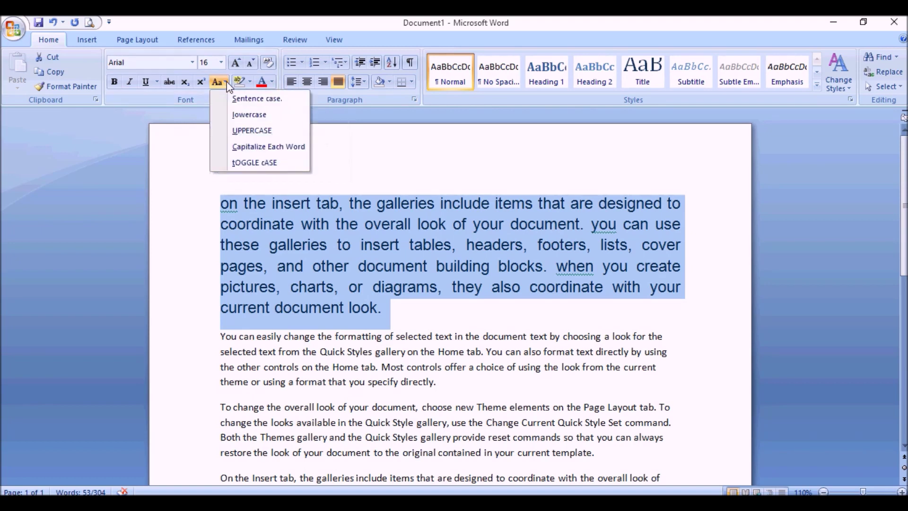
pyautogui.click(289, 134)
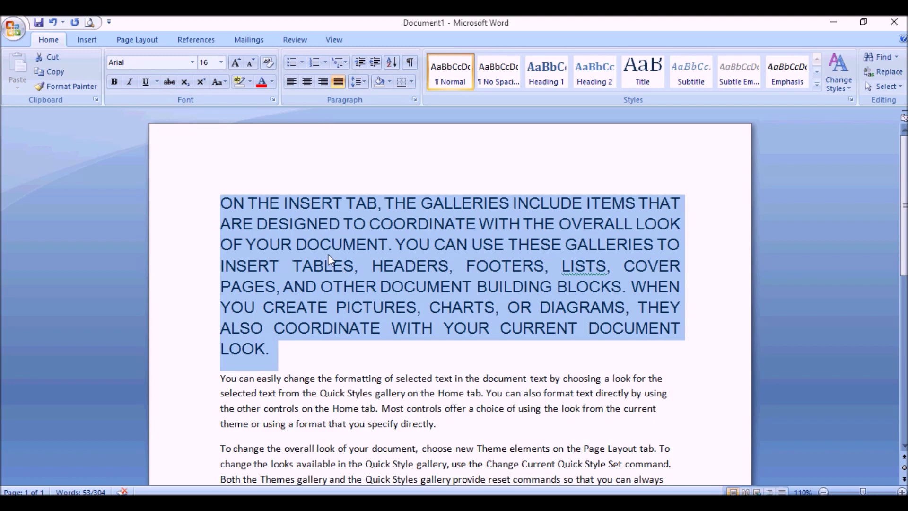
pyautogui.click(225, 85)
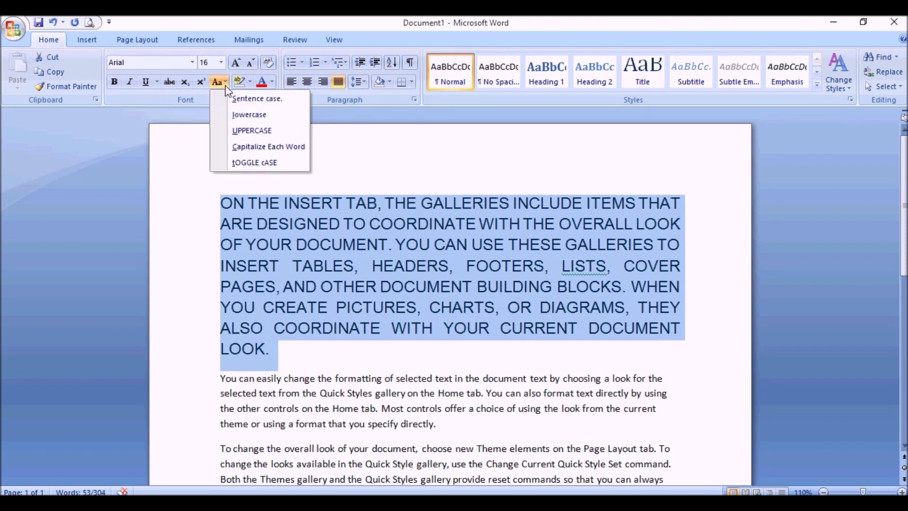
pyautogui.click(240, 114)
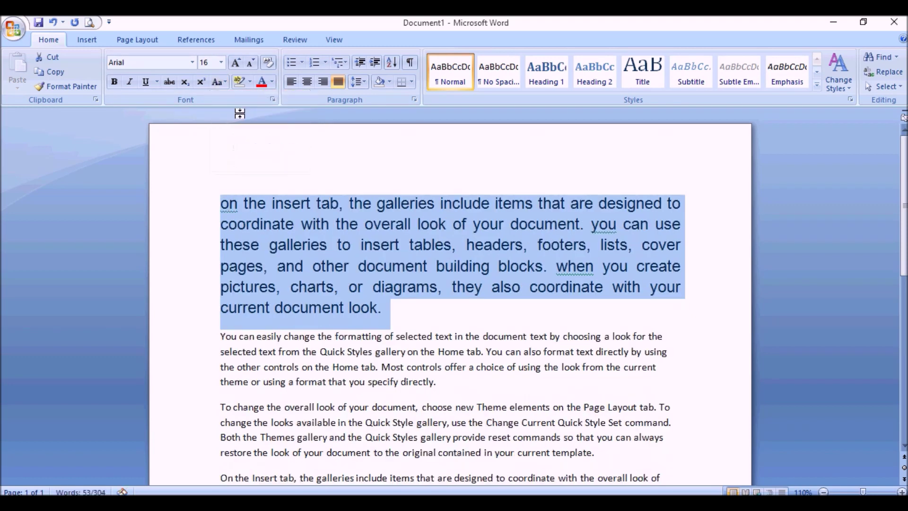
# Convert the first paragraph to uppercase and change its case to Capitalize Each Word.
pyautogui.click(225, 85)
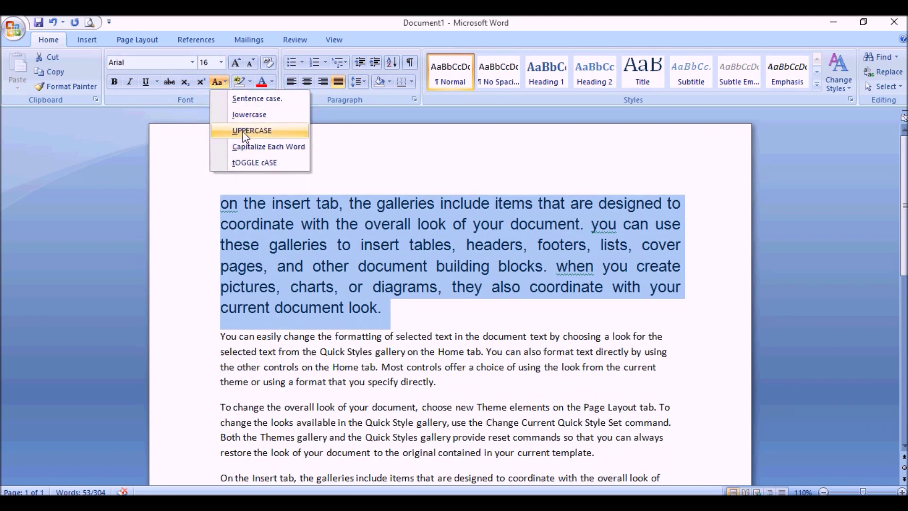
pyautogui.click(244, 133)
pyautogui.click(226, 86)
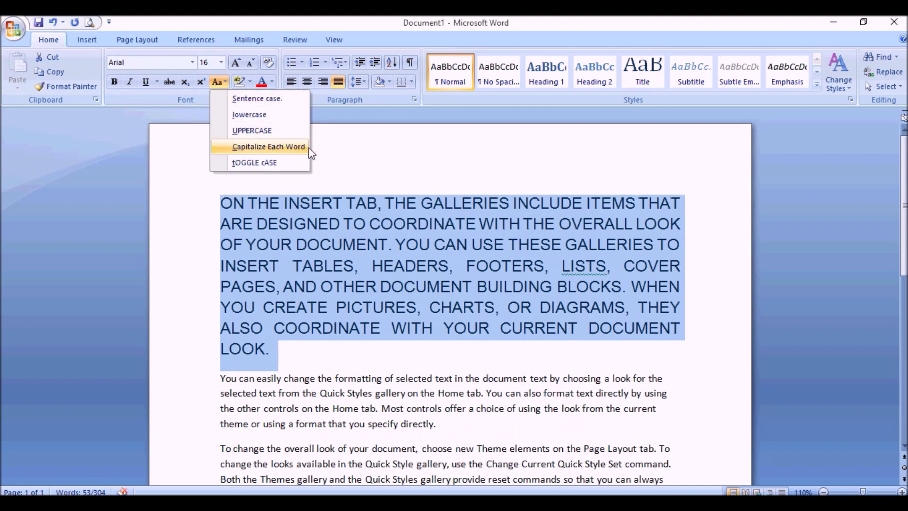
pyautogui.click(261, 147)
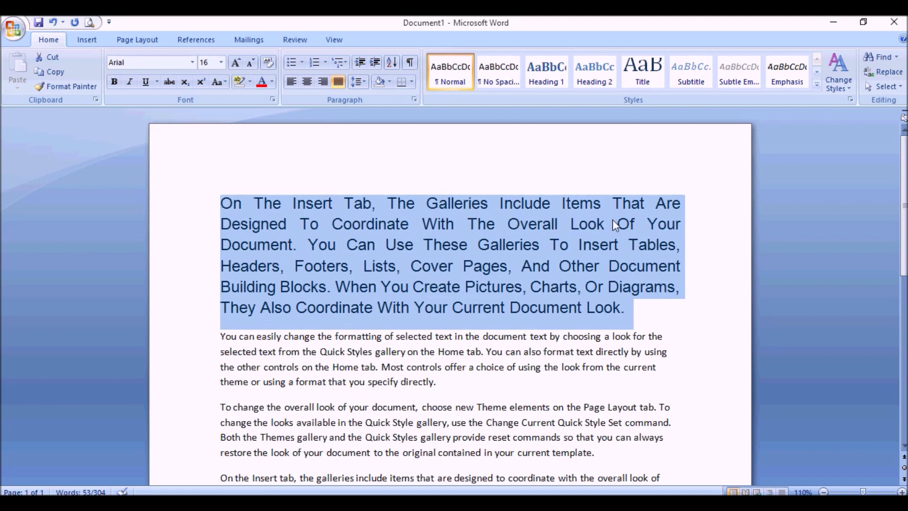
# Apply toggle case to the first paragraph, deselect it and undo the case change.
pyautogui.click(226, 82)
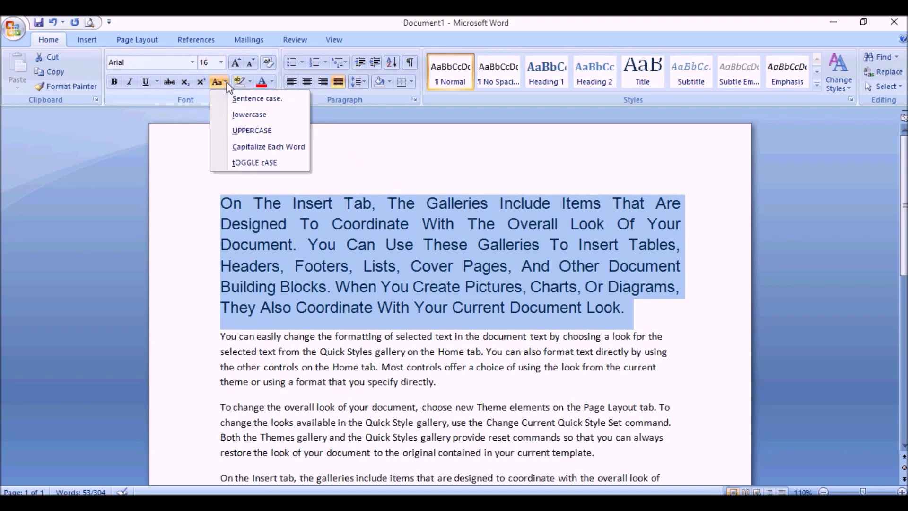
pyautogui.click(250, 160)
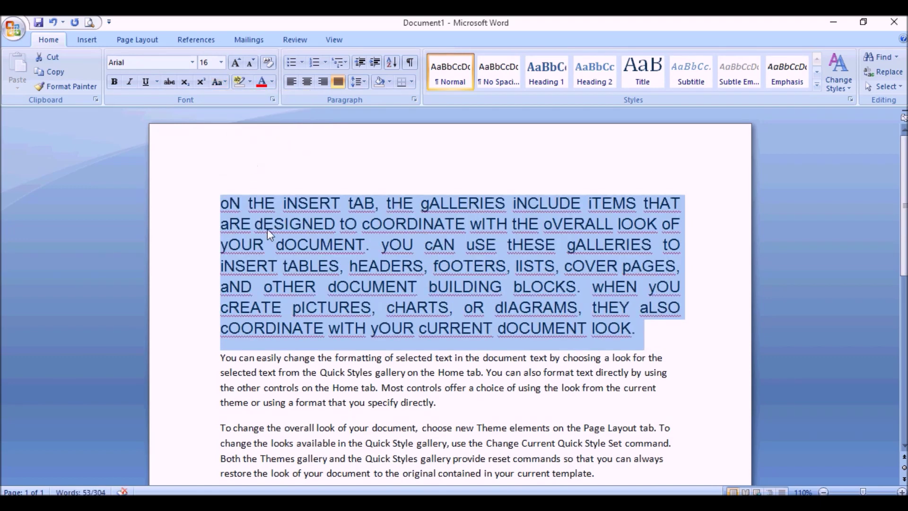
pyautogui.click(268, 229)
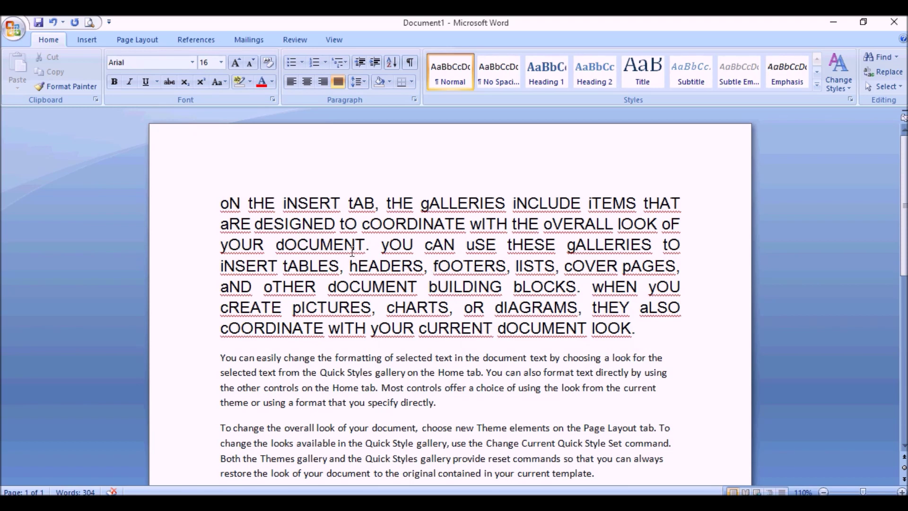
pyautogui.hotkey('ctrl', 'z')
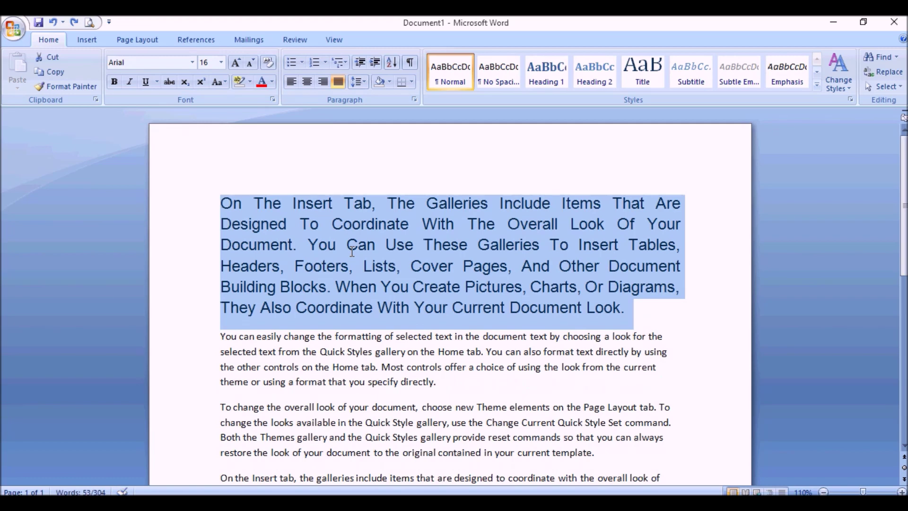
# Reapply toggle case to the first paragraph and return it to Capitalize Each Word.
pyautogui.click(225, 84)
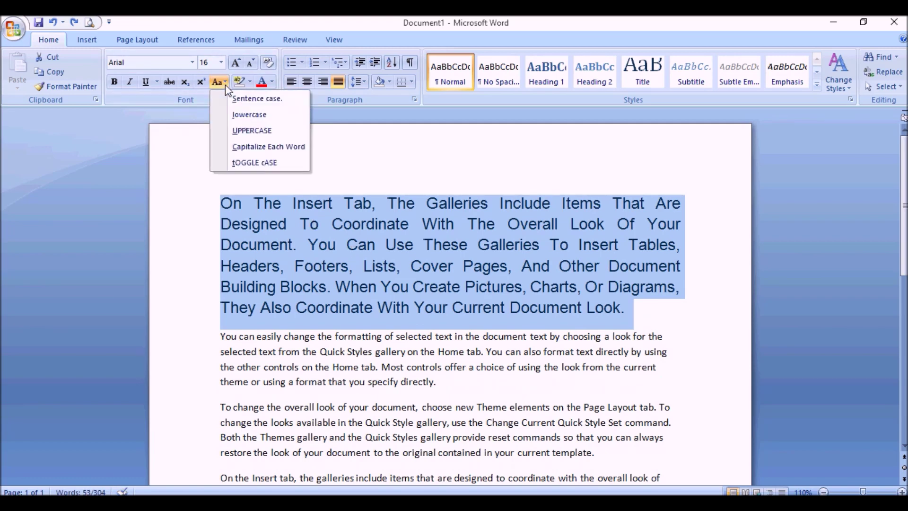
pyautogui.click(238, 163)
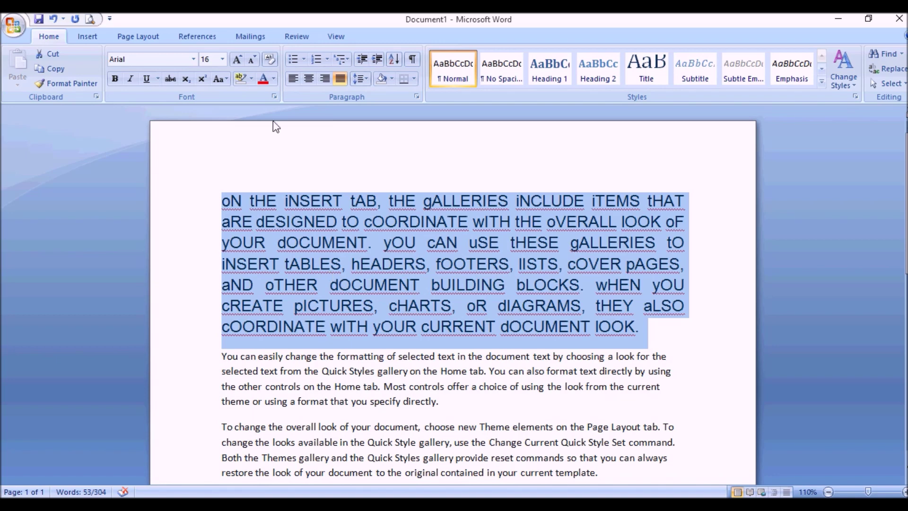
pyautogui.click(227, 79)
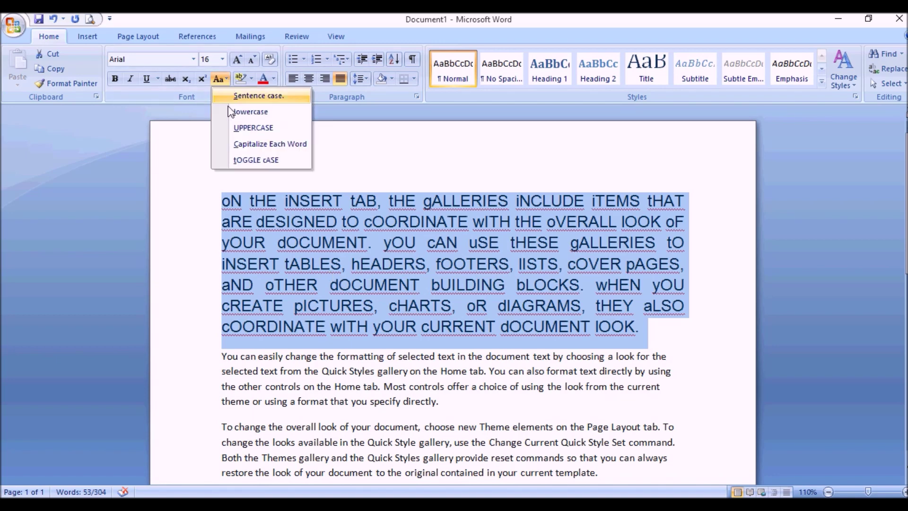
pyautogui.click(247, 143)
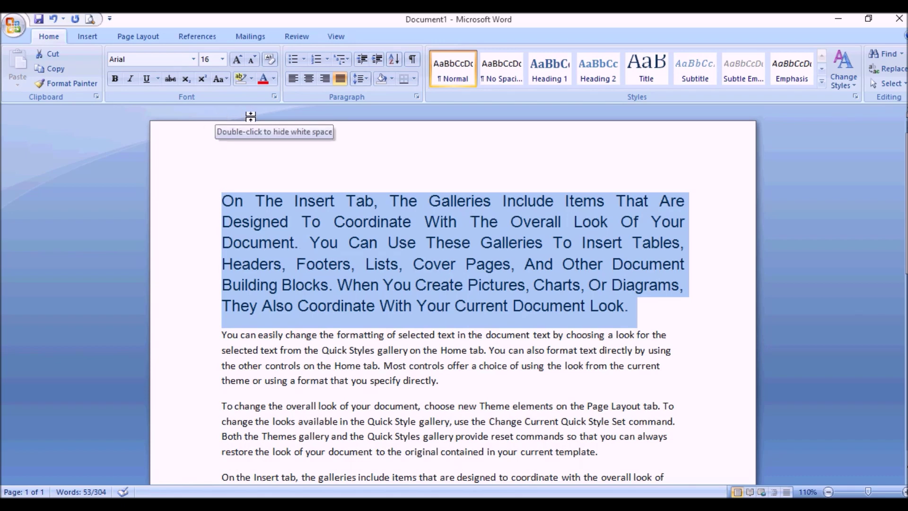
# Make the first paragraph bold, deselect it and compare it with the paragraphs below.
pyautogui.click(114, 79)
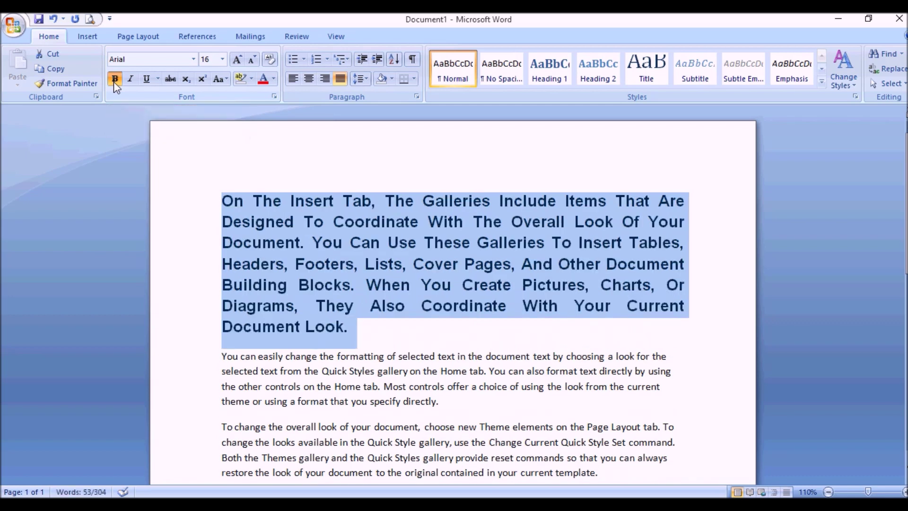
pyautogui.click(319, 242)
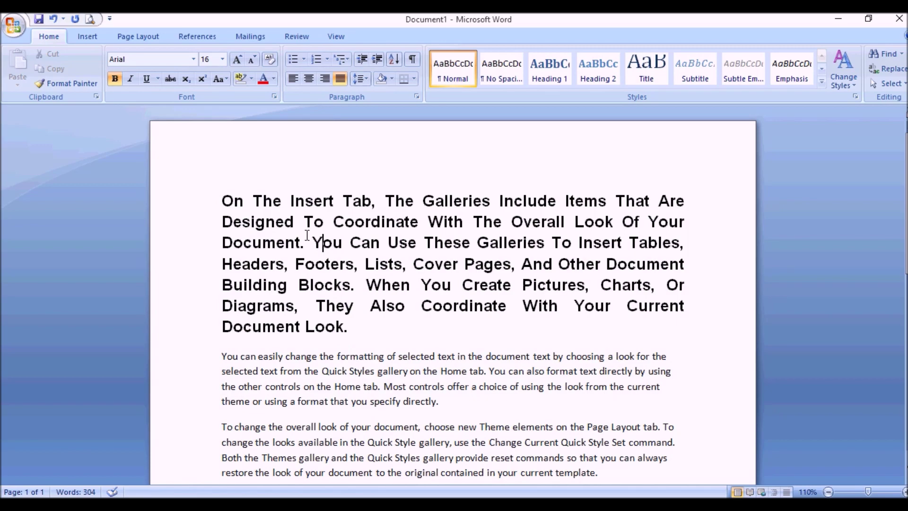
pyautogui.scroll(-5, 292, 382)
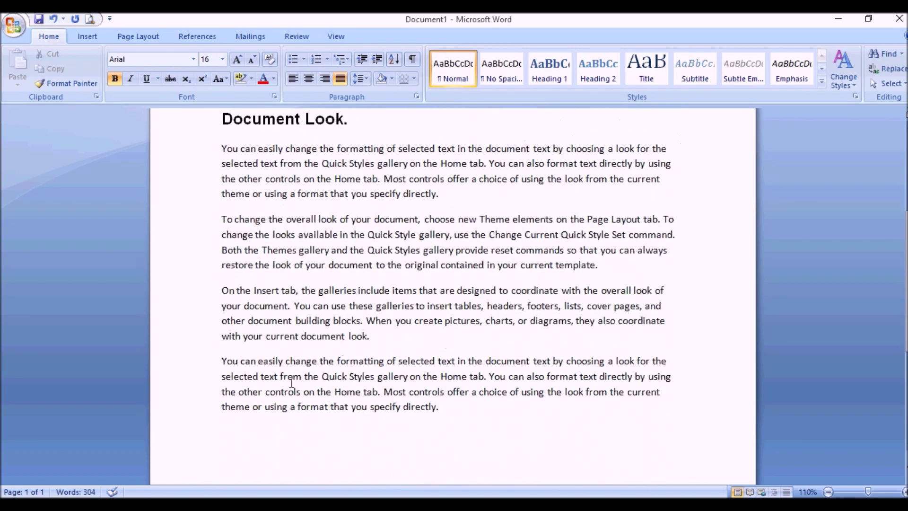
pyautogui.scroll(4, 291, 381)
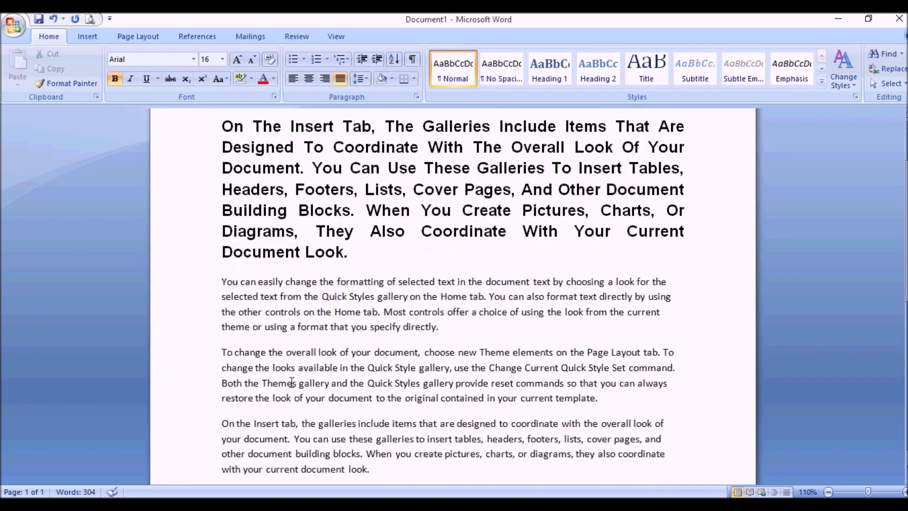
pyautogui.scroll(1, 291, 383)
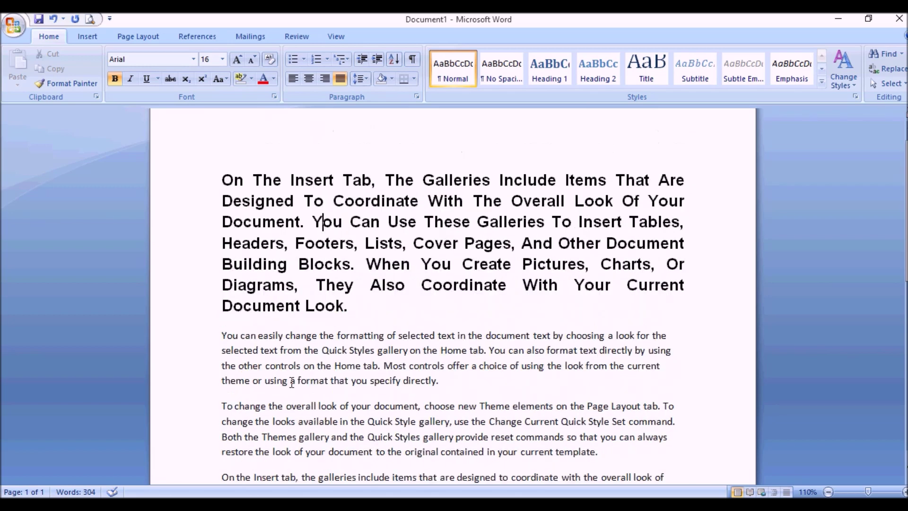
# Reselect the whole first paragraph and switch its bold formatting off and on repeatedly, leaving it off.
pyautogui.moveTo(223, 179); pyautogui.dragTo(360, 307)
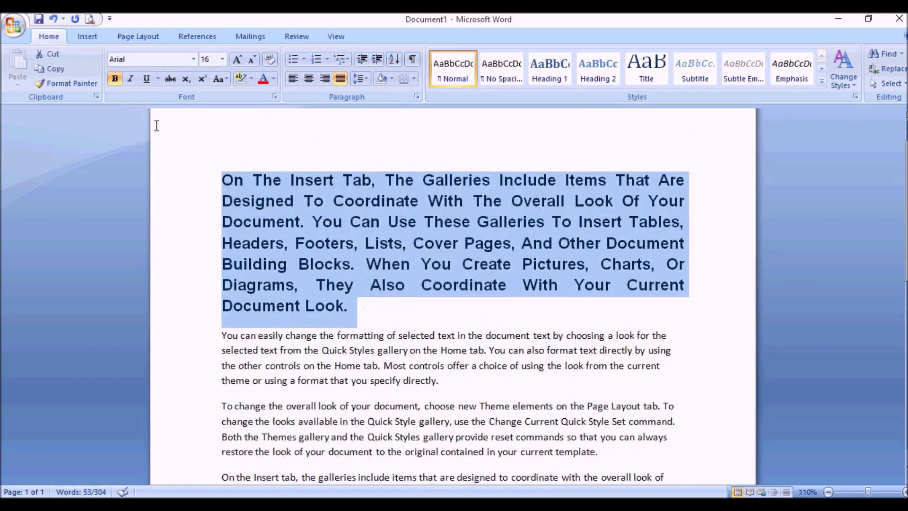
pyautogui.click(115, 79)
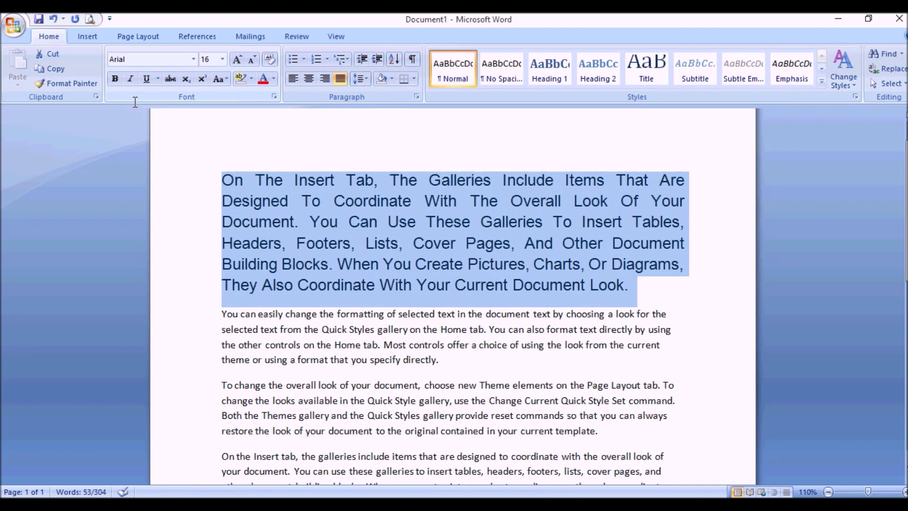
pyautogui.click(114, 79)
pyautogui.click(115, 79)
pyautogui.click(114, 79)
pyautogui.click(115, 79)
# Apply and remove italics on the first paragraph, and toggle its single underline repeatedly, leaving it underlined.
pyautogui.click(133, 79)
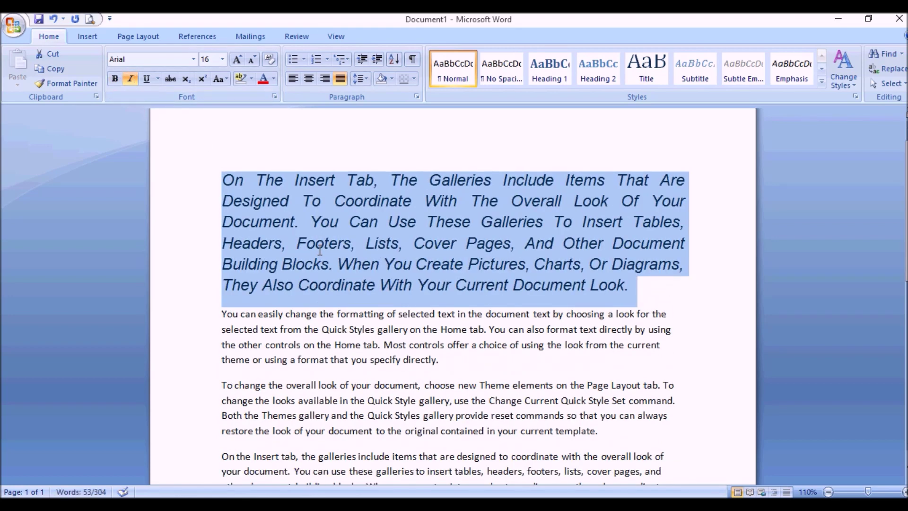
pyautogui.click(131, 80)
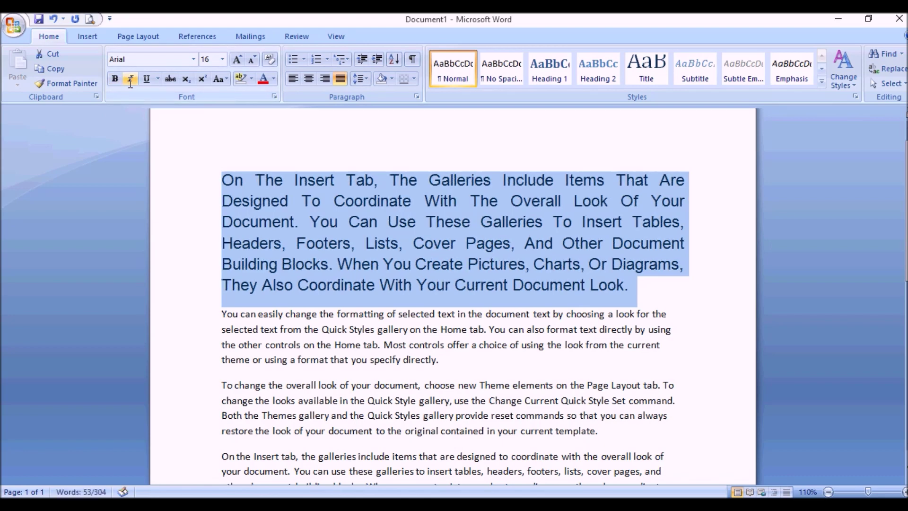
pyautogui.click(146, 79)
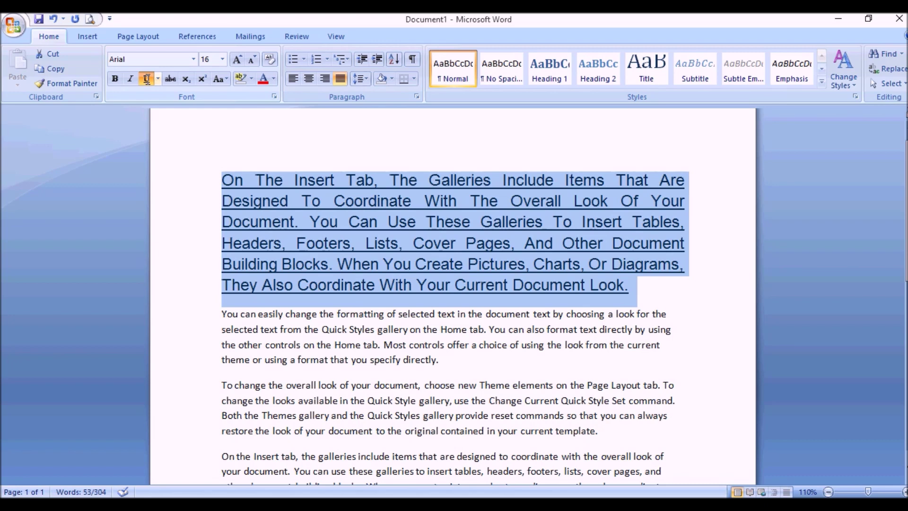
pyautogui.click(147, 78)
pyautogui.click(147, 78)
pyautogui.click(147, 78)
pyautogui.click(147, 78)
# Change the first paragraph's underline style to a double line and switch it to a thick line.
pyautogui.click(158, 79)
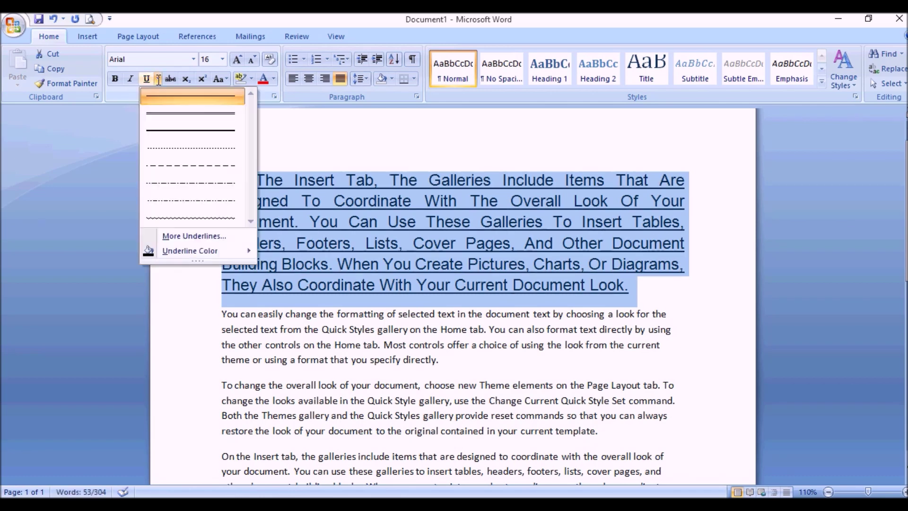
pyautogui.click(171, 100)
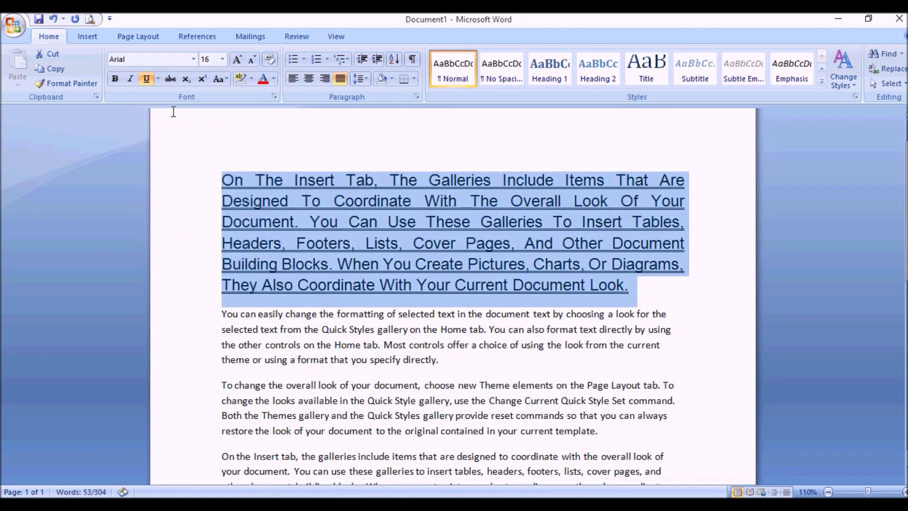
pyautogui.click(158, 79)
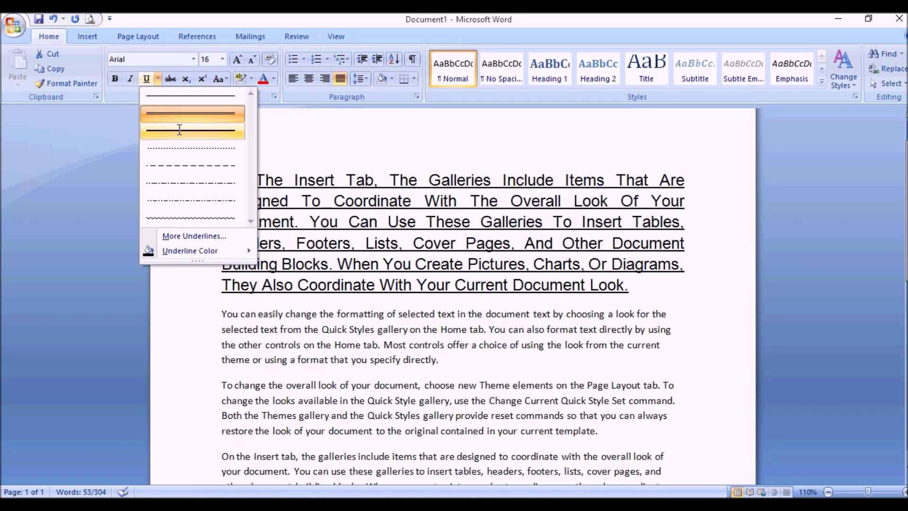
pyautogui.click(179, 130)
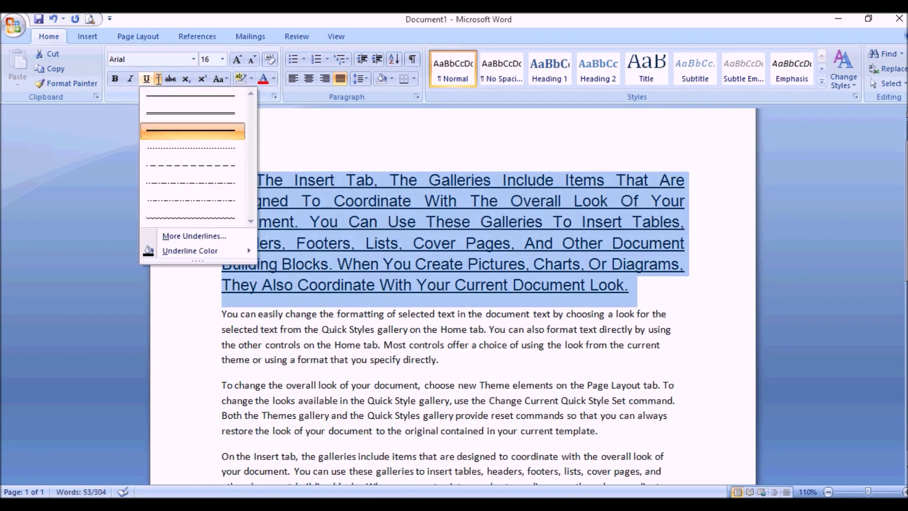
# Give the first paragraph a dotted underline and set the underline color to standard red.
pyautogui.click(168, 151)
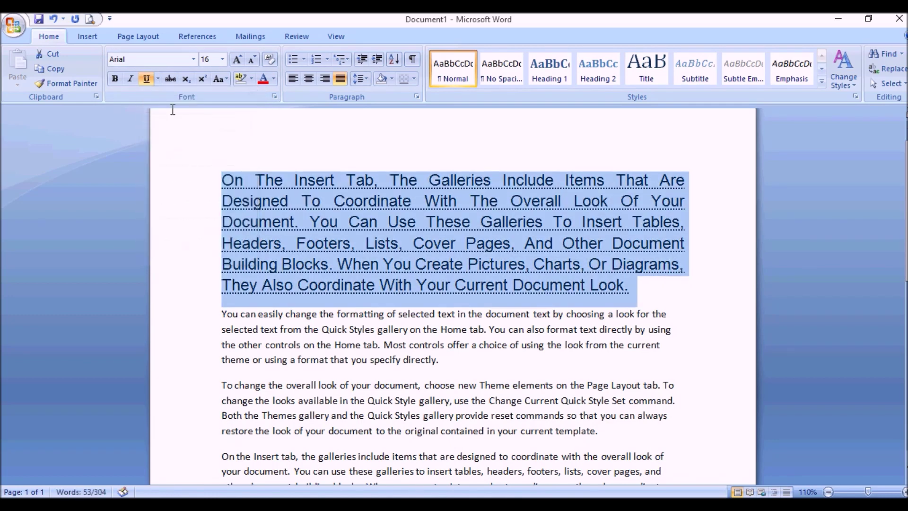
pyautogui.click(158, 78)
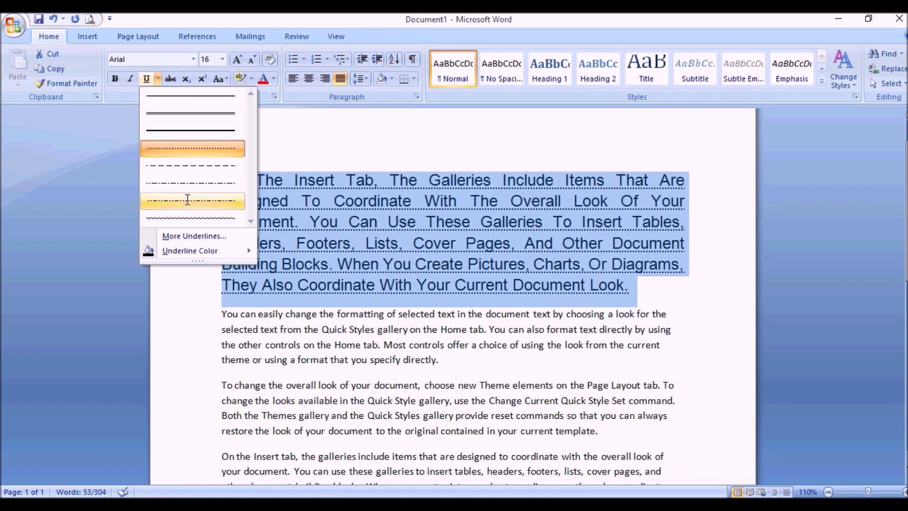
pyautogui.moveTo(234, 252)
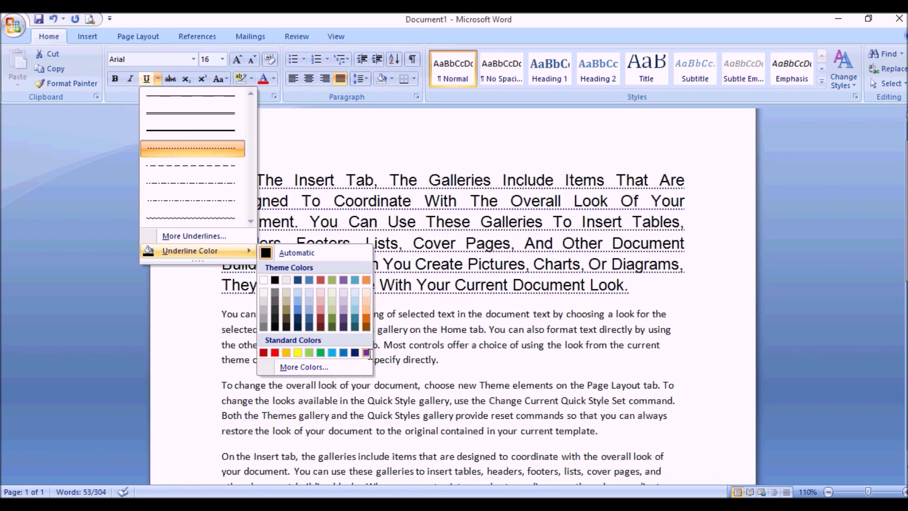
pyautogui.click(279, 351)
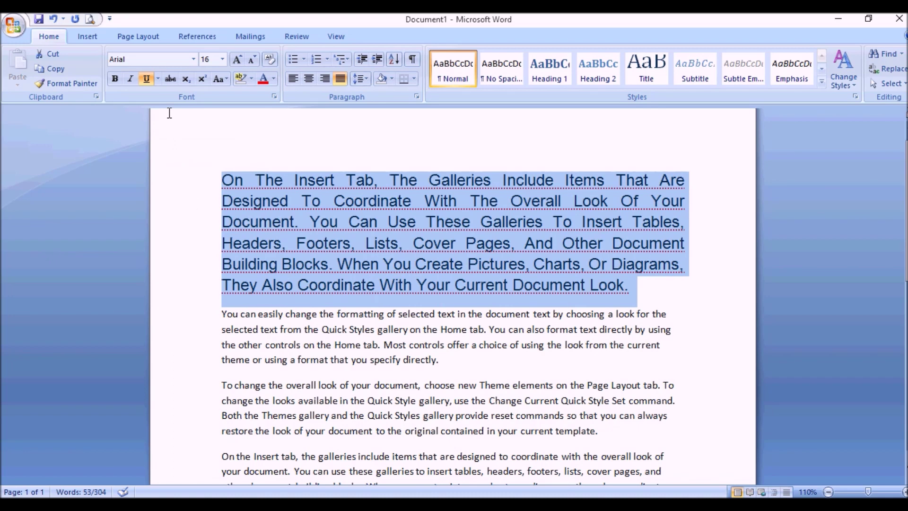
# Browse the standard and custom palettes for the underline color and confirm red.
pyautogui.click(158, 78)
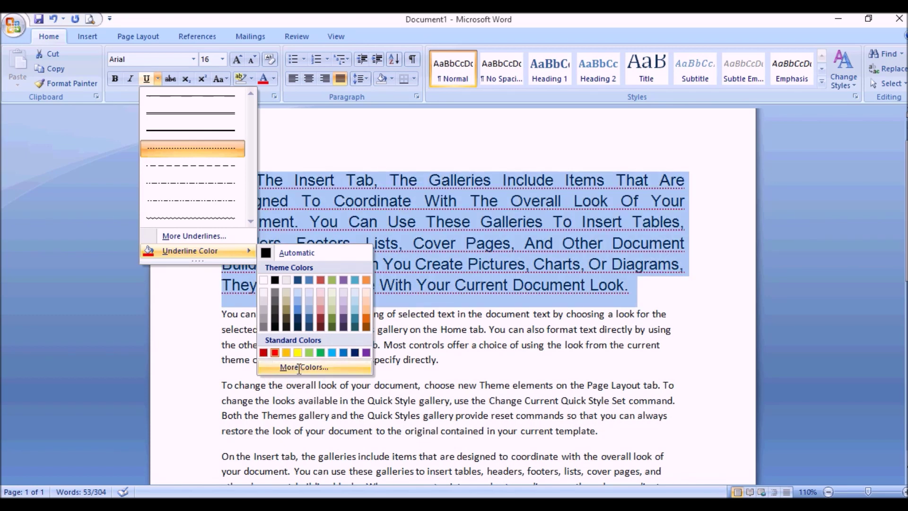
pyautogui.click(298, 367)
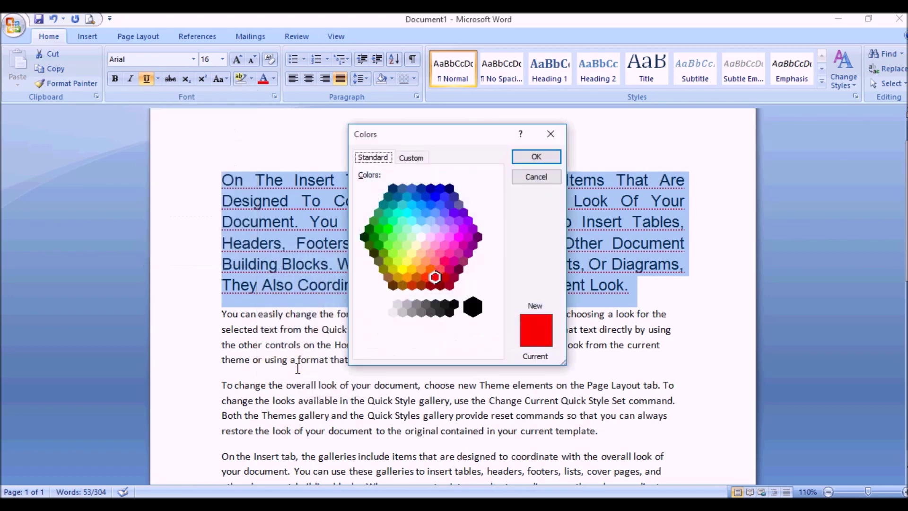
pyautogui.click(410, 158)
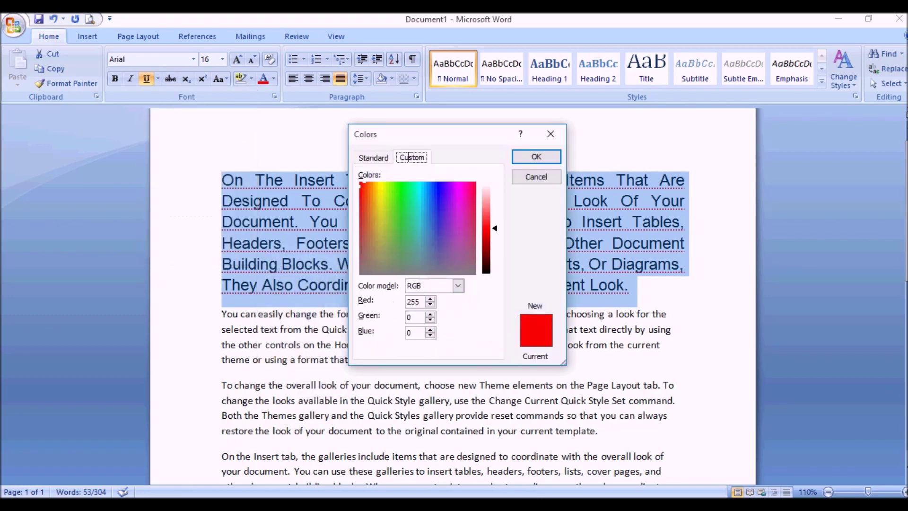
pyautogui.click(373, 157)
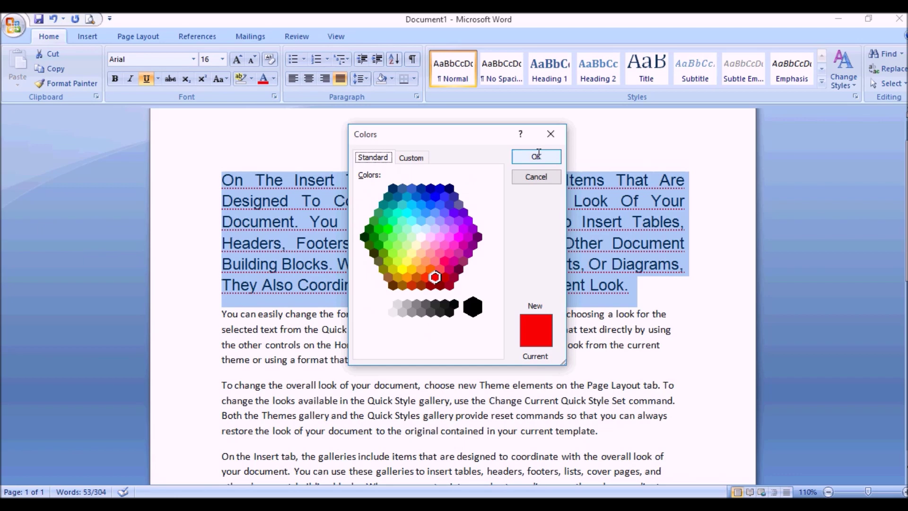
pyautogui.click(532, 156)
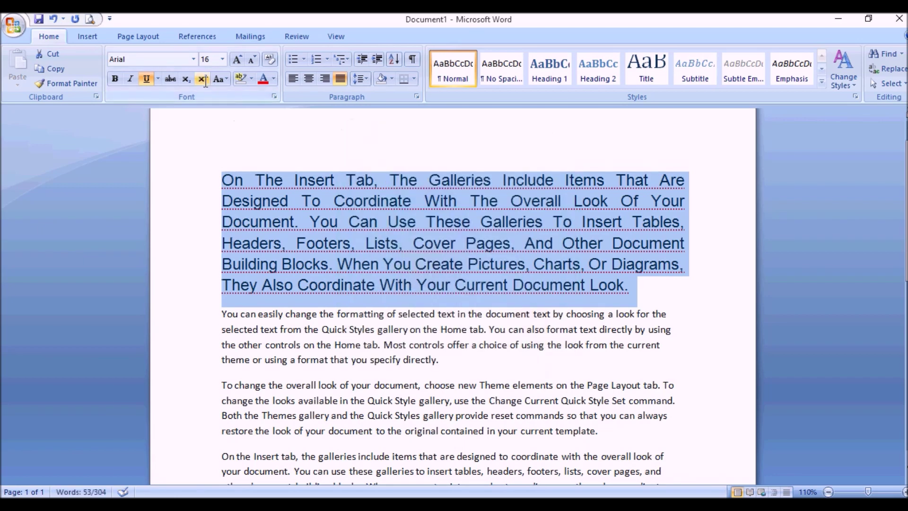
# Review the full list of underline styles in the font settings and close them without choosing one.
pyautogui.click(159, 79)
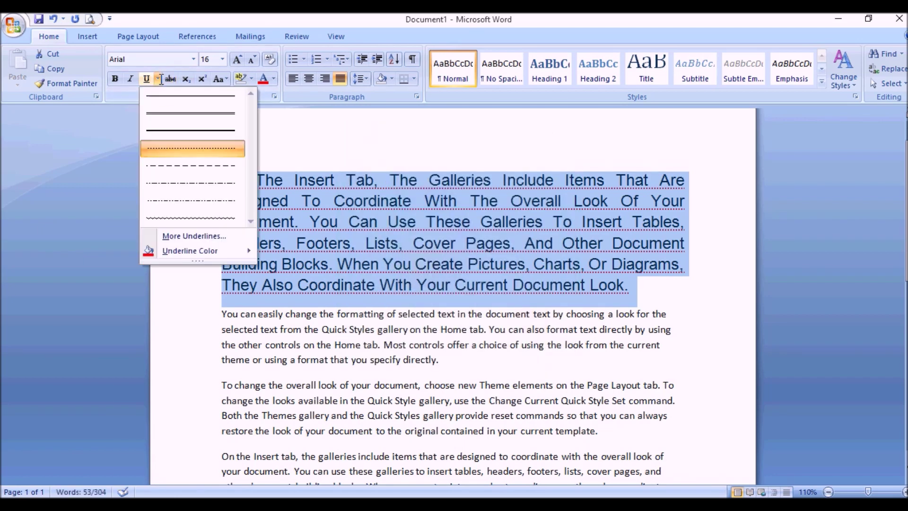
pyautogui.click(198, 235)
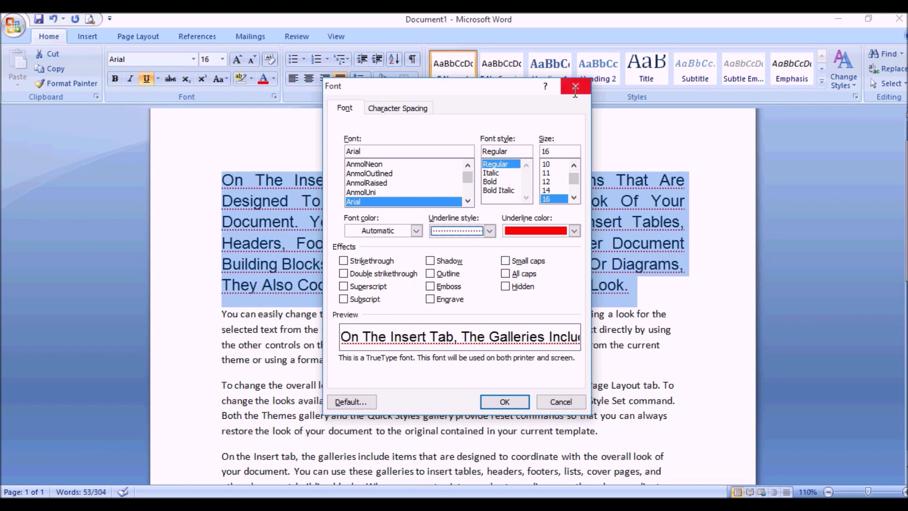
pyautogui.click(490, 230)
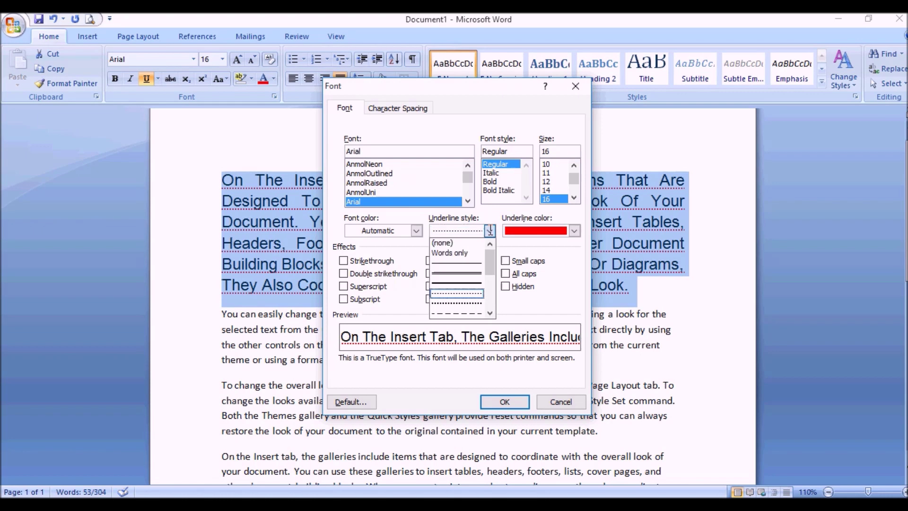
pyautogui.click(577, 87)
pyautogui.click(577, 87)
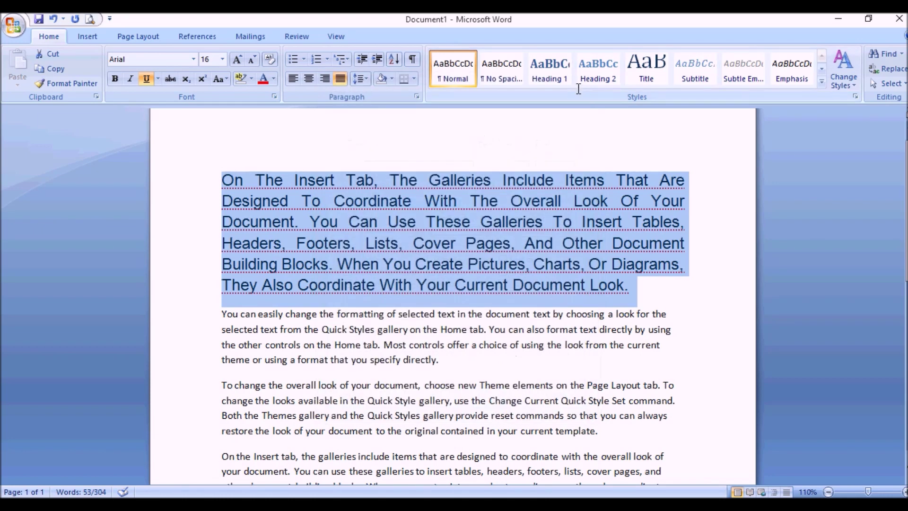
# Make the first paragraph bold and italic with a solid underline, and look at the available font colors.
pyautogui.hotkey('ctrl', 'b')
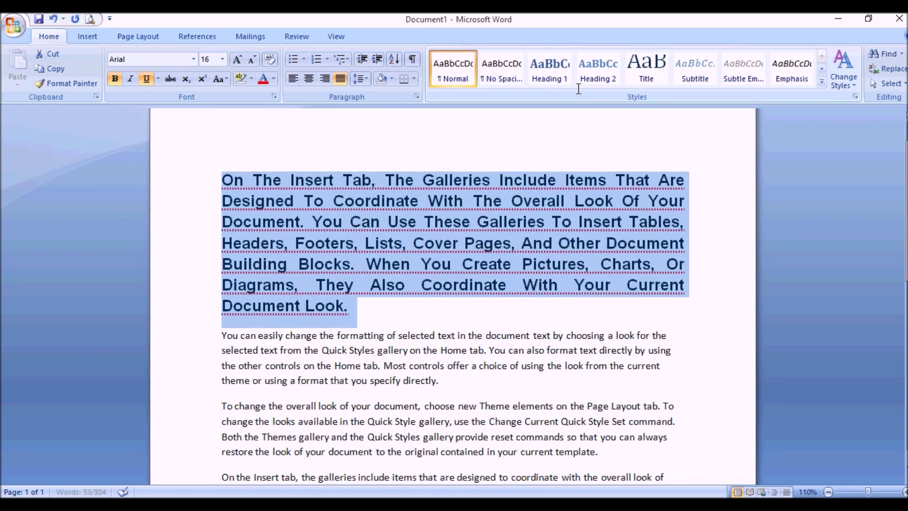
pyautogui.hotkey('ctrl', 'i')
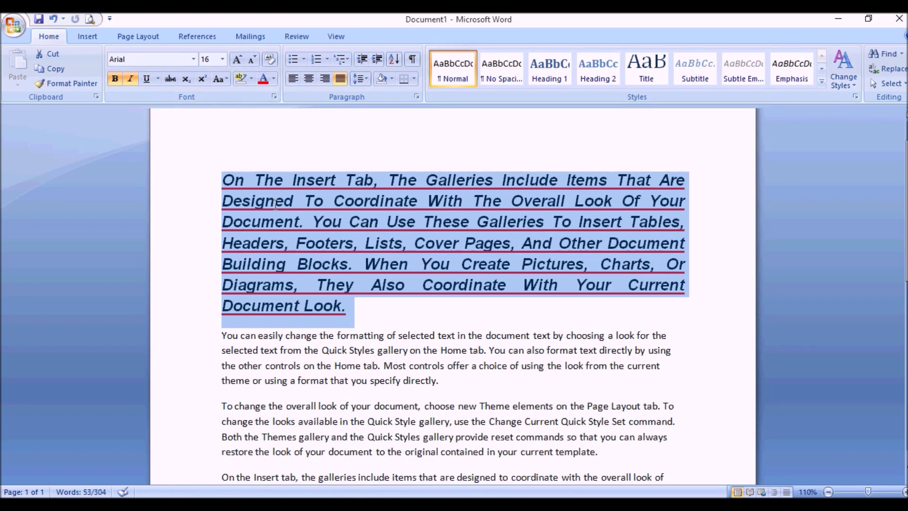
pyautogui.click(274, 79)
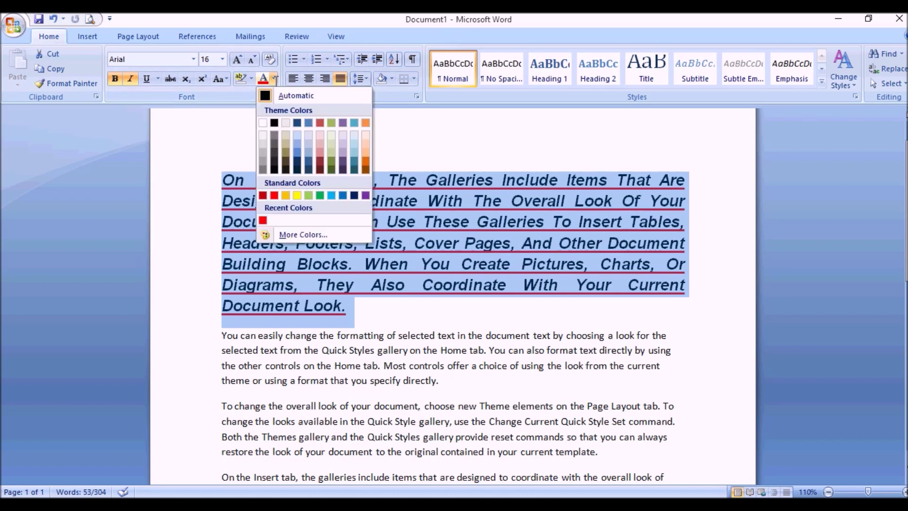
# Apply and remove strikethrough on the whole first paragraph, and remove its underline.
pyautogui.click(170, 80)
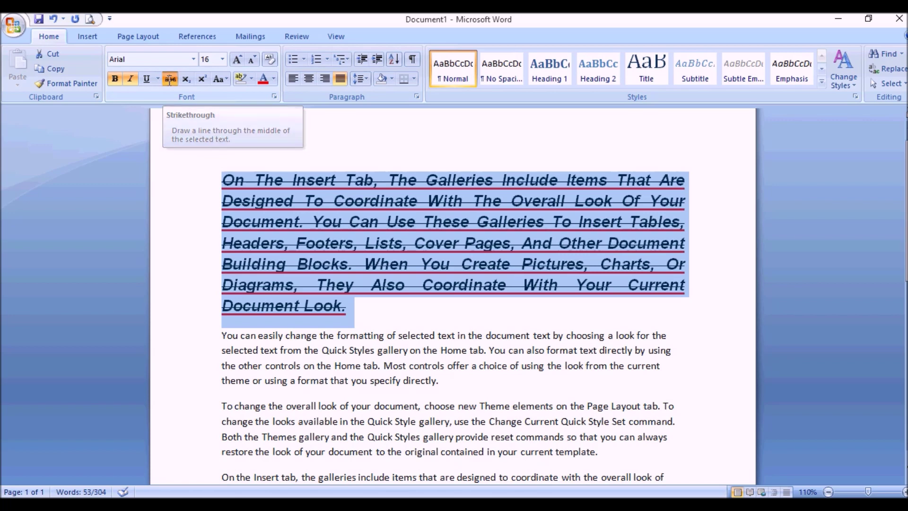
pyautogui.click(170, 79)
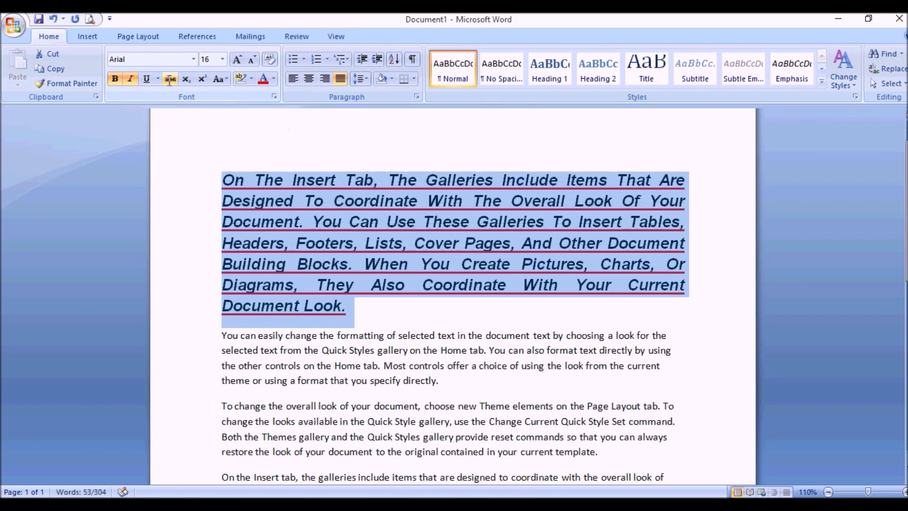
pyautogui.click(147, 78)
pyautogui.click(148, 78)
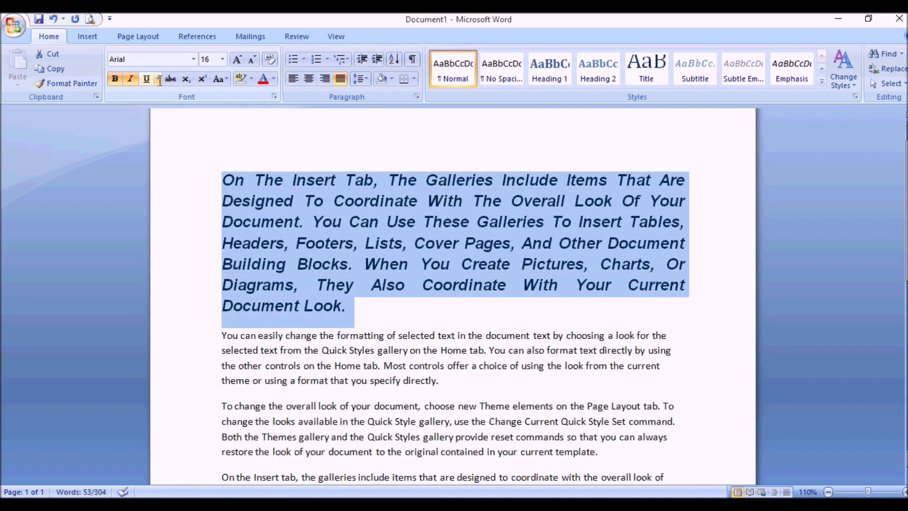
# Strike through the individual words "Insert", "Coordinate", "Pages" and "On" in the first paragraph.
pyautogui.doubleClick(310, 182)
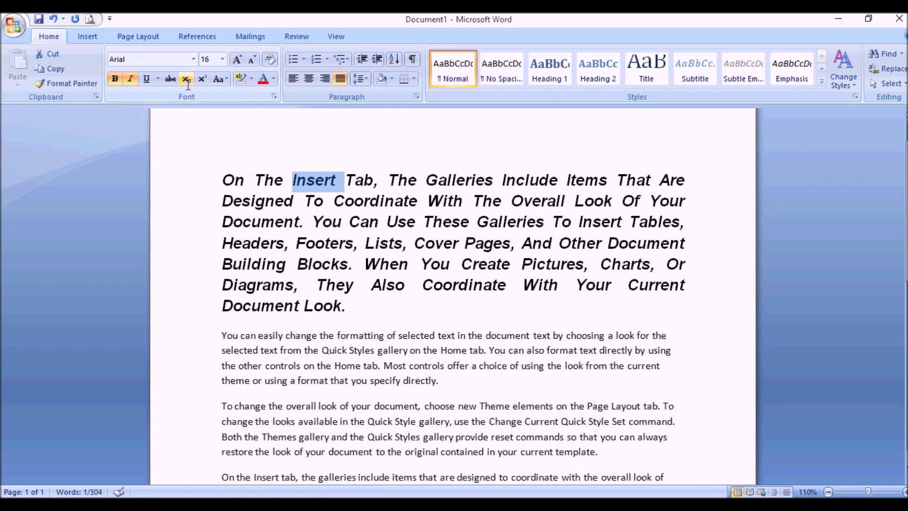
pyautogui.click(171, 79)
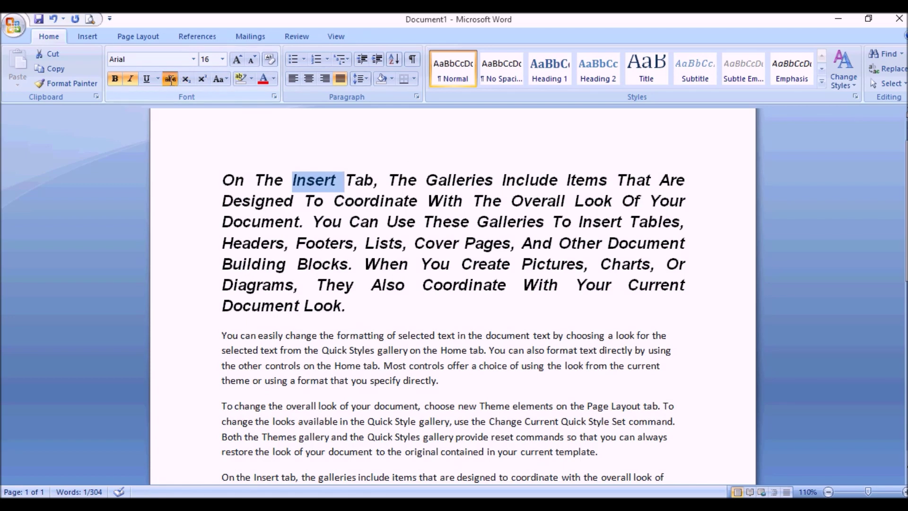
pyautogui.click(387, 201)
pyautogui.doubleClick(387, 201)
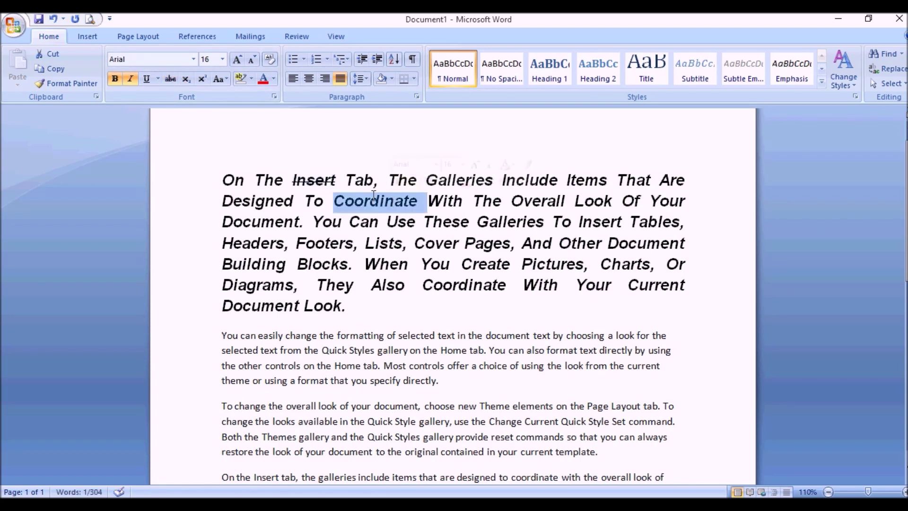
pyautogui.click(170, 79)
pyautogui.click(492, 243)
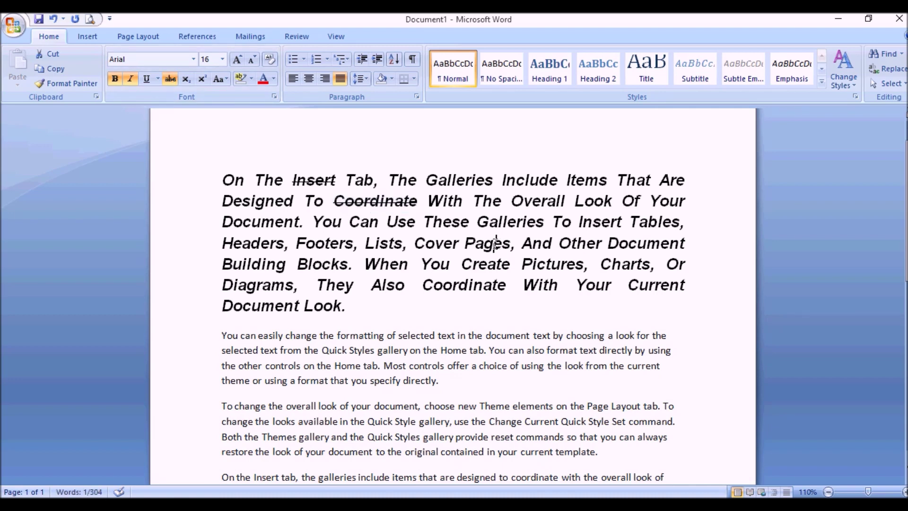
pyautogui.doubleClick(490, 243)
pyautogui.click(171, 79)
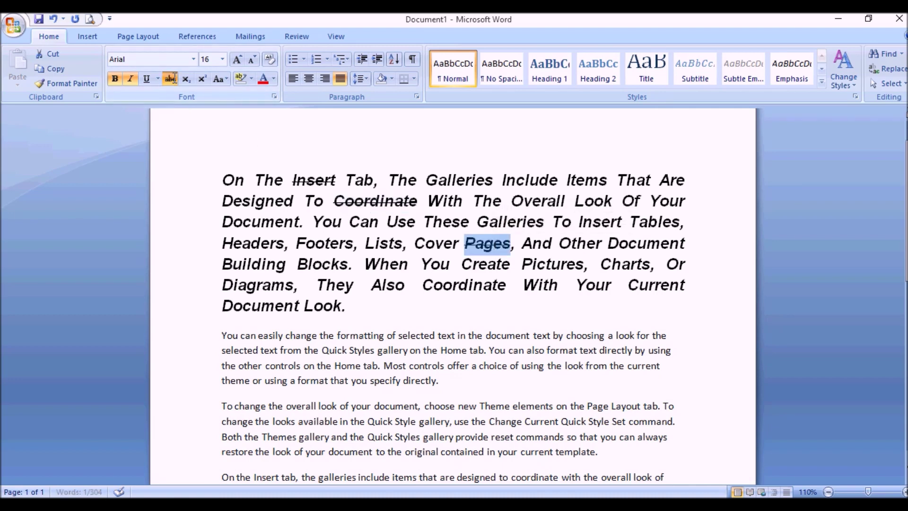
pyautogui.doubleClick(236, 178)
pyautogui.click(168, 80)
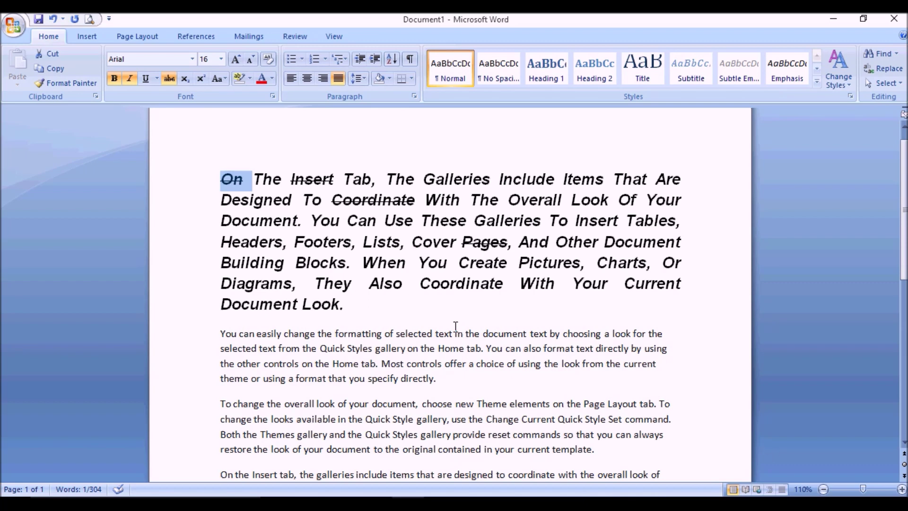
# Insert an empty line above the first paragraph and turn off bold and italic for it.
pyautogui.click(225, 186)
pyautogui.press('Return')
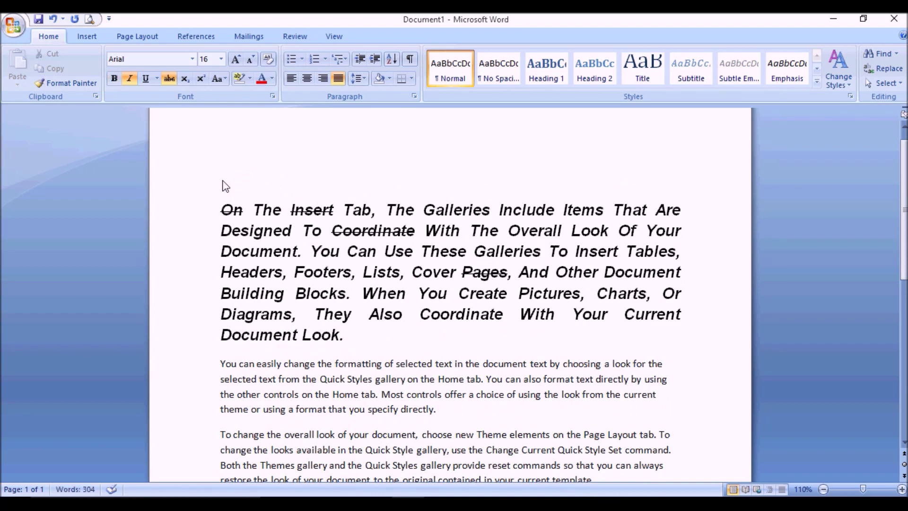
pyautogui.click(225, 185)
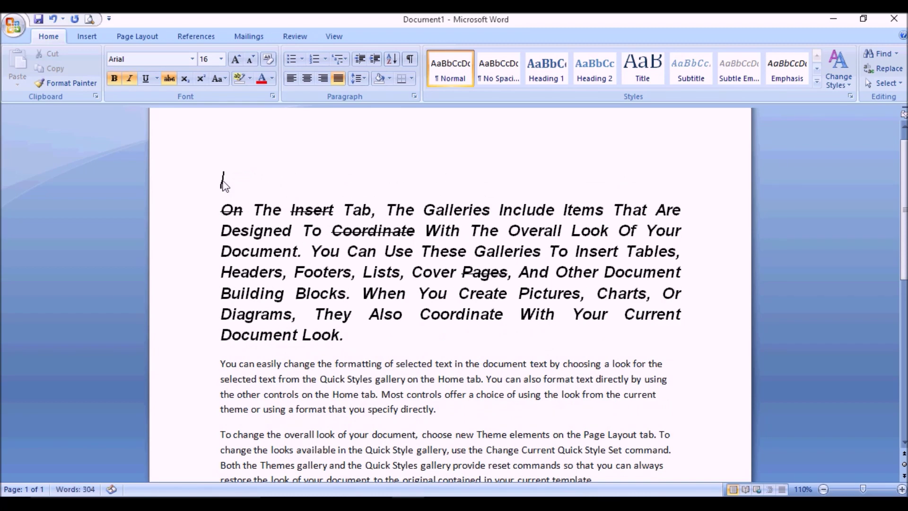
pyautogui.hotkey('ctrl', 'b')
pyautogui.hotkey('ctrl', 'i')
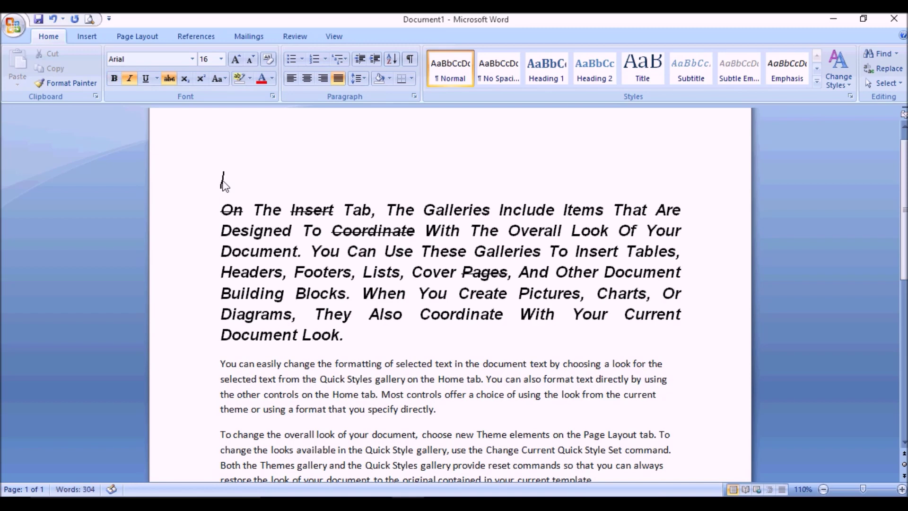
# Enter H2SO4 on the new first line and remove its strikethrough.
pyautogui.write('H2SO4')
pyautogui.hotkey('shift', 'Left')
pyautogui.hotkey('shift', 'Left')
pyautogui.hotkey('shift', 'Left')
pyautogui.hotkey('shift', 'Left')
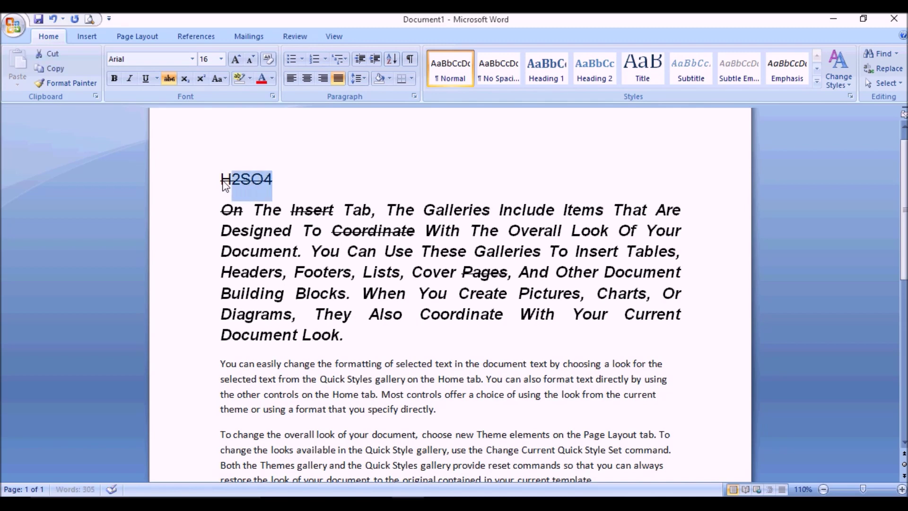
pyautogui.tripleClick(225, 185)
pyautogui.click(174, 80)
pyautogui.click(334, 181)
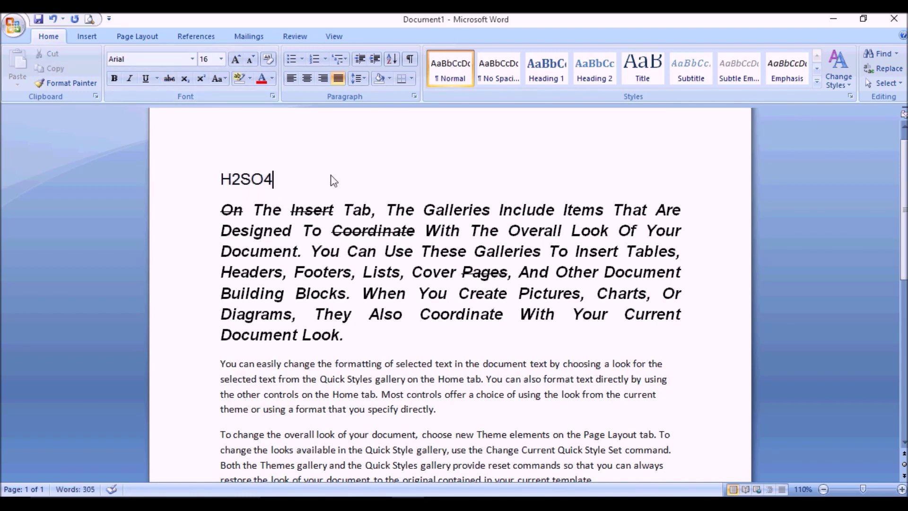
# Add three blank lines below H2SO4 and enter 32 on the same line, three tab stops after the formula.
pyautogui.press('Tab')
pyautogui.press('Tab')
pyautogui.press('Tab')
pyautogui.press('Return')
pyautogui.press('Return')
pyautogui.press('Return')
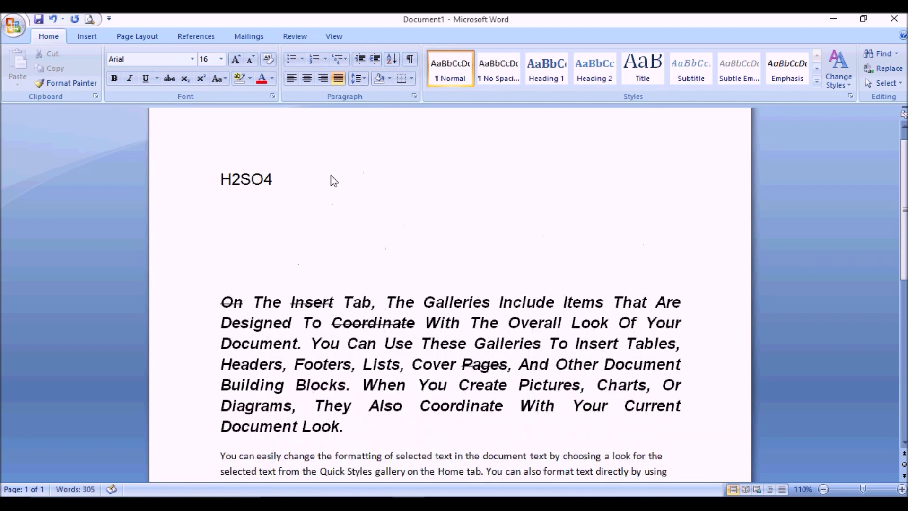
pyautogui.press('Up')
pyautogui.press('Up')
pyautogui.press('Left')
pyautogui.write('32')
pyautogui.press('Left')
pyautogui.press('Left')
pyautogui.press('Left')
pyautogui.press('Left')
pyautogui.press('Left')
pyautogui.press('Left')
pyautogui.press('Left')
pyautogui.press('Left')
pyautogui.hotkey('shift', 'Left')
pyautogui.press('Right')
pyautogui.press('Right')
pyautogui.hotkey('shift', 'Right')
pyautogui.hotkey('shift', 'Left')
pyautogui.press('Left')
pyautogui.hotkey('shift', 'Left')
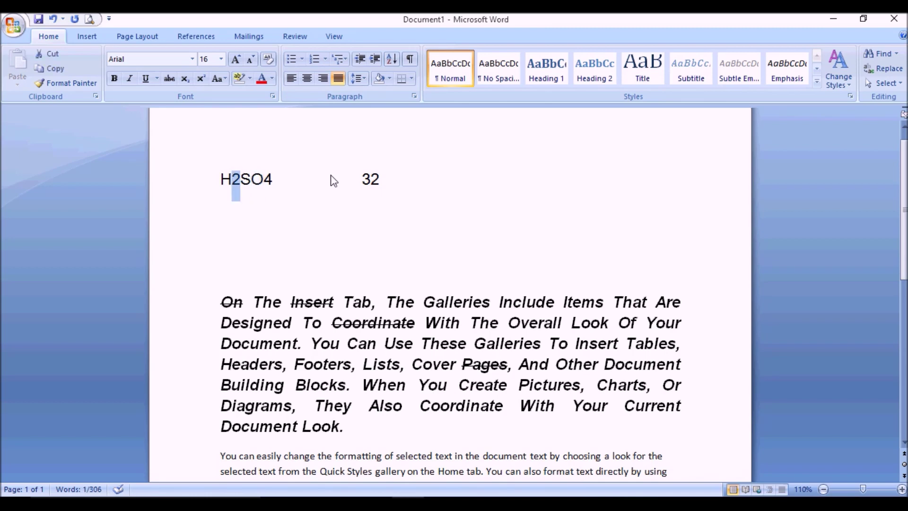
pyautogui.press('Right')
pyautogui.press('Right')
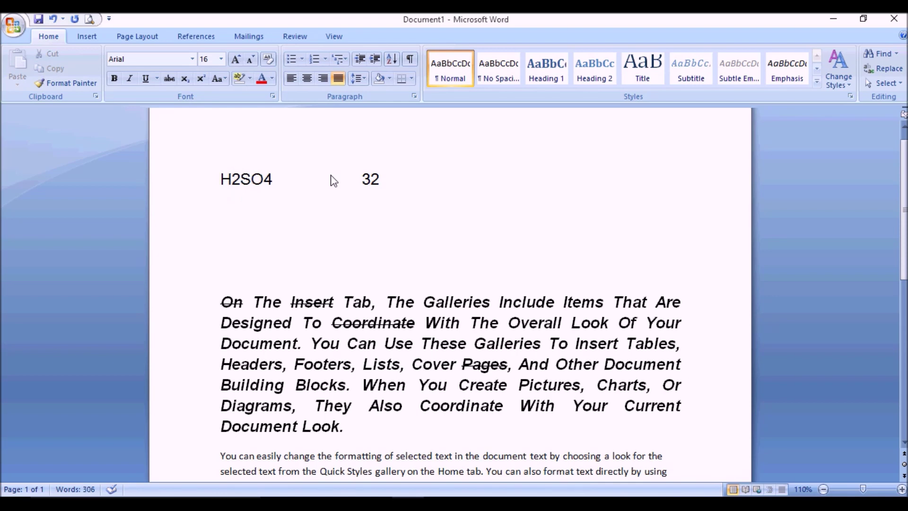
pyautogui.press('Right')
pyautogui.press('Right')
pyautogui.press('Right')
pyautogui.press('Right')
pyautogui.press('Left')
pyautogui.press('Left')
pyautogui.press('Left')
pyautogui.press('Left')
pyautogui.press('Left')
pyautogui.press('Left')
pyautogui.hotkey('shift', 'Left')
pyautogui.press('Right')
pyautogui.press('Right')
pyautogui.press('Right')
pyautogui.press('Right')
# Format the 2 in H2SO4 as subscript.
pyautogui.press('Left')
pyautogui.press('Left')
pyautogui.hotkey('shift', 'Left')
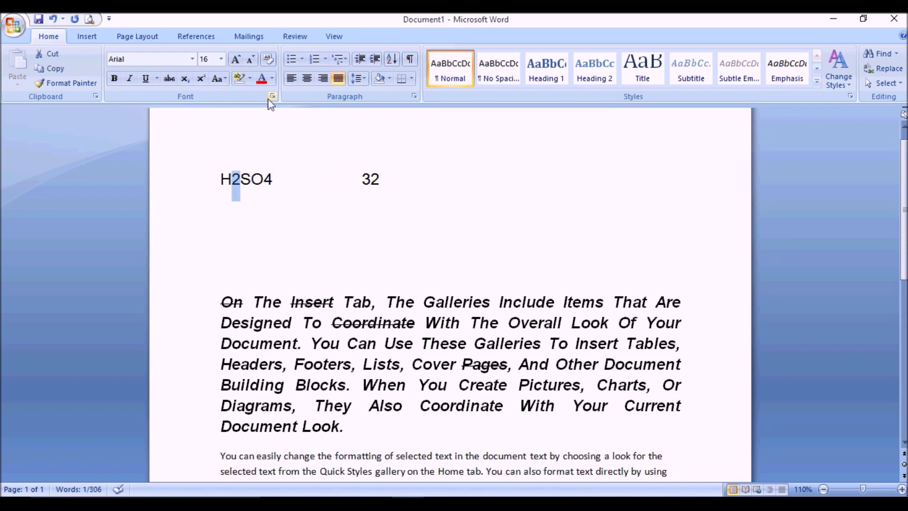
pyautogui.click(186, 84)
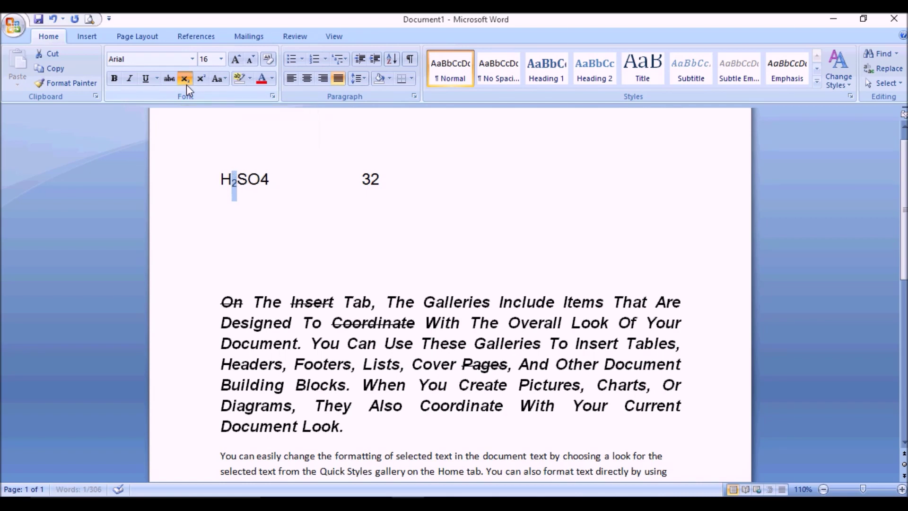
# Format the 4 in H2SO4 as subscript and undo the subscripts on both the 2 and the 4.
pyautogui.click(280, 182)
pyautogui.hotkey('shift', 'Left')
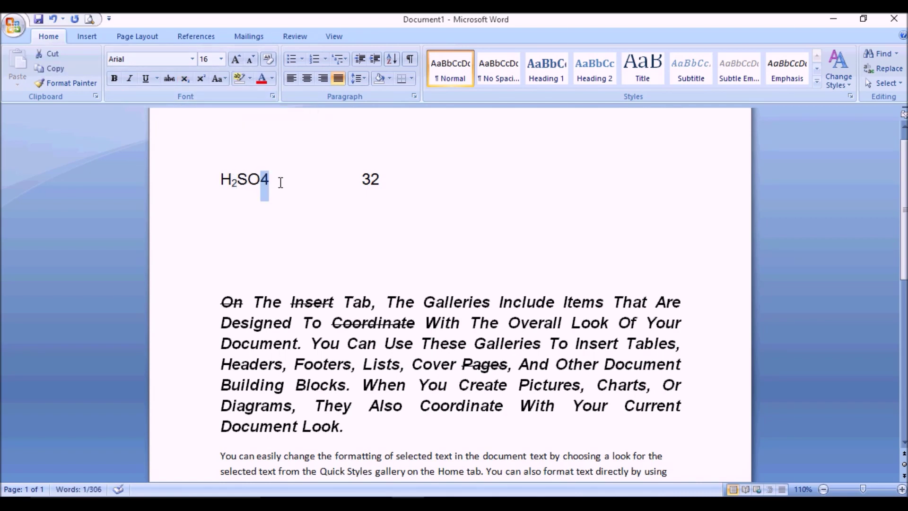
pyautogui.click(186, 84)
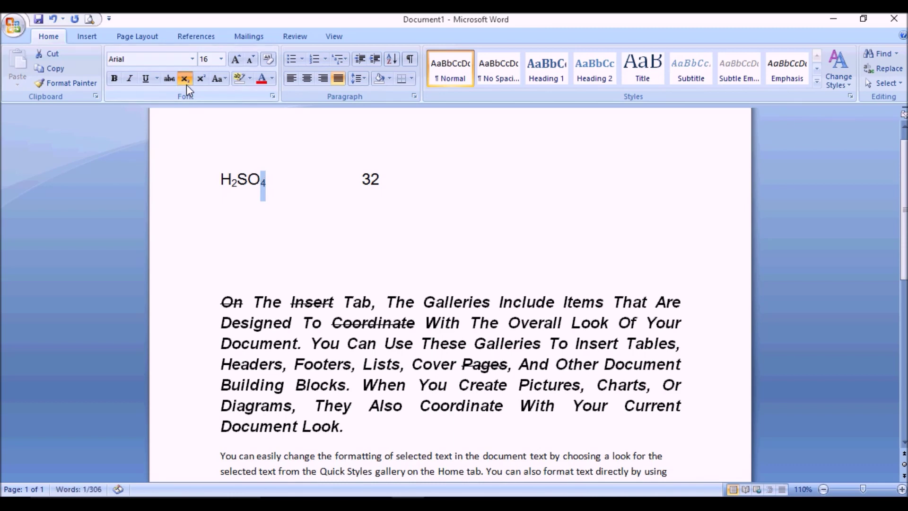
pyautogui.click(232, 197)
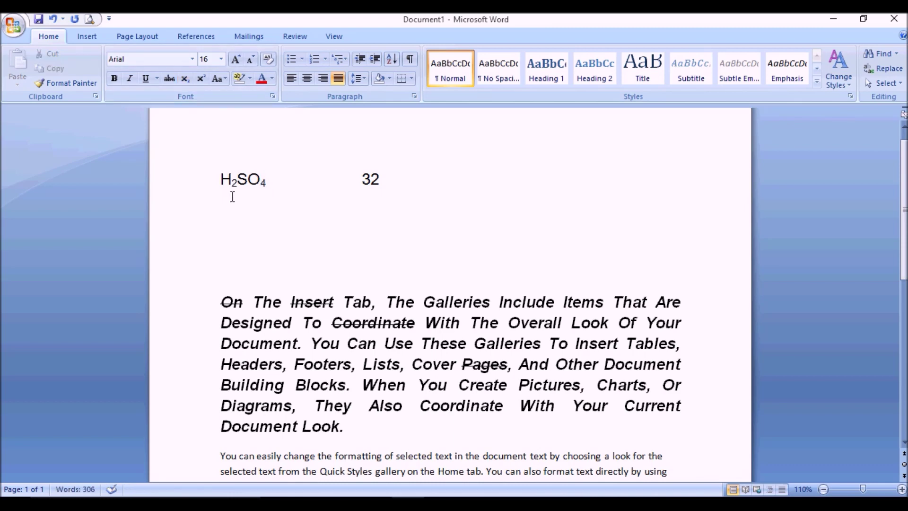
pyautogui.hotkey('ctrl', 'z')
pyautogui.hotkey('ctrl', 'z')
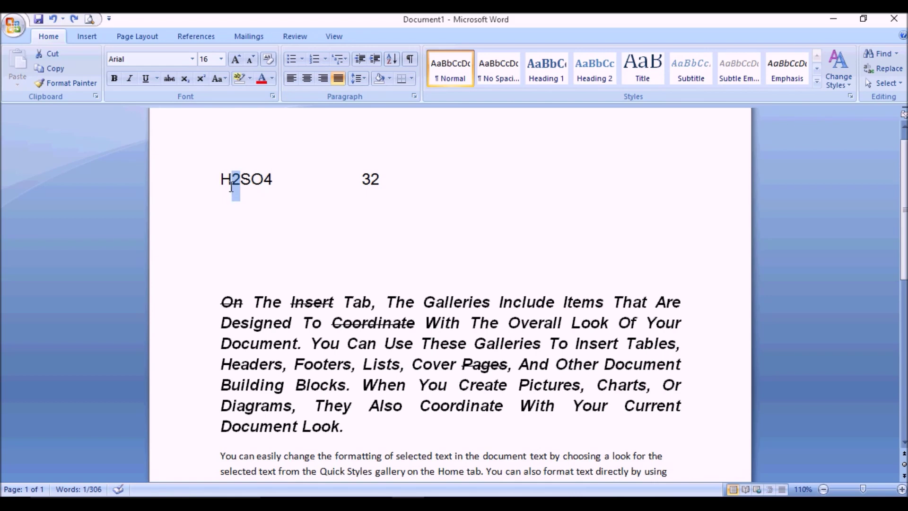
# Format the 2 and the 4 in H2SO4 as subscript.
pyautogui.click(185, 80)
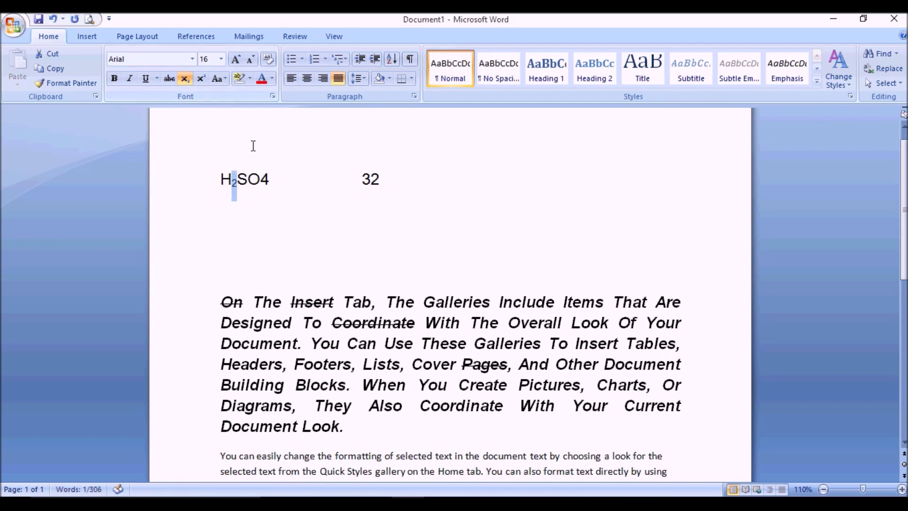
pyautogui.click(275, 180)
pyautogui.hotkey('shift', 'Left')
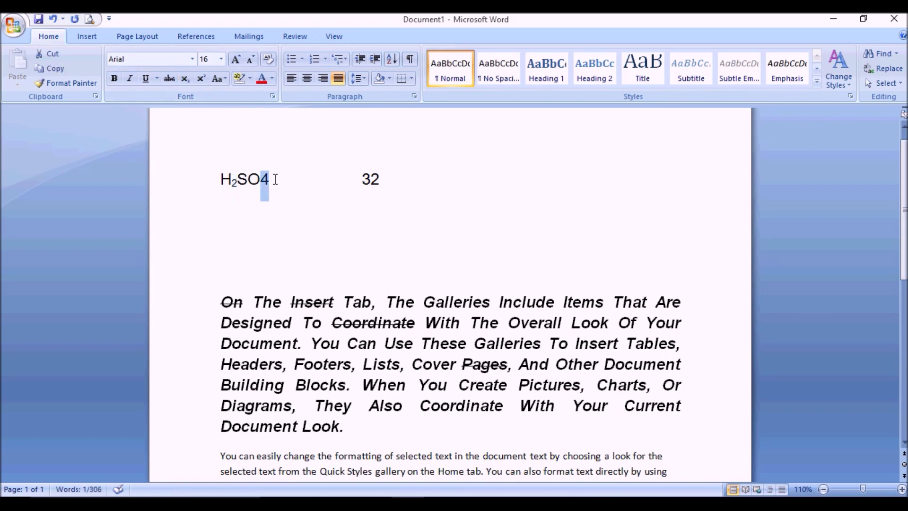
pyautogui.click(185, 78)
# Format the 2 in the 32 on the formula's line as superscript.
pyautogui.click(383, 178)
pyautogui.hotkey('shift', 'Left')
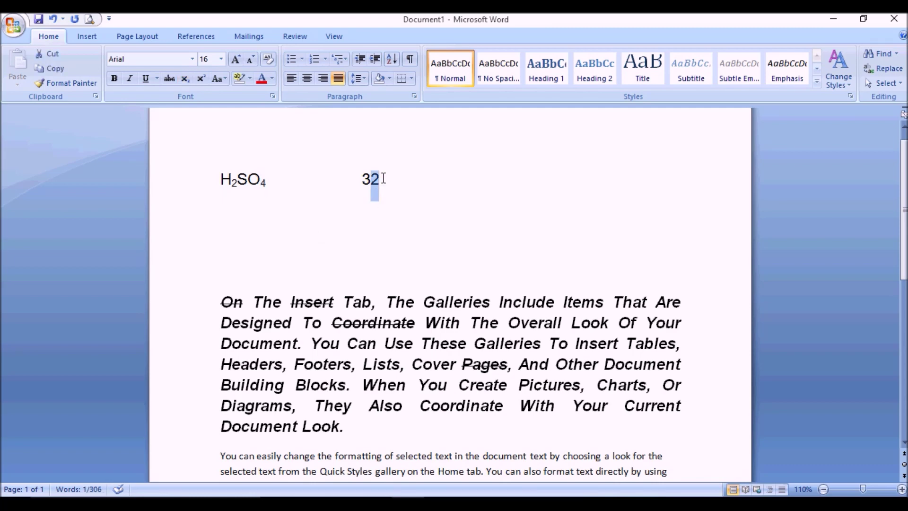
pyautogui.click(202, 79)
# Enter 92 one tab stop after the squared 3 on the first line, with superscript turned off.
pyautogui.click(416, 182)
pyautogui.press('Tab')
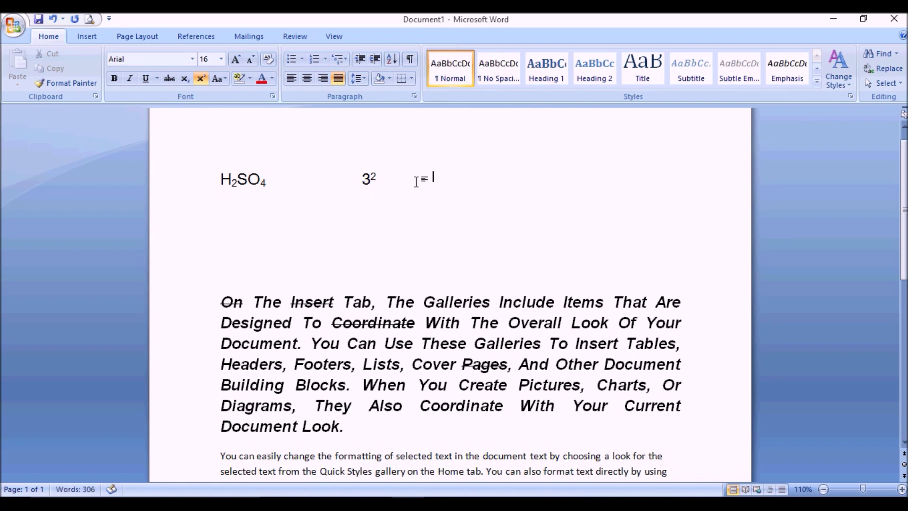
pyautogui.click(202, 79)
pyautogui.write('9')
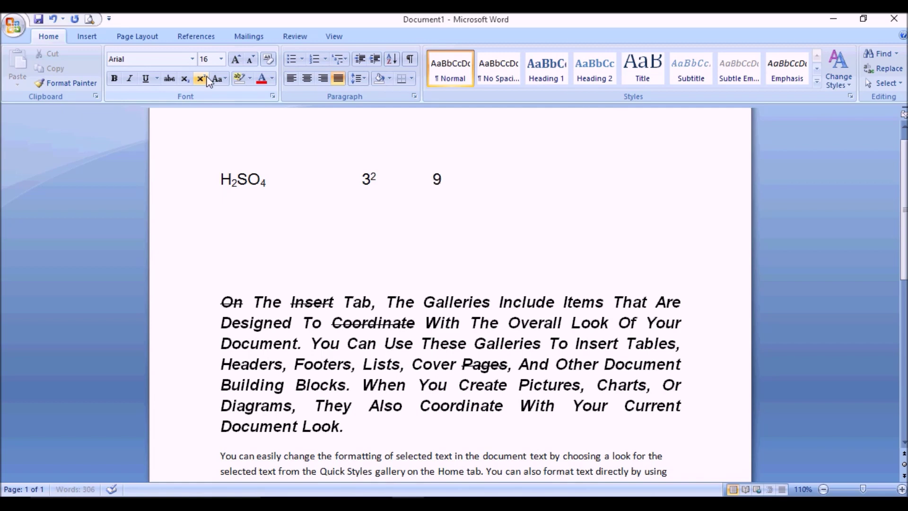
pyautogui.write('2')
# Format the 2 in 92 as superscript.
pyautogui.hotkey('shift', 'Left')
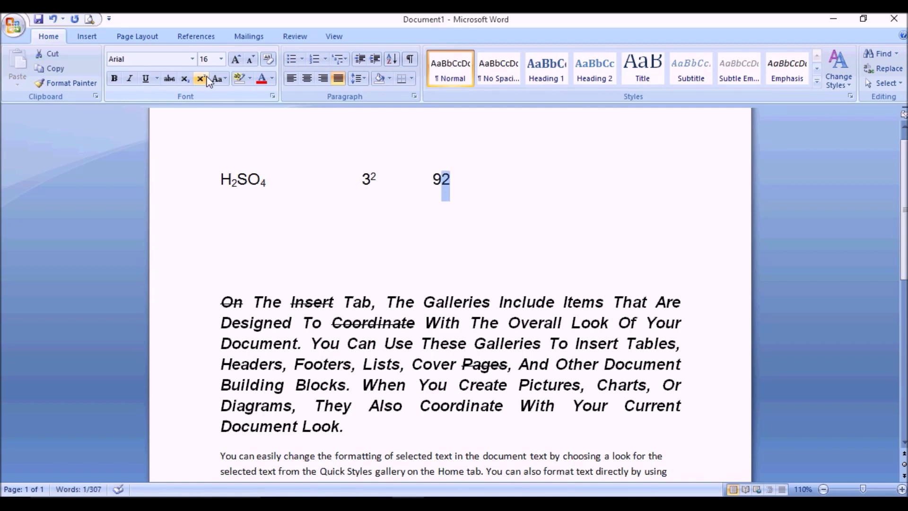
pyautogui.click(379, 180)
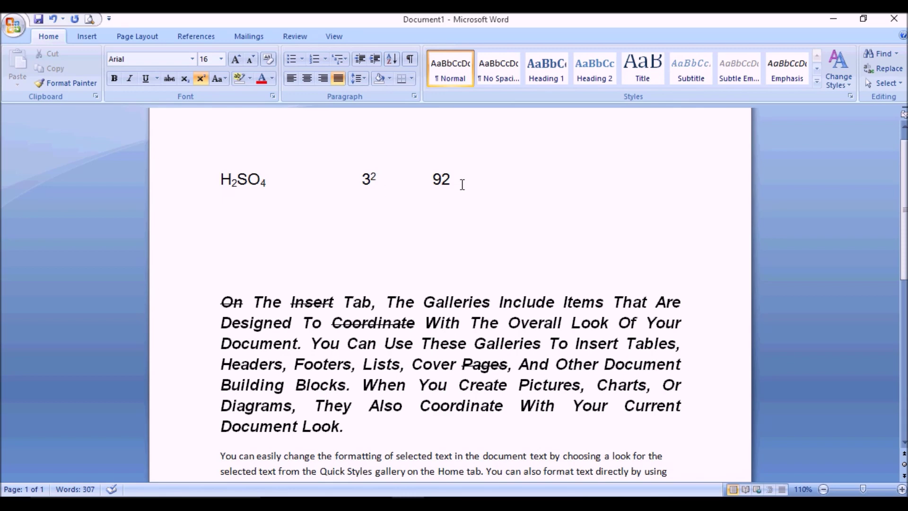
pyautogui.hotkey('shift', 'Left')
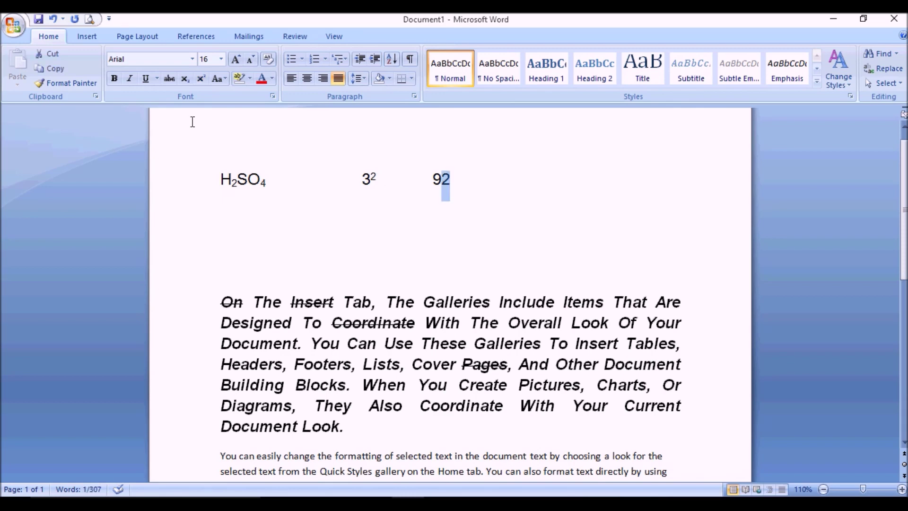
pyautogui.click(202, 78)
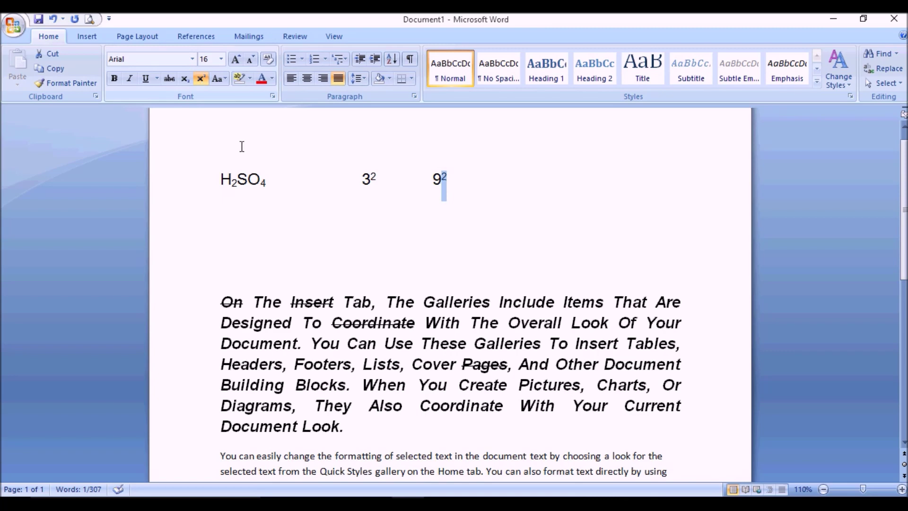
pyautogui.click(476, 185)
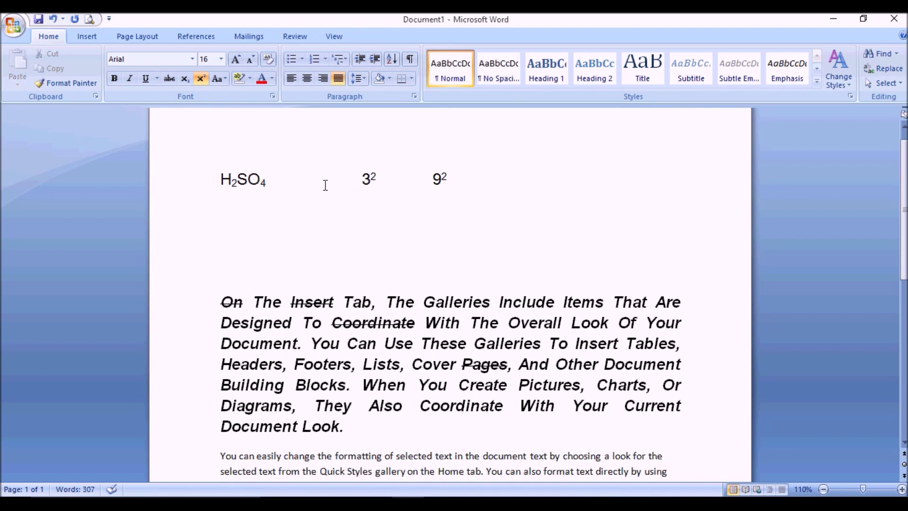
# Enter 32 on the second blank line below the H2SO4 formula and format its 2 as superscript.
pyautogui.click(242, 240)
pyautogui.write('32')
pyautogui.hotkey('shift', 'Left')
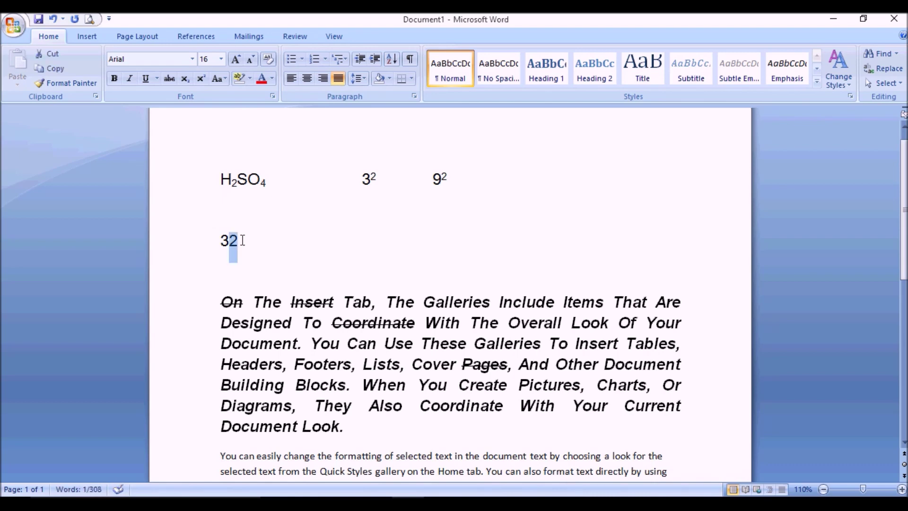
pyautogui.hotkey('ctrl', '=')
pyautogui.hotkey('ctrl', '=')
pyautogui.hotkey('ctrl', 'shift', '=')
pyautogui.click(243, 240)
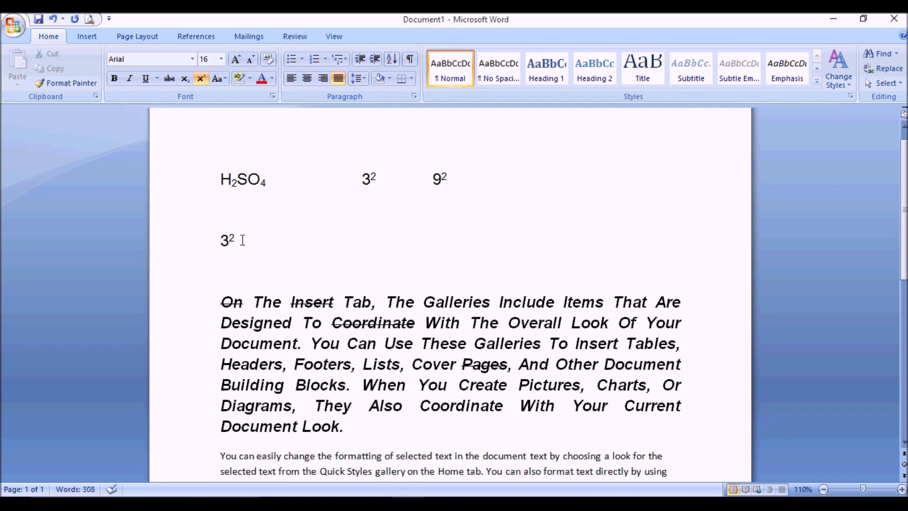
# Enter another 32 on the lower number line, three tab stops after the squared 3, with superscript turned off.
pyautogui.press('Tab')
pyautogui.press('Tab')
pyautogui.write('3')
pyautogui.press('BackSpace')
pyautogui.hotkey('ctrl', 'shift', '+')
pyautogui.press('Tab')
pyautogui.write('32')
# Format the 2 in the newly entered 32 on the lower line as subscript.
pyautogui.hotkey('shift', 'Left')
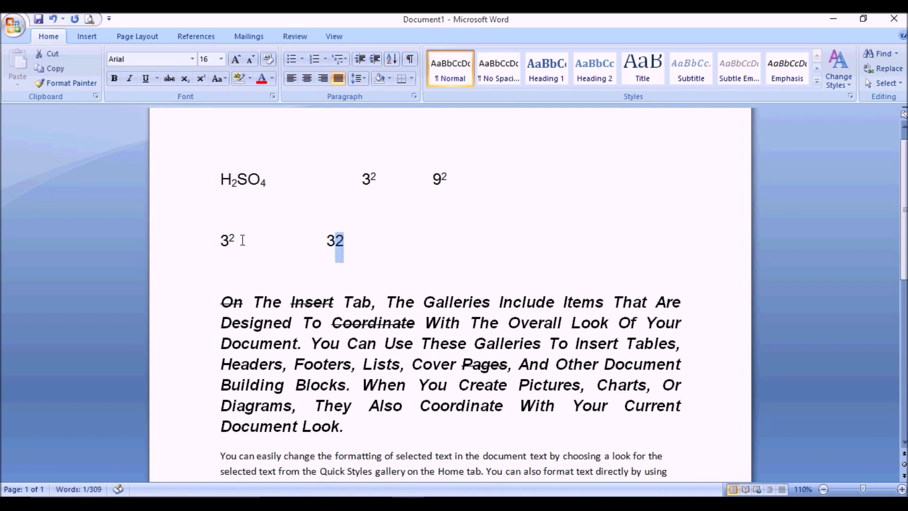
pyautogui.hotkey('ctrl', '=')
pyautogui.press('Right')
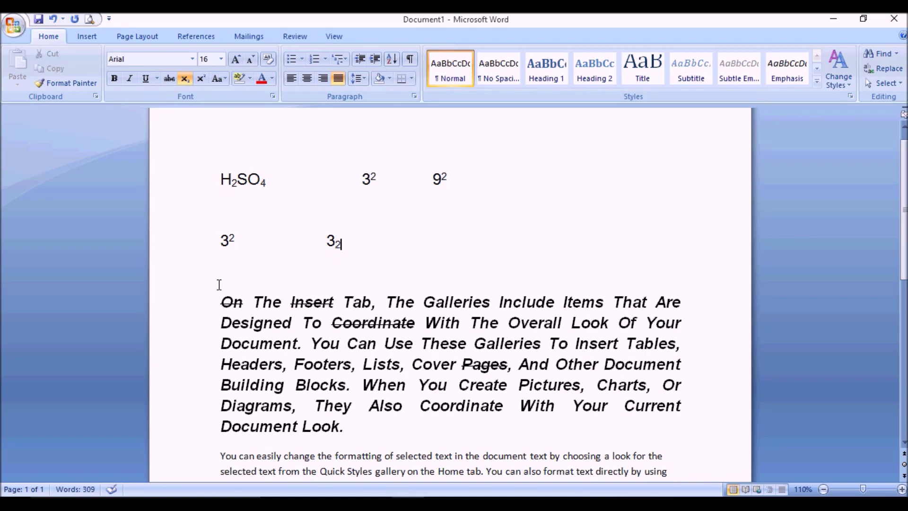
# Remove bold and italic from the phrase "On The Insert Tab," at the start of the paragraph.
pyautogui.moveTo(224, 295); pyautogui.dragTo(383, 303)
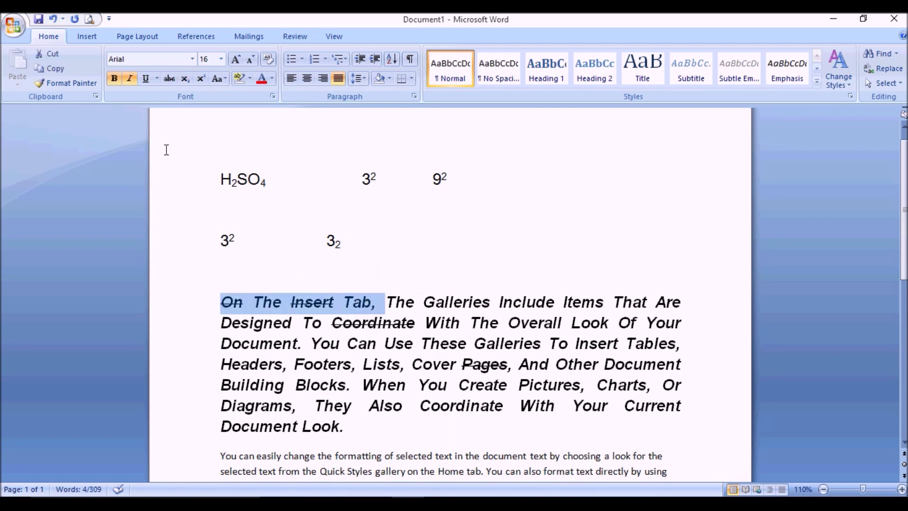
pyautogui.click(114, 80)
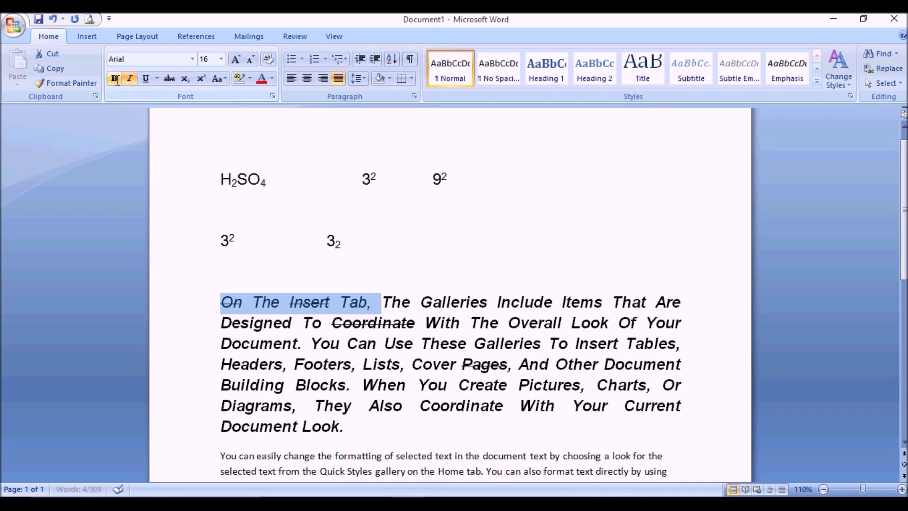
pyautogui.click(129, 78)
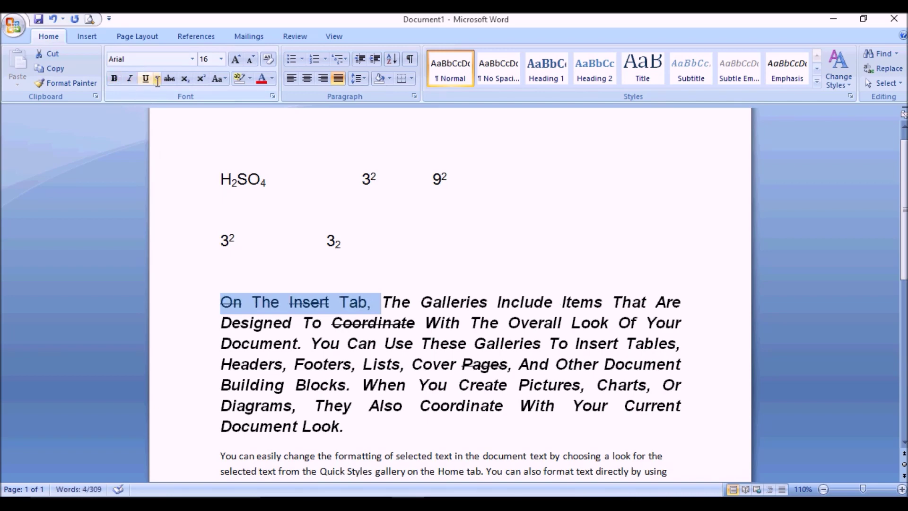
# Preview the available underline styles on the phrase "On The Insert Tab," without applying one.
pyautogui.click(157, 79)
pyautogui.moveTo(205, 254)
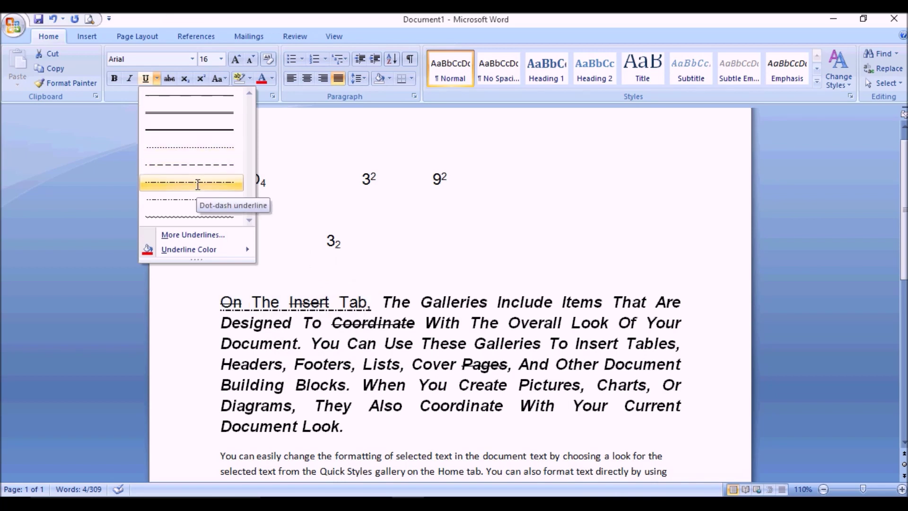
pyautogui.press('Escape')
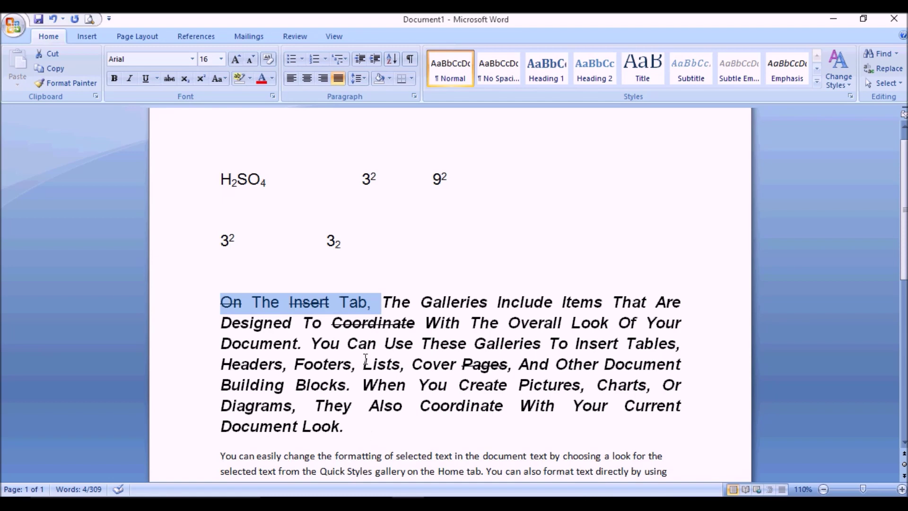
# Highlight the phrase "On The Insert Tab," in yellow.
pyautogui.click(437, 307)
pyautogui.moveTo(220, 300); pyautogui.dragTo(373, 303)
pyautogui.click(249, 79)
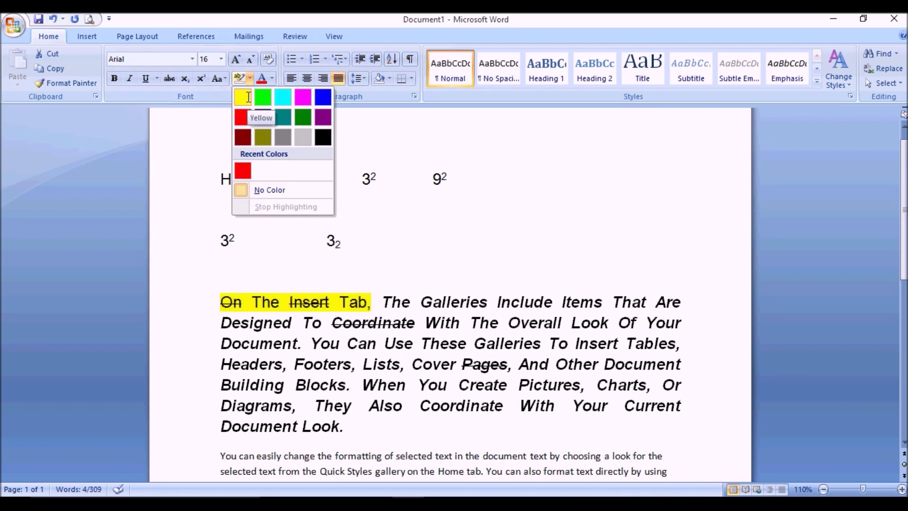
pyautogui.click(250, 78)
pyautogui.click(251, 78)
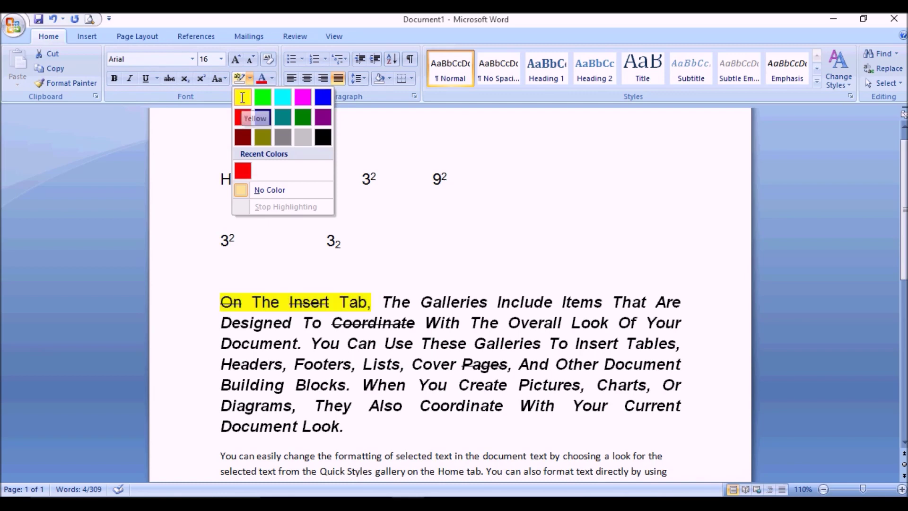
pyautogui.click(243, 97)
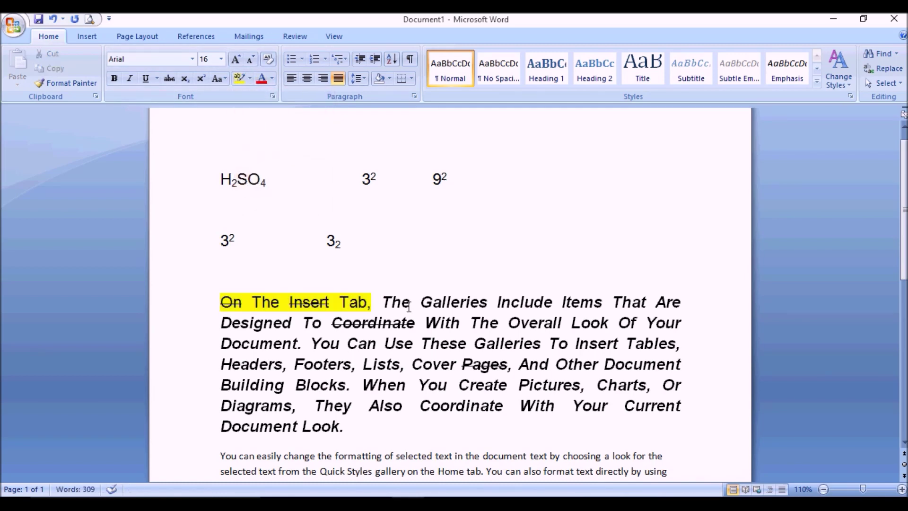
# Highlight the phrase "You Can Use These Galleries" in teal.
pyautogui.moveTo(312, 344); pyautogui.dragTo(548, 345)
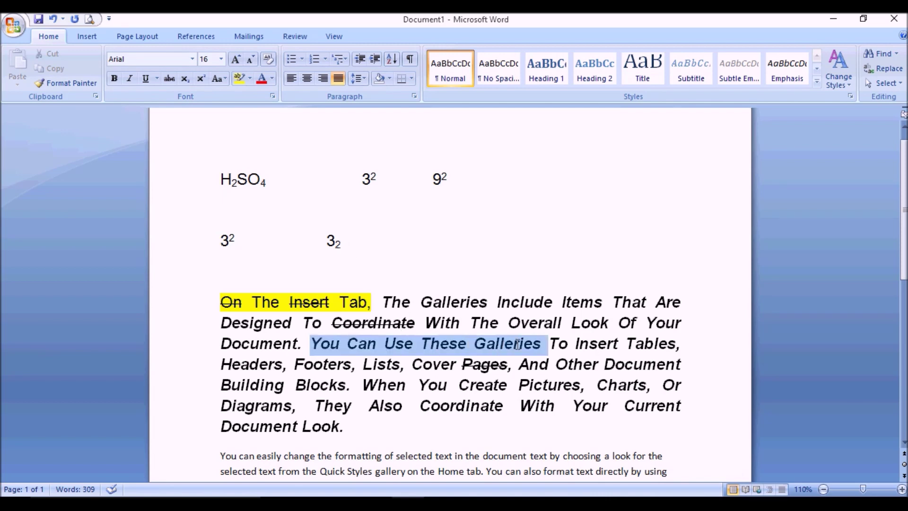
pyautogui.click(250, 79)
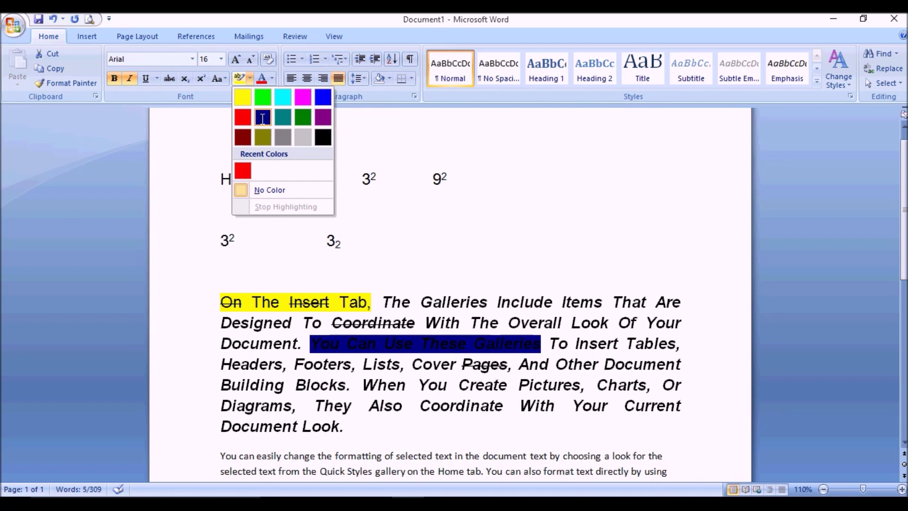
pyautogui.click(287, 117)
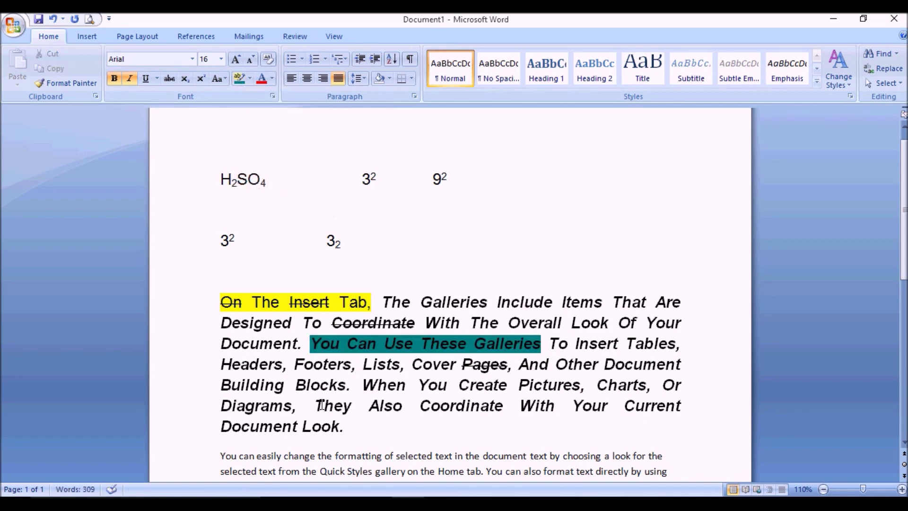
# Highlight the phrase "They Also Coordinate" in yellow.
pyautogui.moveTo(316, 406); pyautogui.dragTo(490, 414)
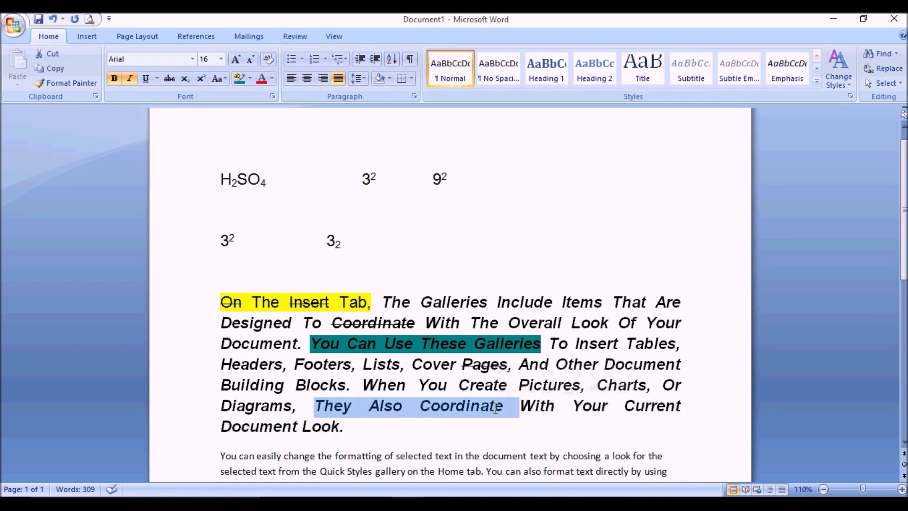
pyautogui.click(251, 79)
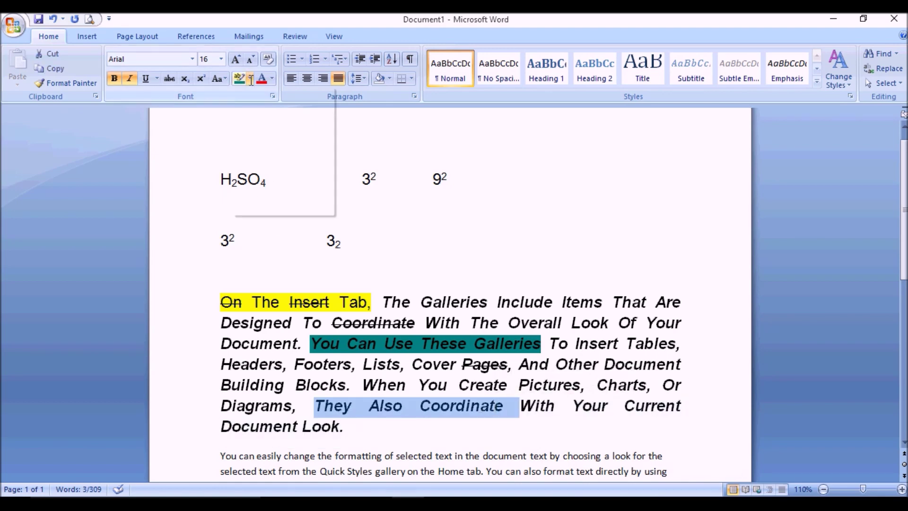
pyautogui.click(246, 99)
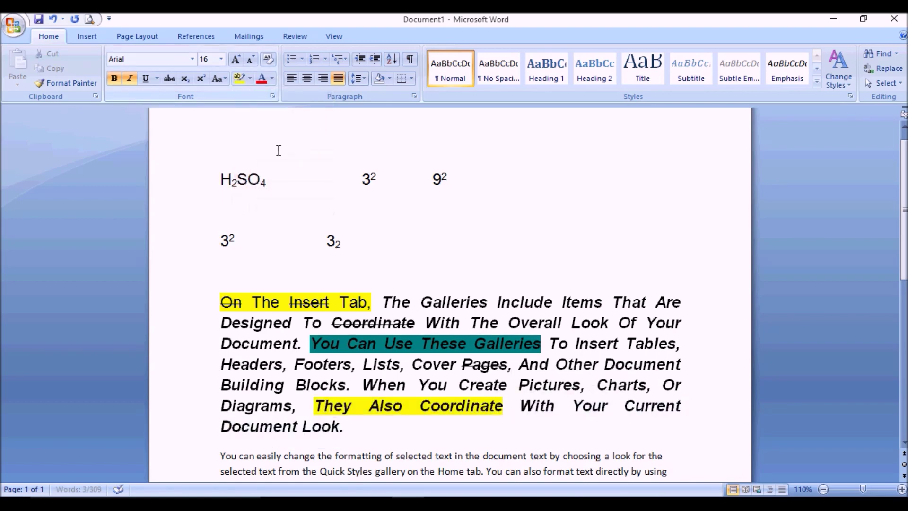
# Highlight the H2SO4 formula on the first line in red.
pyautogui.moveTo(220, 179); pyautogui.dragTo(272, 180)
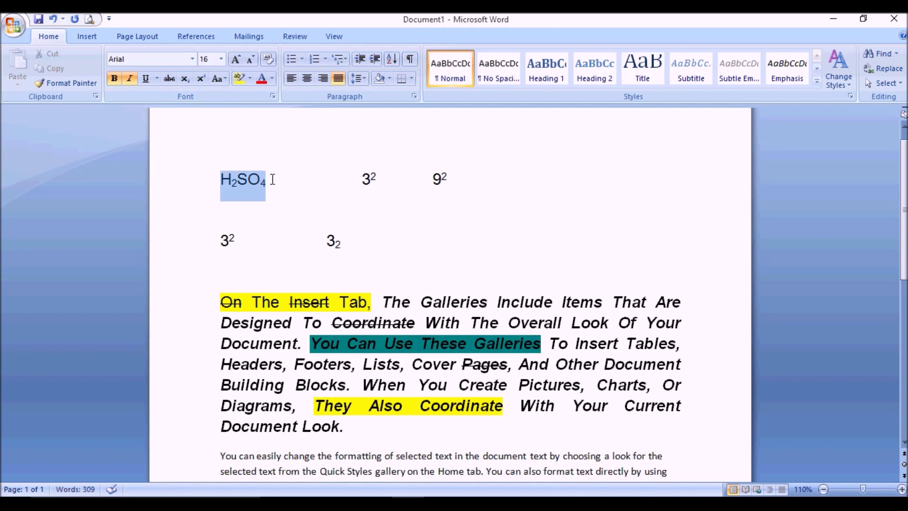
pyautogui.click(250, 79)
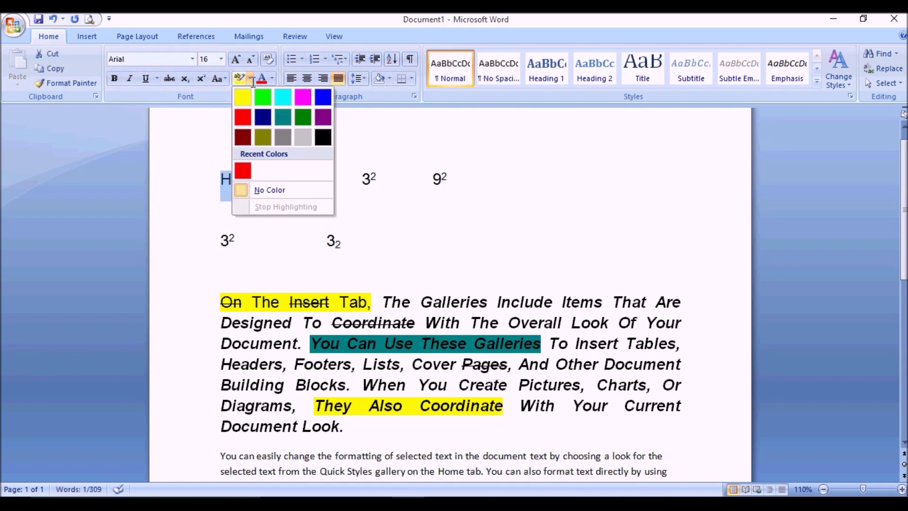
pyautogui.click(251, 118)
pyautogui.press('Right')
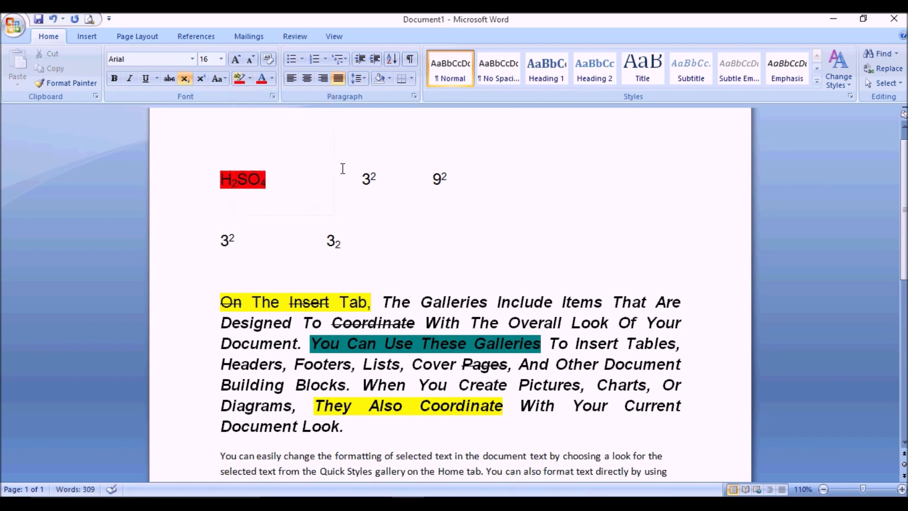
# Highlight the 3² and 9² expressions on the first line in bright green.
pyautogui.click(359, 178)
pyautogui.moveTo(360, 179); pyautogui.dragTo(447, 185)
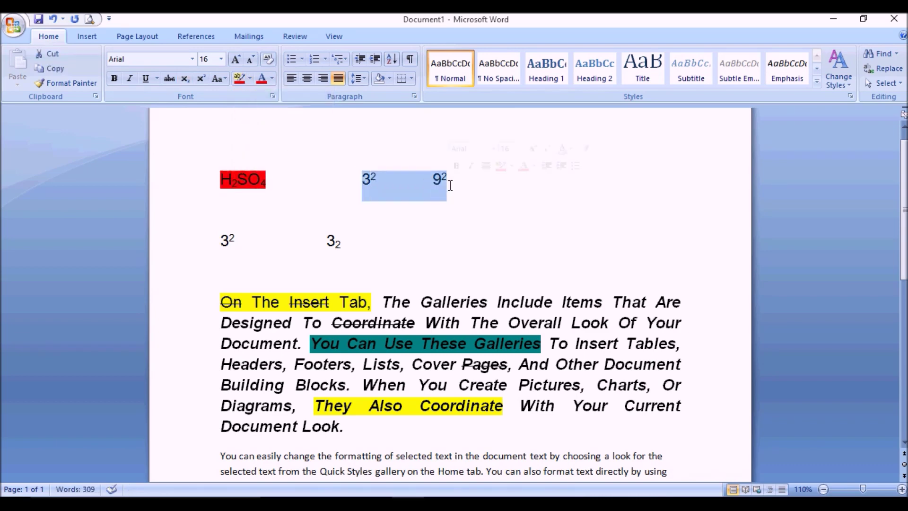
pyautogui.click(249, 78)
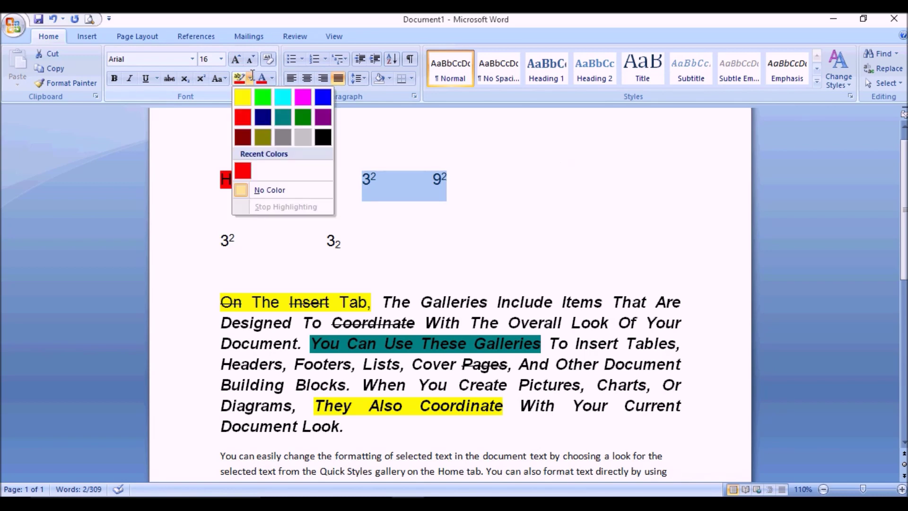
pyautogui.click(259, 97)
pyautogui.click(332, 225)
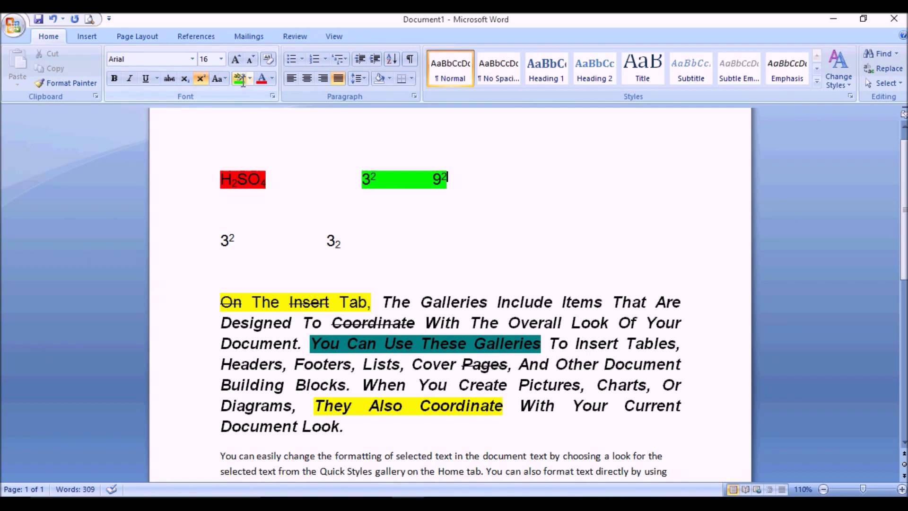
pyautogui.moveTo(382, 302); pyautogui.dragTo(436, 305)
pyautogui.click(436, 305)
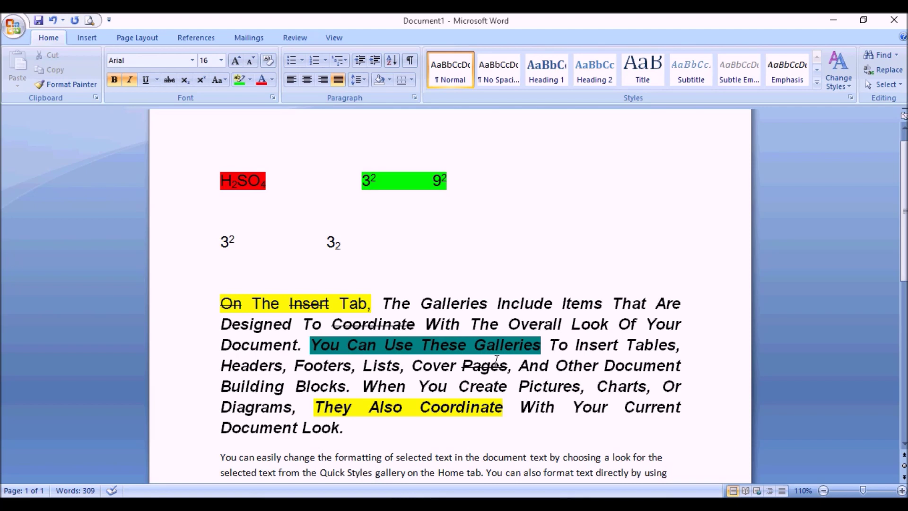
# Undo the recent highlight colors on the first-line formulas and the phrases in the bold paragraph.
pyautogui.click(393, 303)
pyautogui.hotkey('ctrl', 'z')
pyautogui.hotkey('ctrl', 'z')
pyautogui.hotkey('ctrl', 'z')
pyautogui.hotkey('ctrl', 'z')
pyautogui.hotkey('ctrl', 'z')
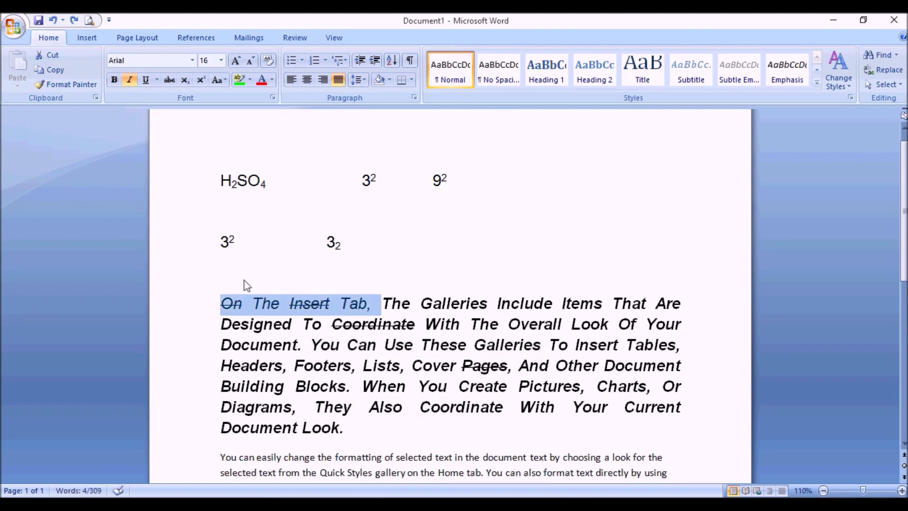
# Try red, dark blue and purple font colors in turn on the phrase "On The Insert Tab,".
pyautogui.click(274, 80)
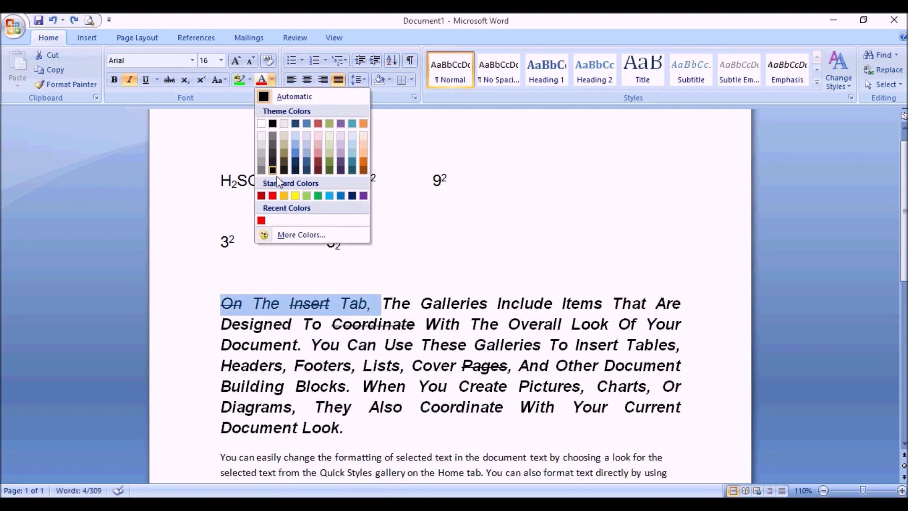
pyautogui.click(273, 195)
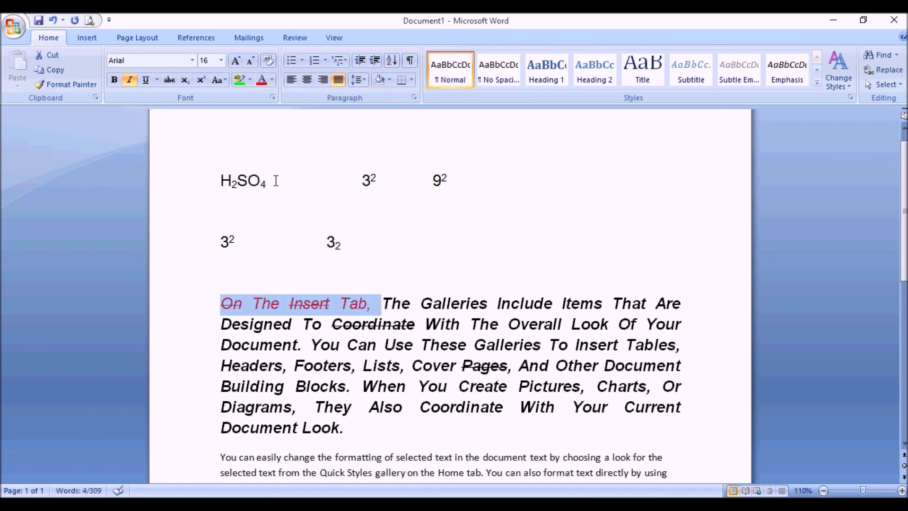
pyautogui.click(273, 80)
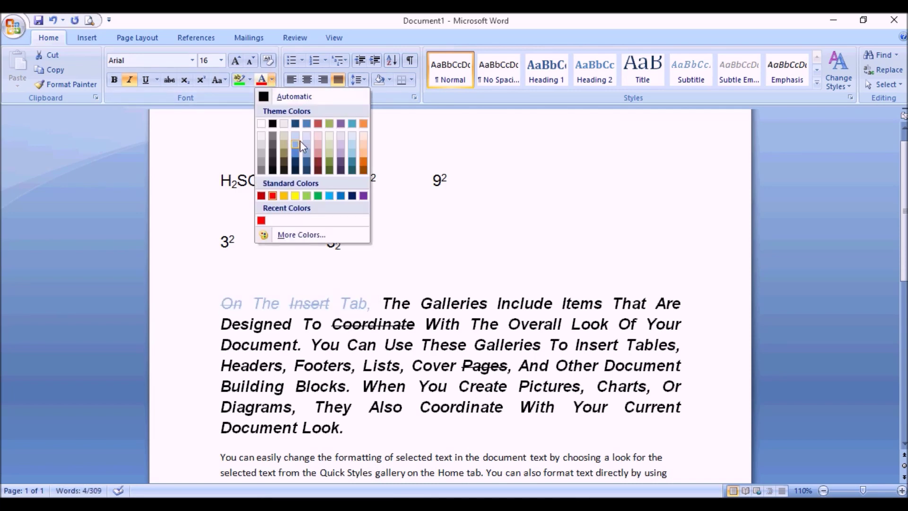
pyautogui.click(296, 125)
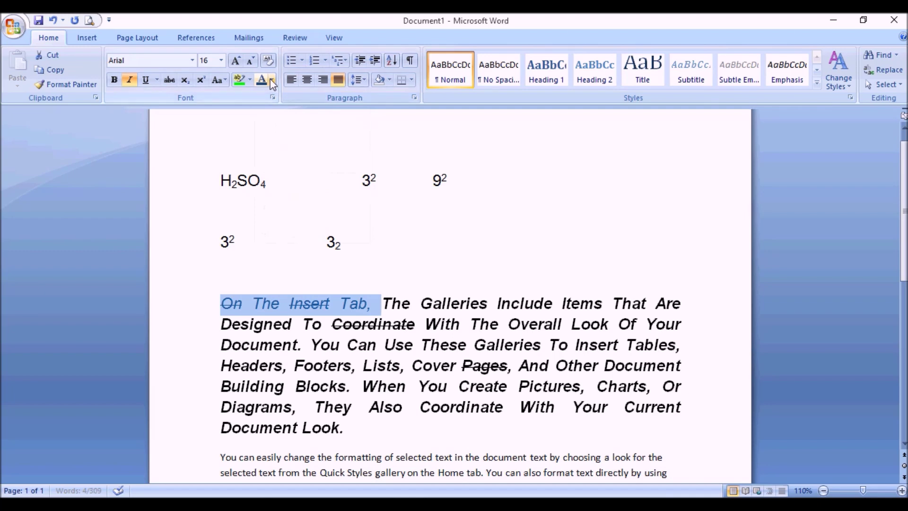
pyautogui.click(273, 80)
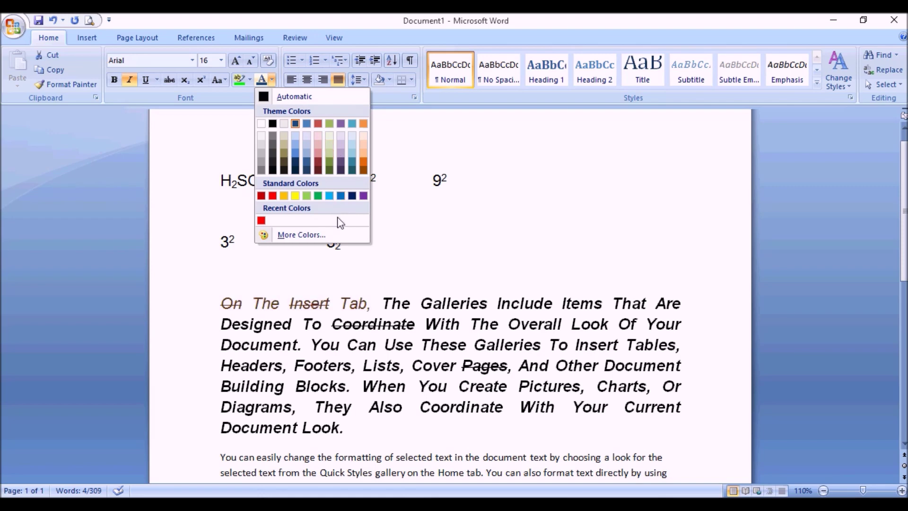
pyautogui.click(364, 195)
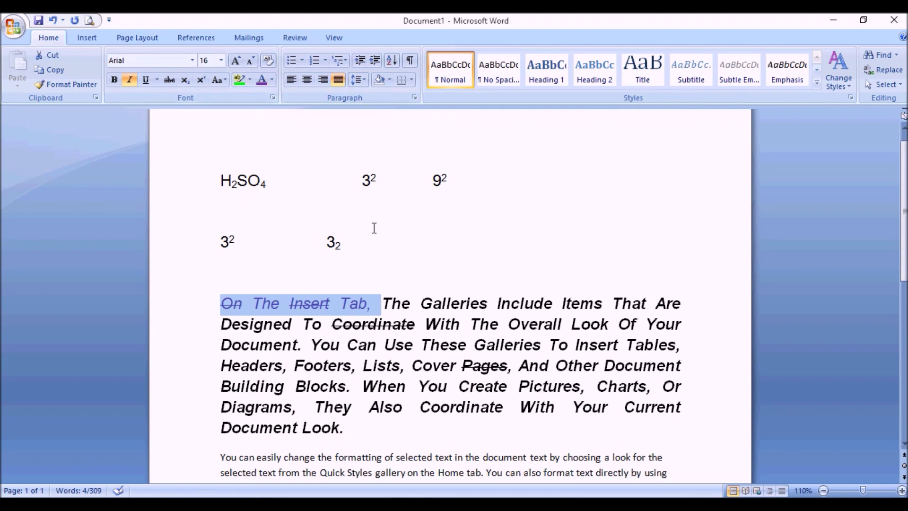
# Give the phrase "On The Insert Tab," a light pinkish-red font color from the extended standard color palette.
pyautogui.click(273, 80)
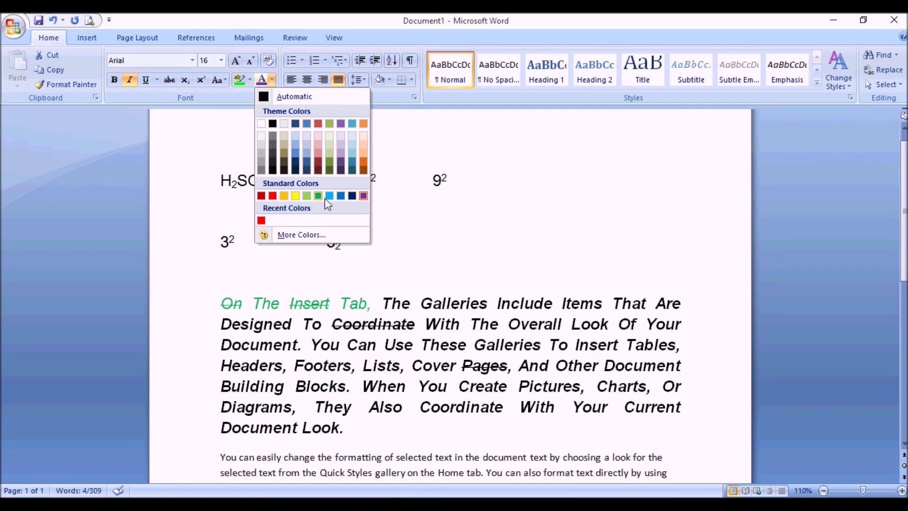
pyautogui.click(319, 239)
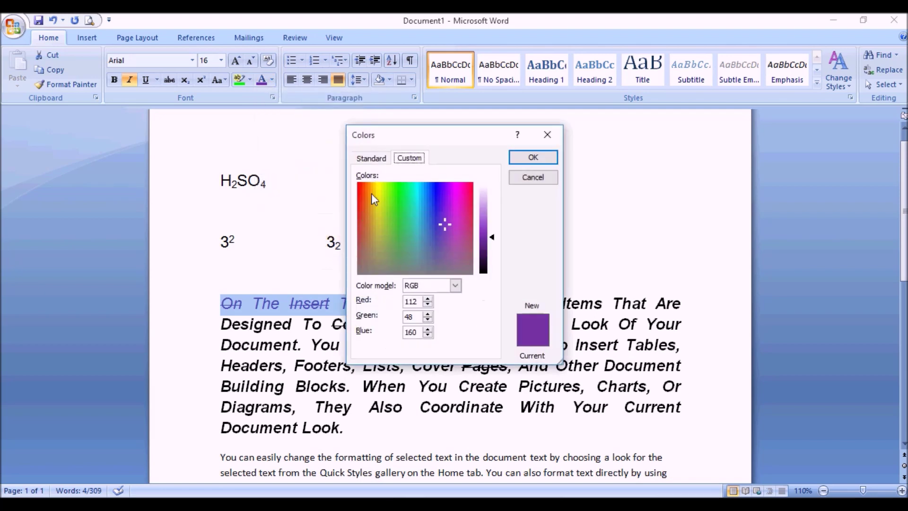
pyautogui.click(371, 158)
pyautogui.click(428, 205)
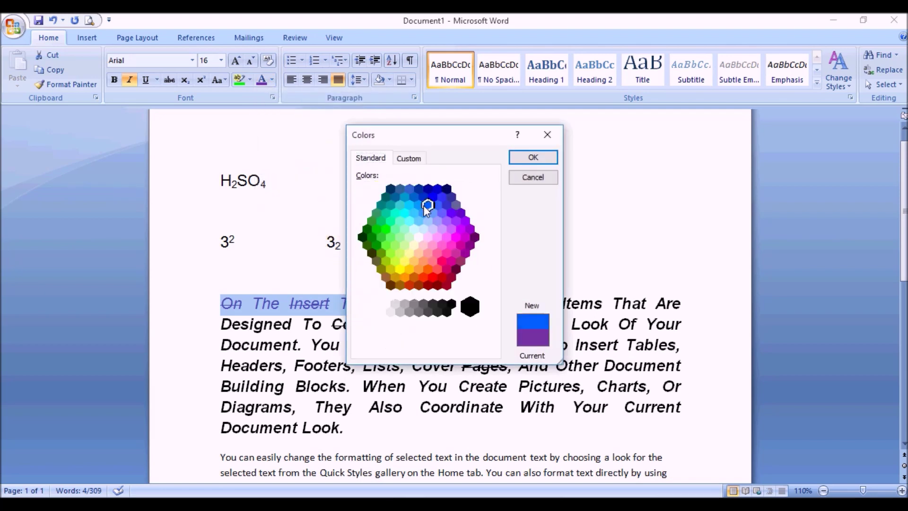
pyautogui.click(430, 263)
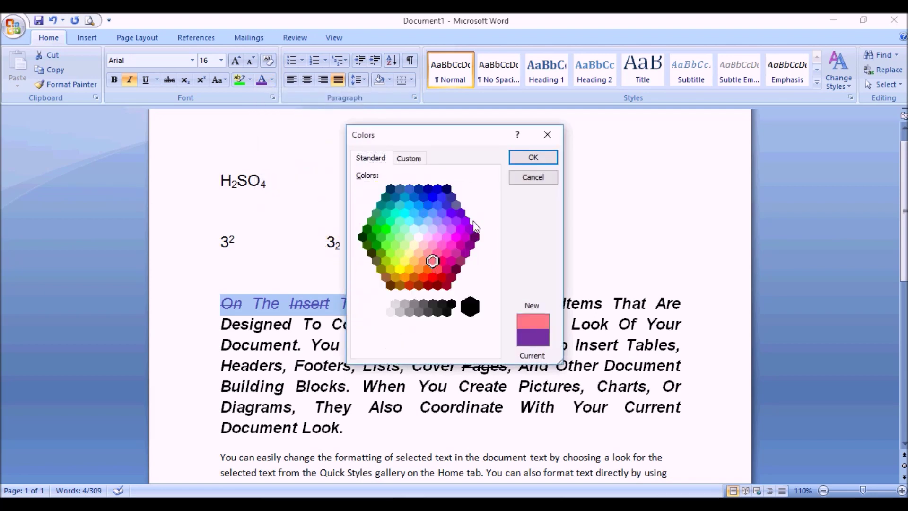
pyautogui.click(533, 158)
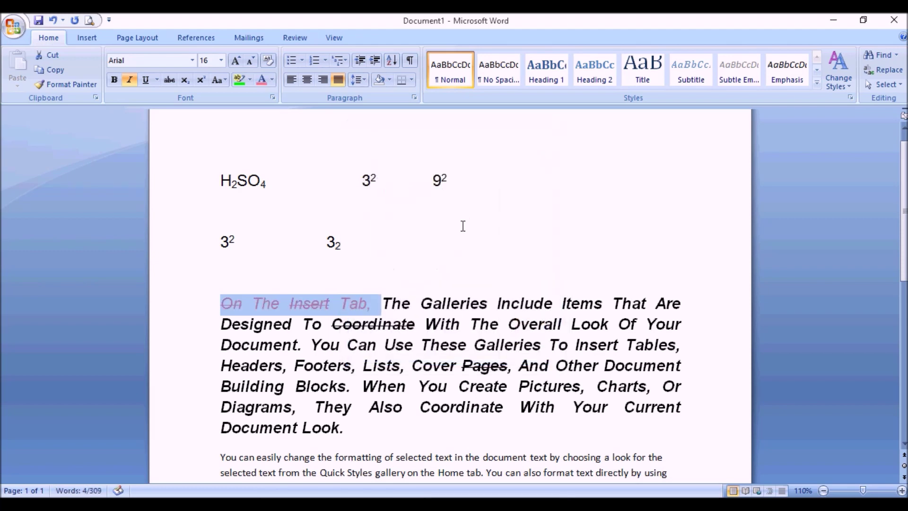
pyautogui.click(402, 303)
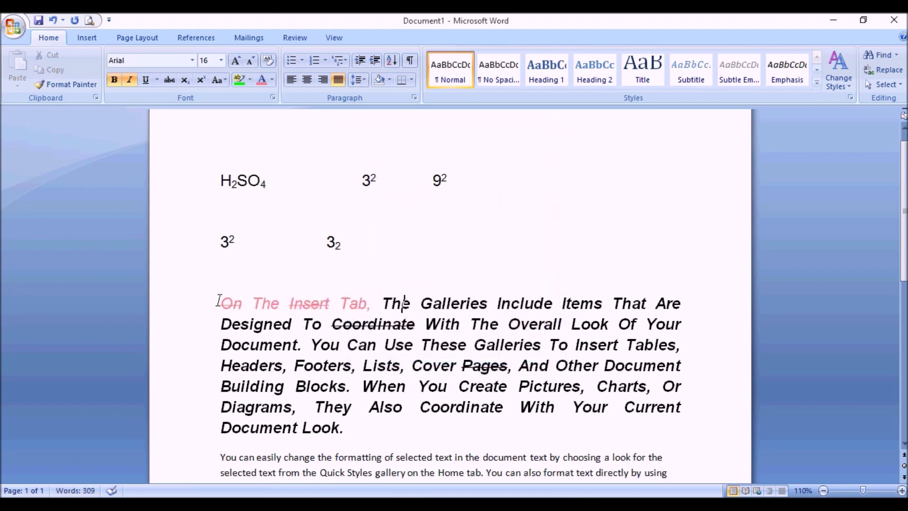
# Clear all formatting from the phrase "On The Insert Tab" twice, undoing it each time.
pyautogui.moveTo(221, 303); pyautogui.dragTo(368, 304)
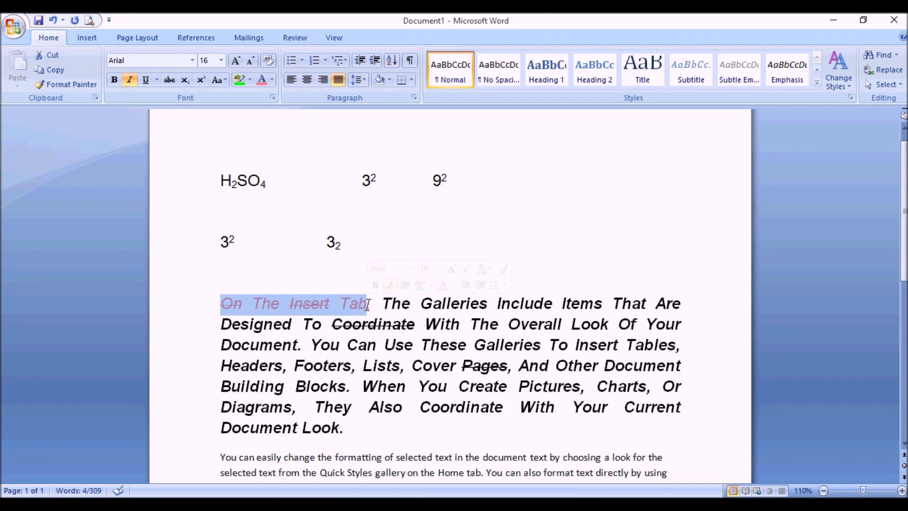
pyautogui.click(269, 63)
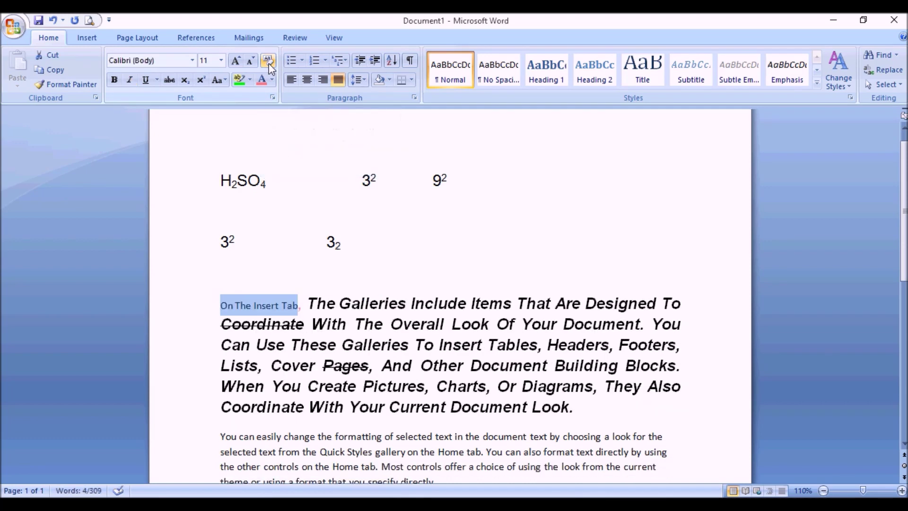
pyautogui.hotkey('ctrl', 'z')
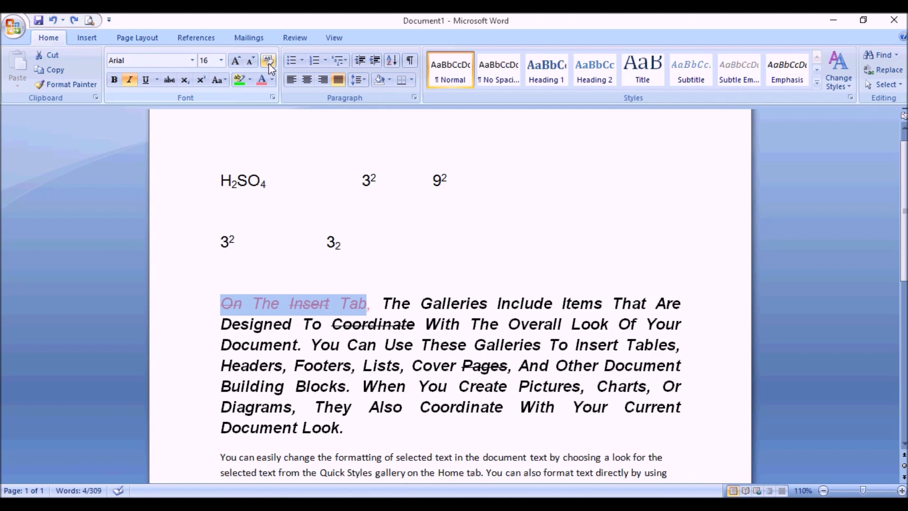
pyautogui.click(268, 63)
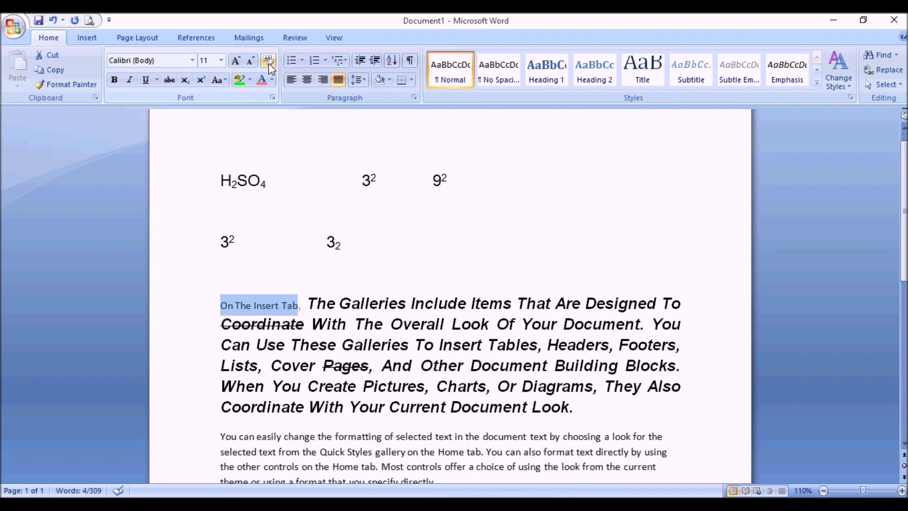
pyautogui.hotkey('ctrl', 'z')
# Clear all formatting from the struck-through word "Coordinate" in the paragraph's second line.
pyautogui.moveTo(332, 324); pyautogui.dragTo(415, 318)
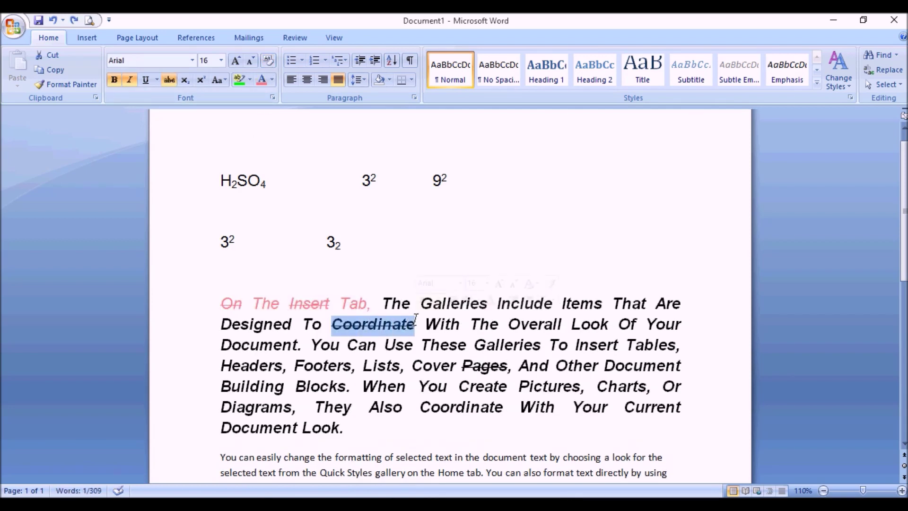
pyautogui.click(268, 61)
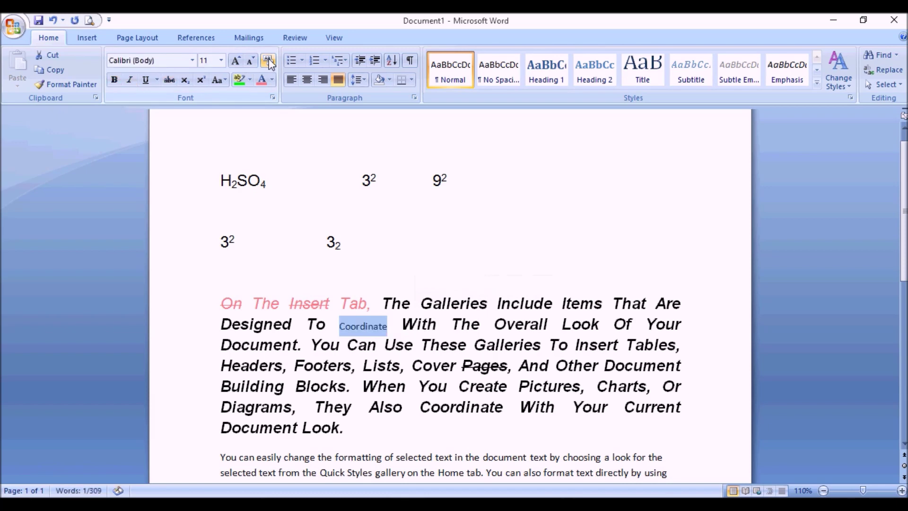
pyautogui.moveTo(220, 302); pyautogui.dragTo(366, 301)
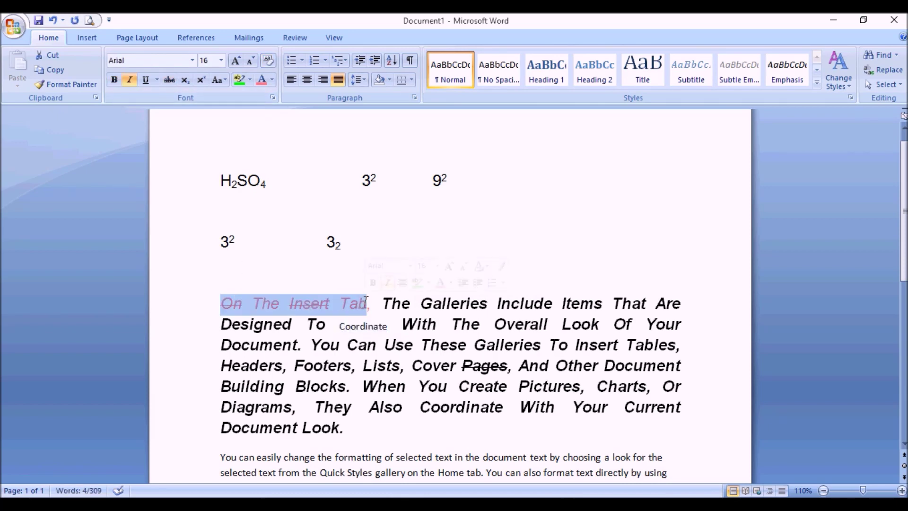
pyautogui.click(225, 81)
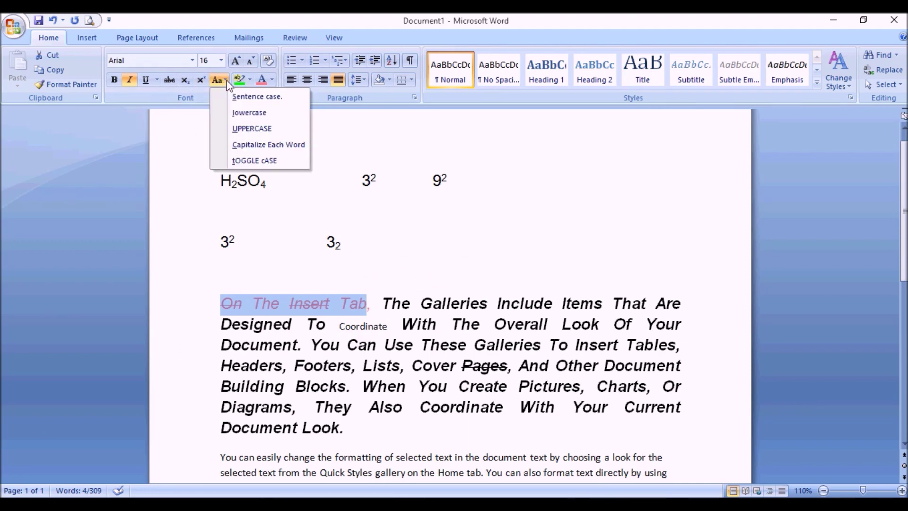
pyautogui.click(181, 136)
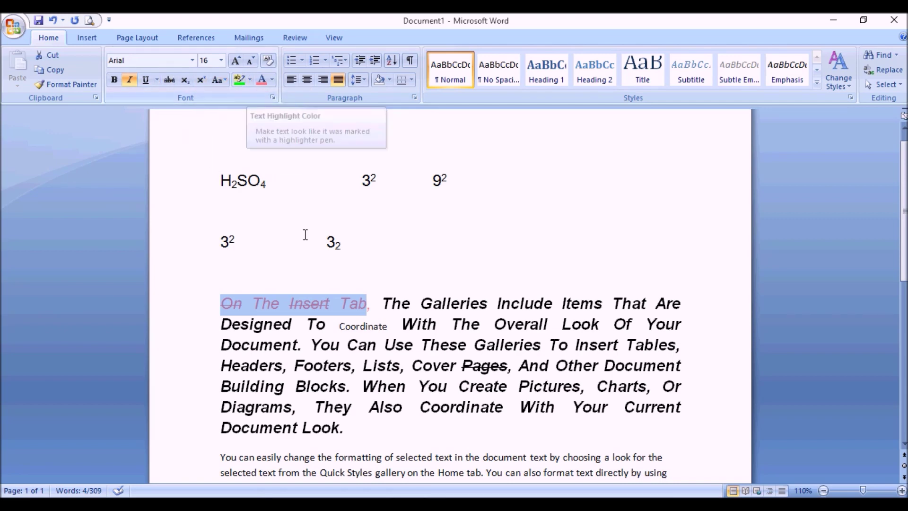
pyautogui.click(341, 348)
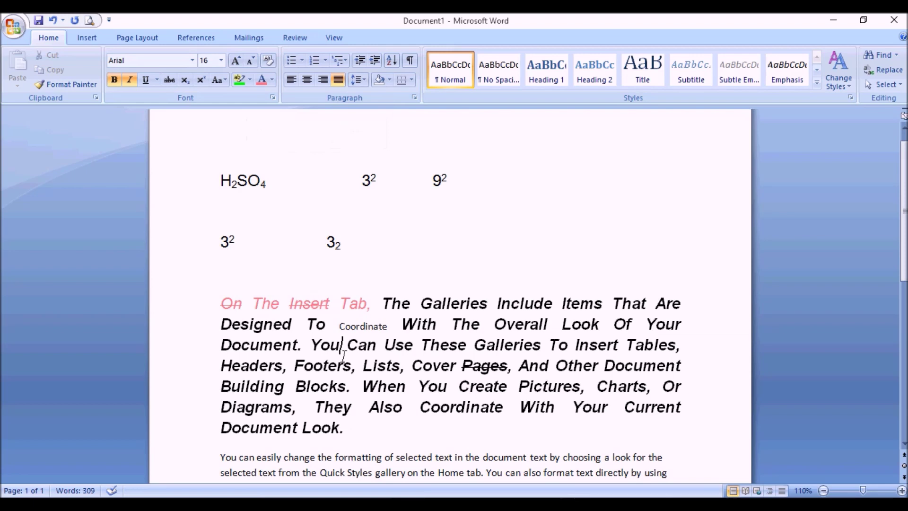
pyautogui.click(65, 84)
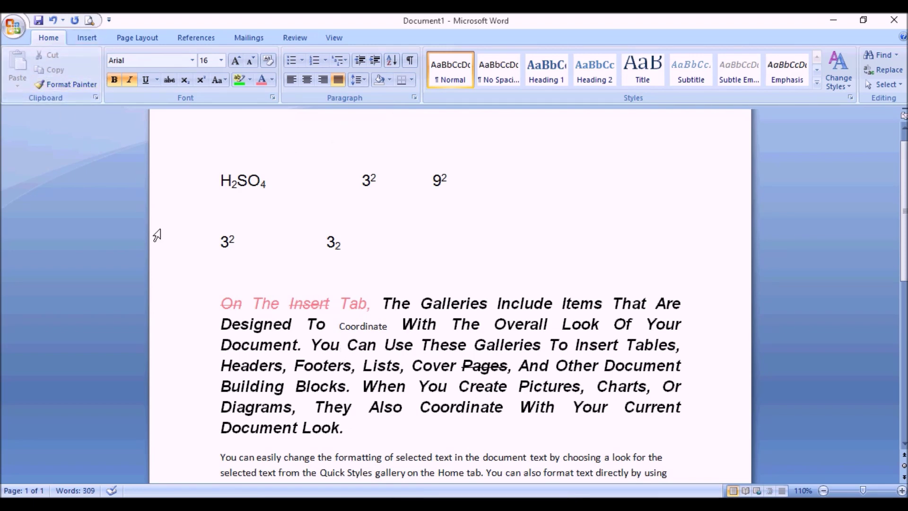
pyautogui.moveTo(220, 182); pyautogui.dragTo(274, 180)
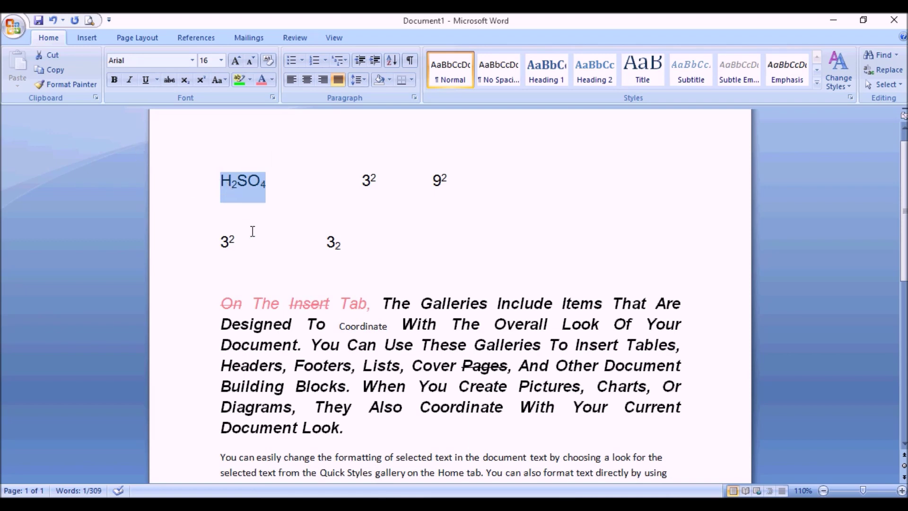
pyautogui.click(256, 249)
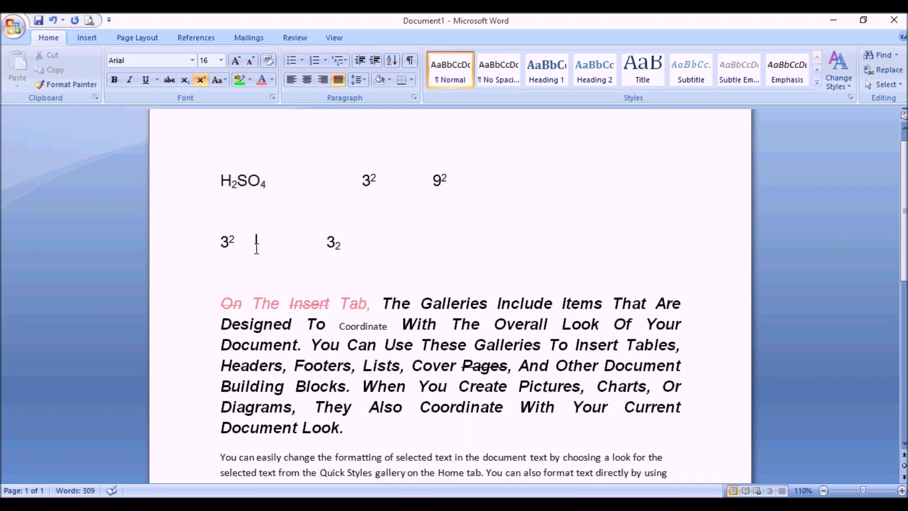
# Apply the light pinkish-red font color to the first line containing H2SO4, 3² and 9².
pyautogui.moveTo(220, 180); pyautogui.dragTo(500, 175)
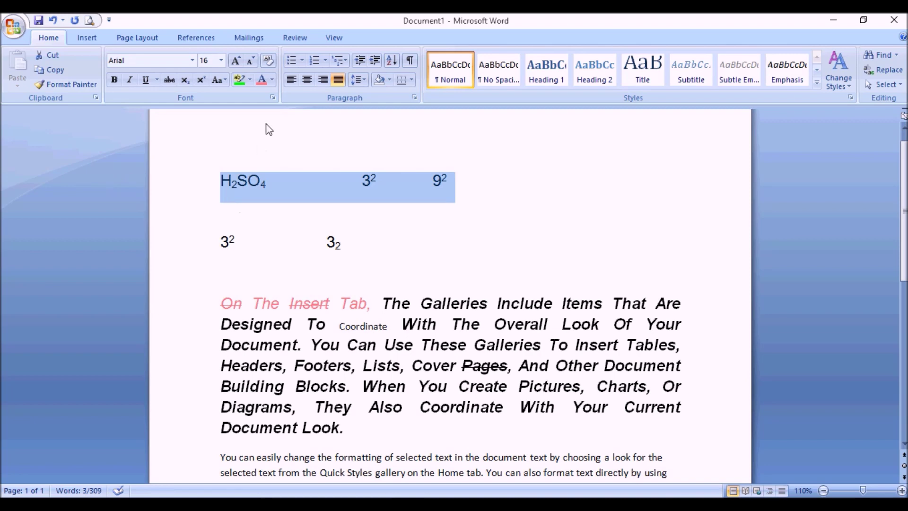
pyautogui.click(267, 85)
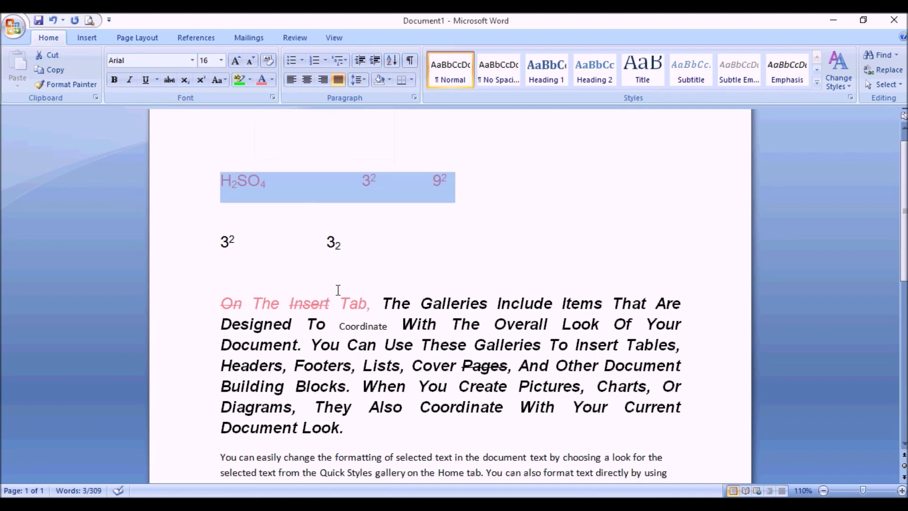
pyautogui.click(245, 281)
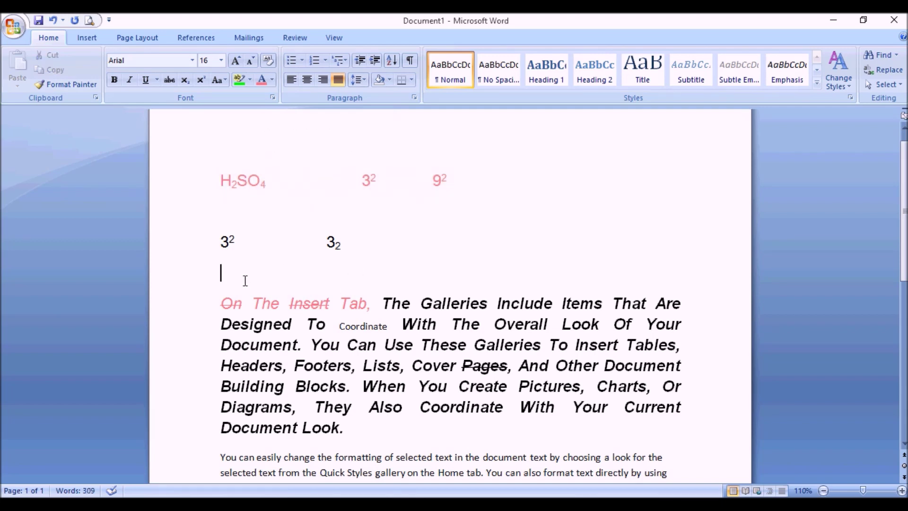
# Cut the first line containing H2SO4, 3² and 9² from the document.
pyautogui.moveTo(215, 178); pyautogui.dragTo(448, 170)
pyautogui.press('super+c')
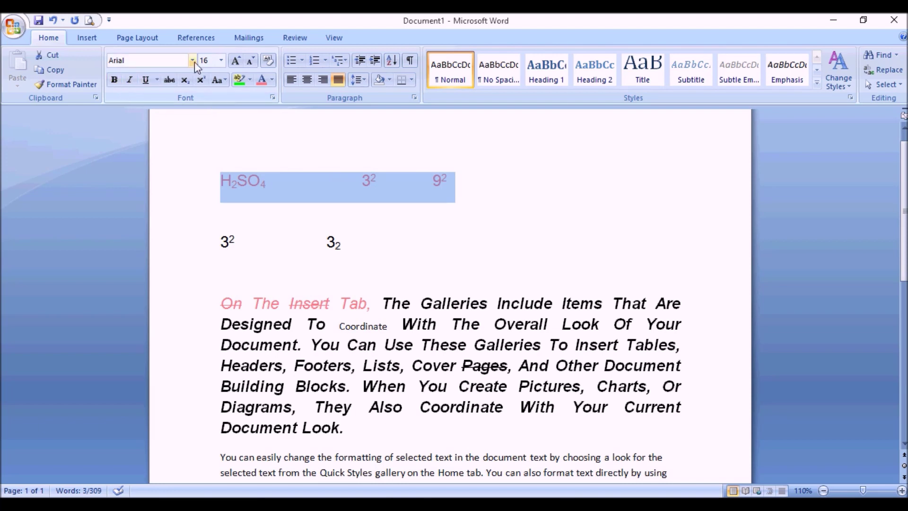
pyautogui.click(50, 55)
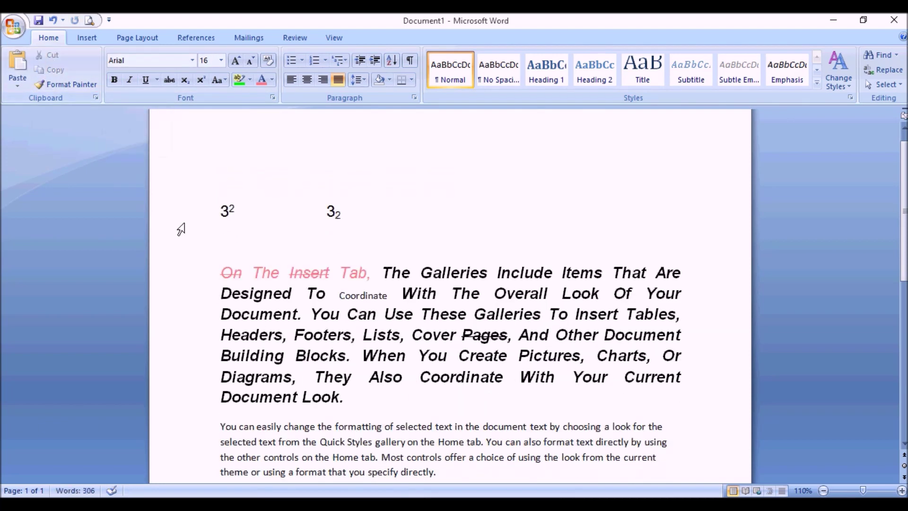
# Paste the cut H2SO4 line below the 3² and 3₂ line, undoing both the paste and the cut.
pyautogui.click(226, 236)
pyautogui.click(18, 64)
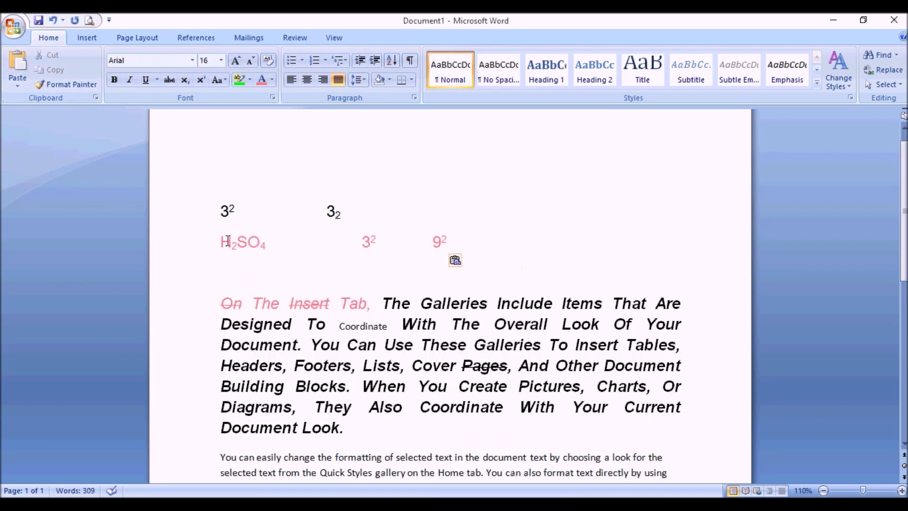
pyautogui.hotkey('ctrl', 'z')
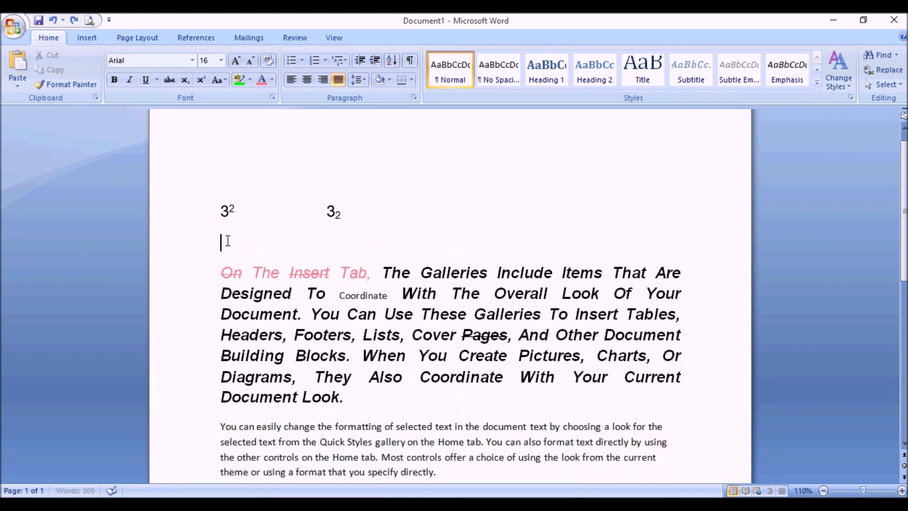
pyautogui.hotkey('ctrl', 'z')
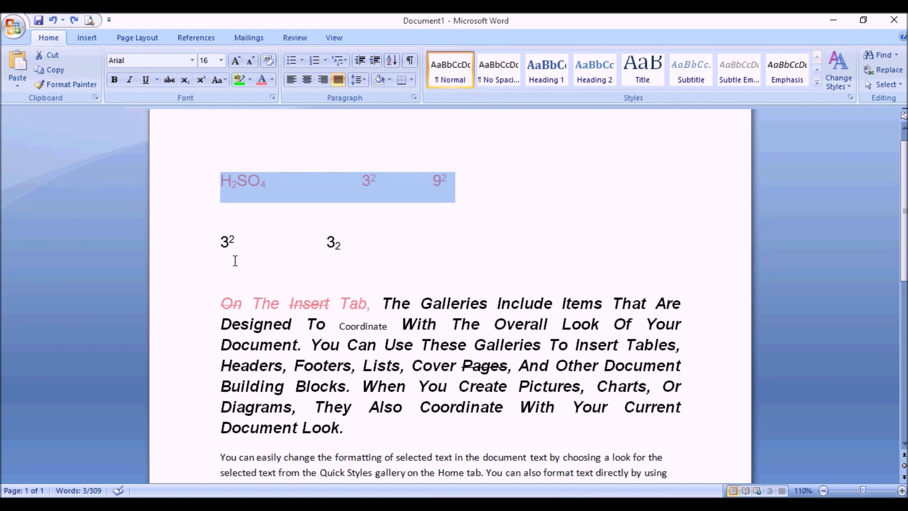
# Move the H2SO4, 3² and 9² line to the empty line below the black 3² and 3₂ line by cutting and pasting.
pyautogui.click(49, 54)
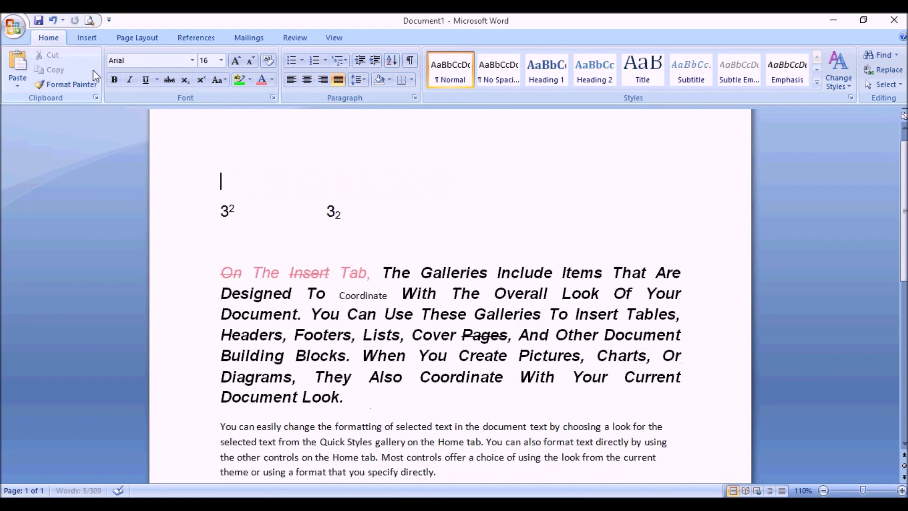
pyautogui.click(262, 249)
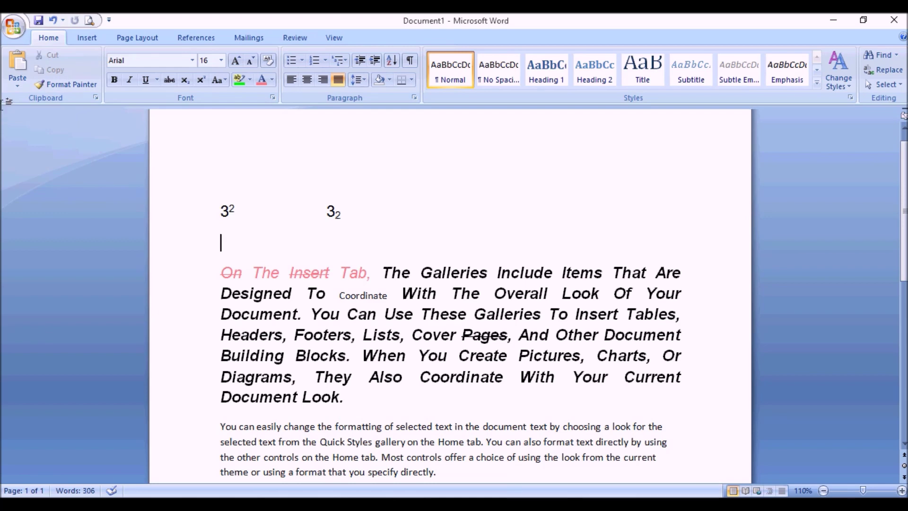
pyautogui.click(19, 69)
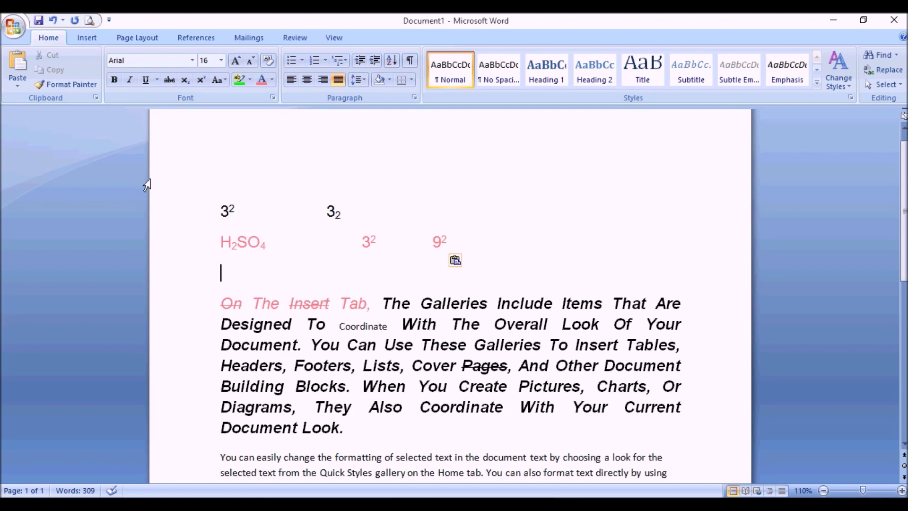
# Copy the pink H2SO4, 3² and 9² line onto the document's empty first line and remove the extra line break after it.
pyautogui.moveTo(221, 242); pyautogui.dragTo(466, 236)
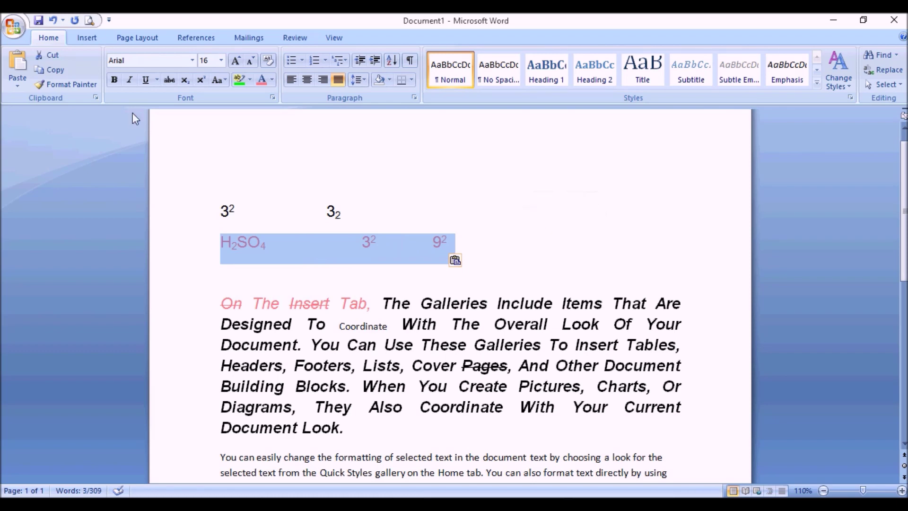
pyautogui.click(54, 71)
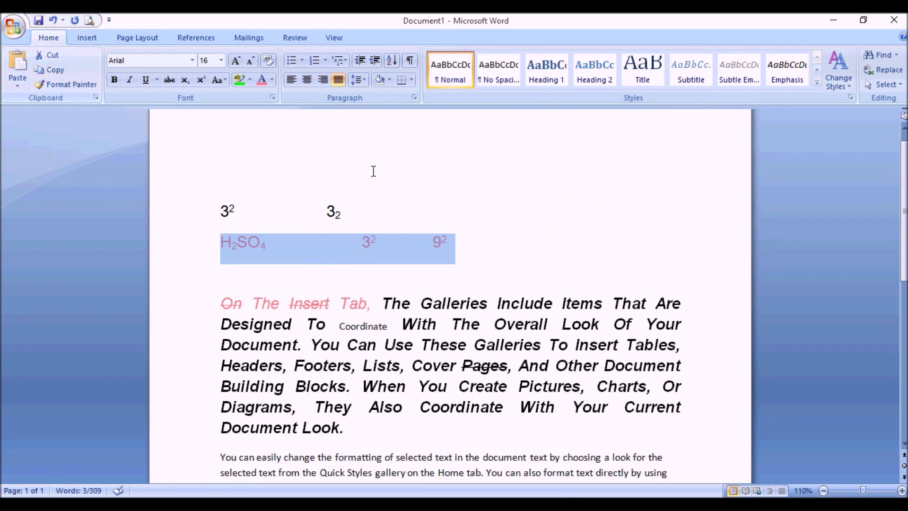
pyautogui.click(484, 245)
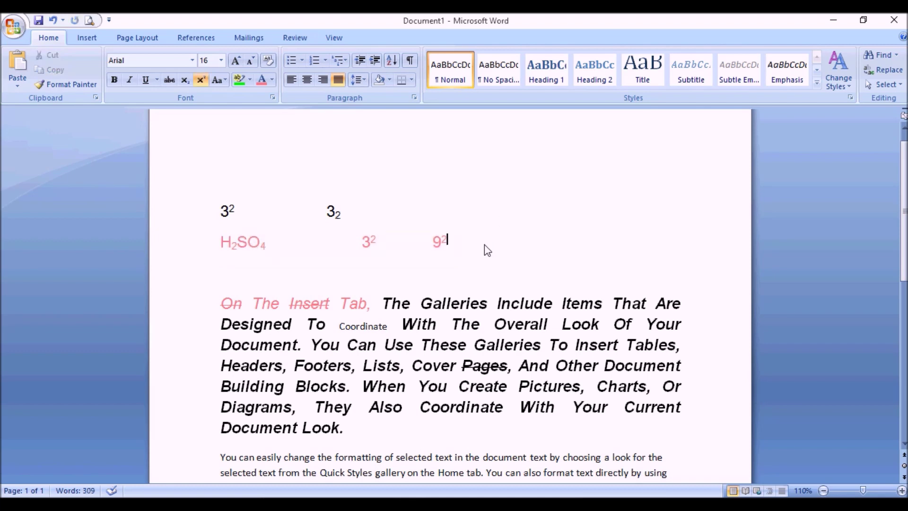
pyautogui.click(252, 160)
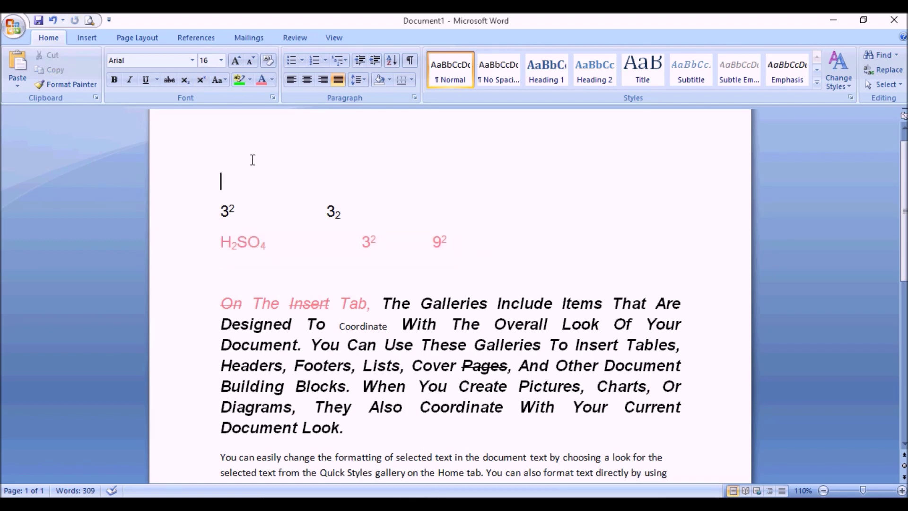
pyautogui.click(19, 66)
pyautogui.press('BackSpace')
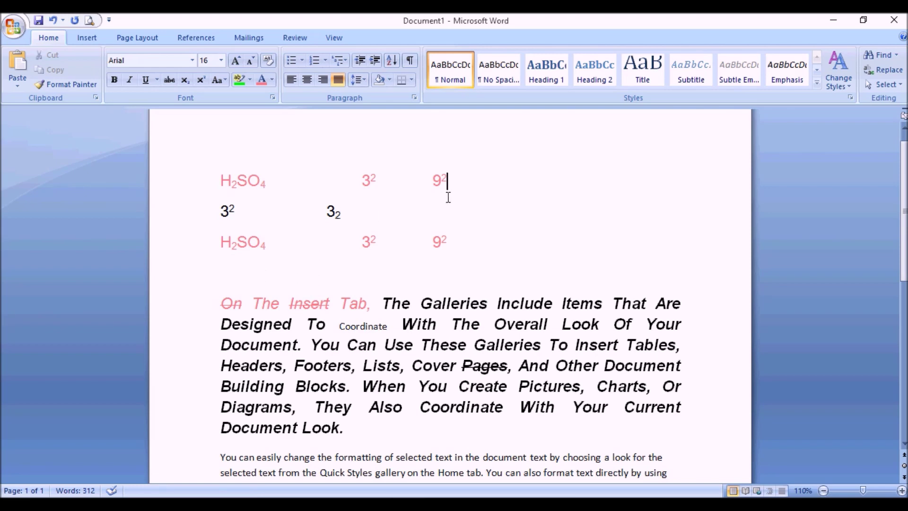
pyautogui.click(220, 184)
pyautogui.click(220, 242)
pyautogui.scroll(-2, 273, 353)
pyautogui.scroll(3, 277, 360)
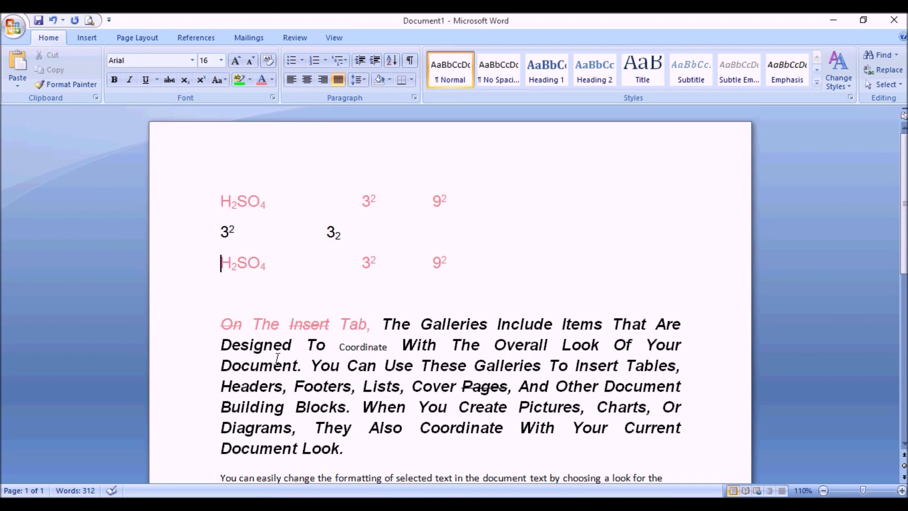
pyautogui.click(70, 84)
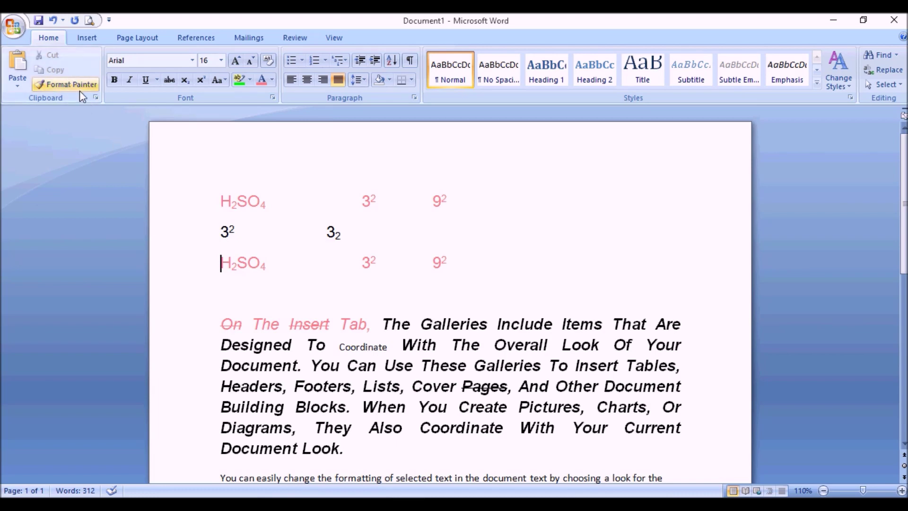
pyautogui.click(219, 251)
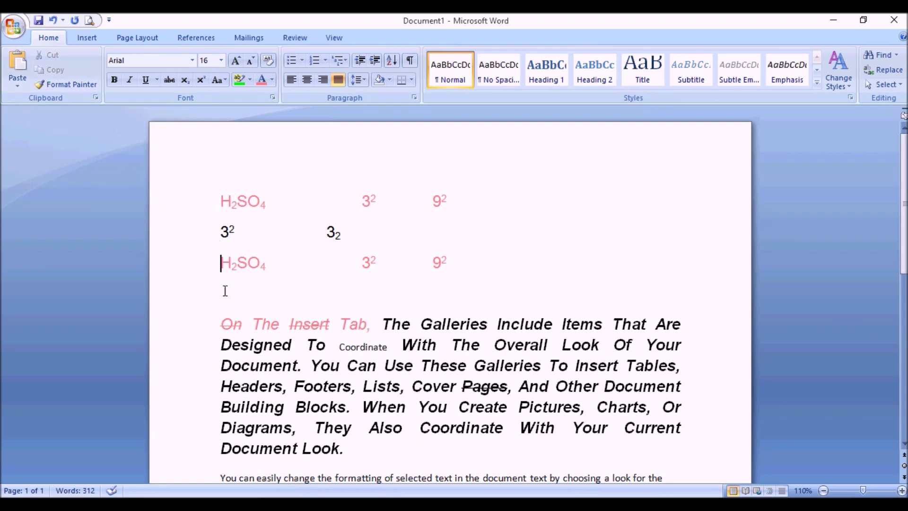
# Copy the formatting of "On The Insert Tab," onto H2SO4 in the third line with Format Painter.
pyautogui.moveTo(220, 324); pyautogui.dragTo(372, 325)
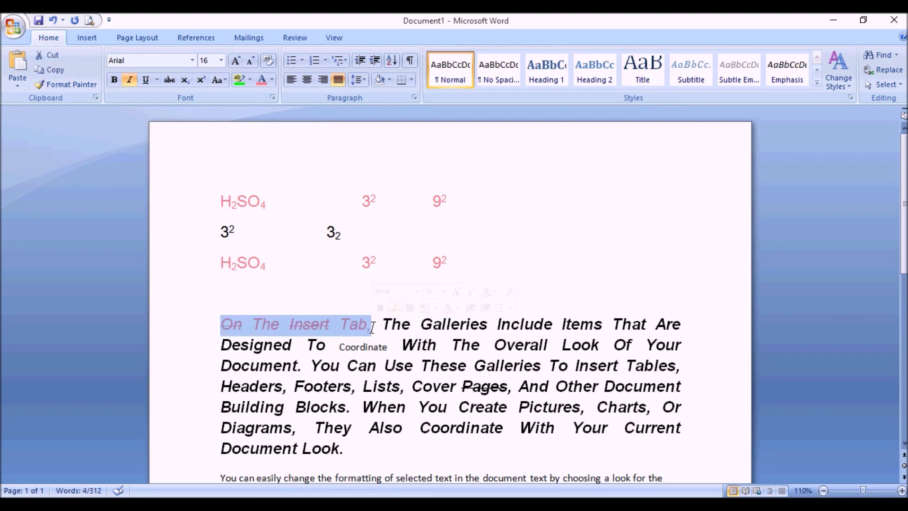
pyautogui.click(66, 85)
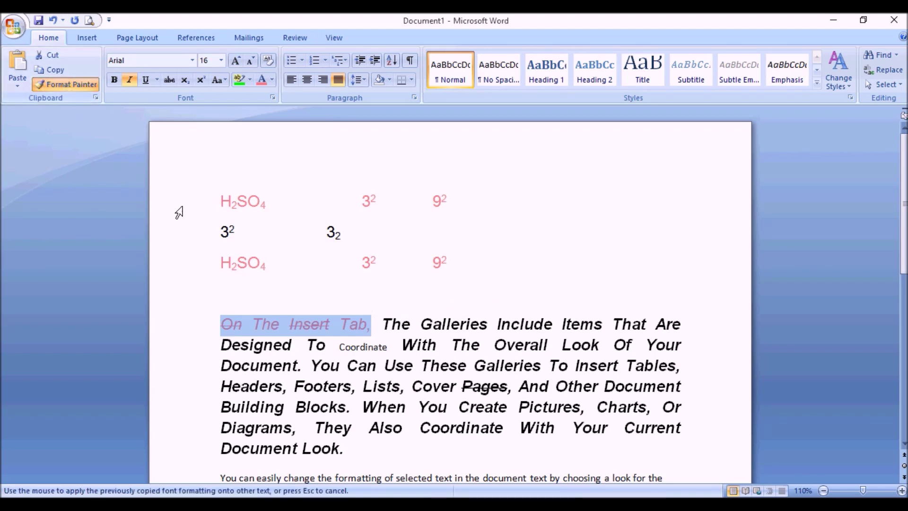
pyautogui.click(227, 282)
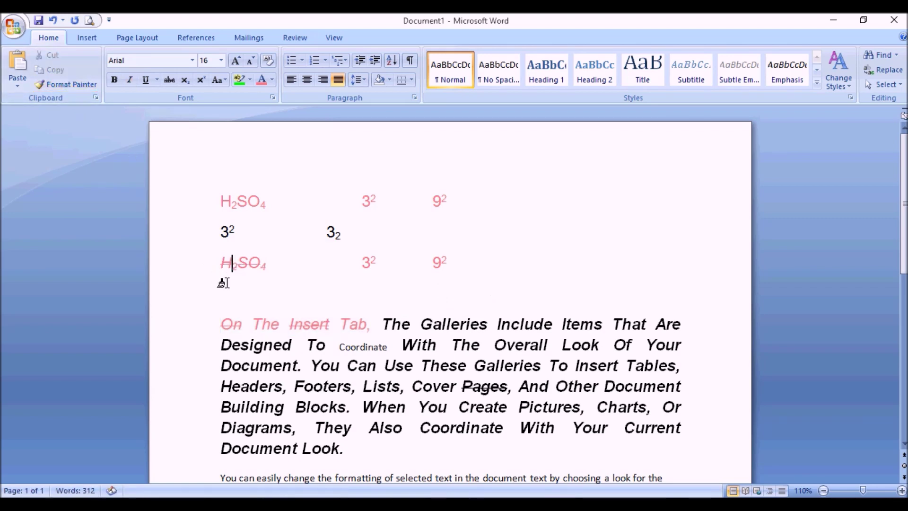
# Copy the phrase "The Galleries Include Items" from the bold italic paragraph and replace the document's entire content with it.
pyautogui.click(383, 325)
pyautogui.hotkey('shift', 'Right')
pyautogui.hotkey('shift', 'Right')
pyautogui.hotkey('shift', 'Right')
pyautogui.hotkey('shift', 'Right')
pyautogui.hotkey('shift', 'Right')
pyautogui.hotkey('shift', 'Right')
pyautogui.hotkey('shift', 'Right')
pyautogui.hotkey('shift', 'Right')
pyautogui.hotkey('shift', 'Right')
pyautogui.hotkey('shift', 'Right')
pyautogui.hotkey('shift', 'Right')
pyautogui.hotkey('shift', 'Right')
pyautogui.hotkey('shift', 'Right')
pyautogui.hotkey('shift', 'Right')
pyautogui.hotkey('shift', 'Right')
pyautogui.hotkey('shift', 'Right')
pyautogui.hotkey('shift', 'Right')
pyautogui.hotkey('shift', 'Right')
pyautogui.hotkey('shift', 'Right')
pyautogui.hotkey('shift', 'Right')
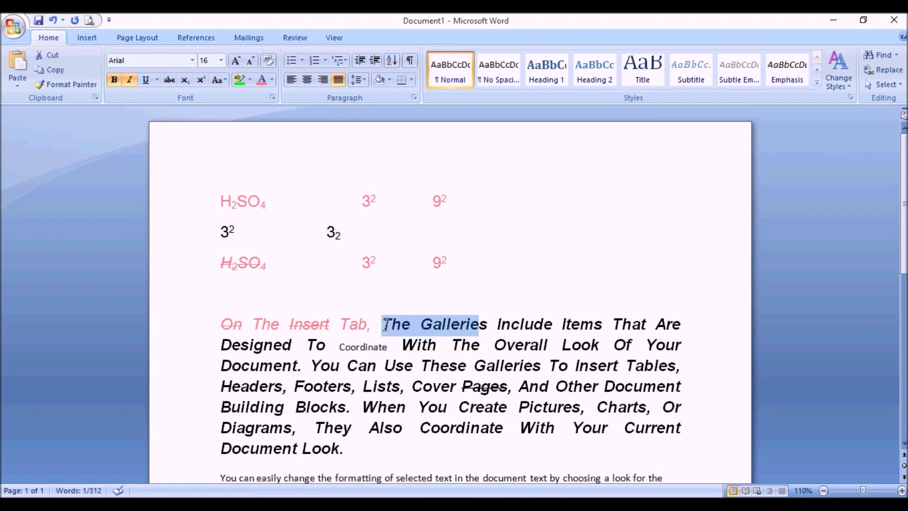
pyautogui.hotkey('shift', 'Right')
pyautogui.hotkey('shift', 'Right')
pyautogui.hotkey('shift', 'Right')
pyautogui.hotkey('shift', 'Left')
pyautogui.hotkey('shift', 'Left')
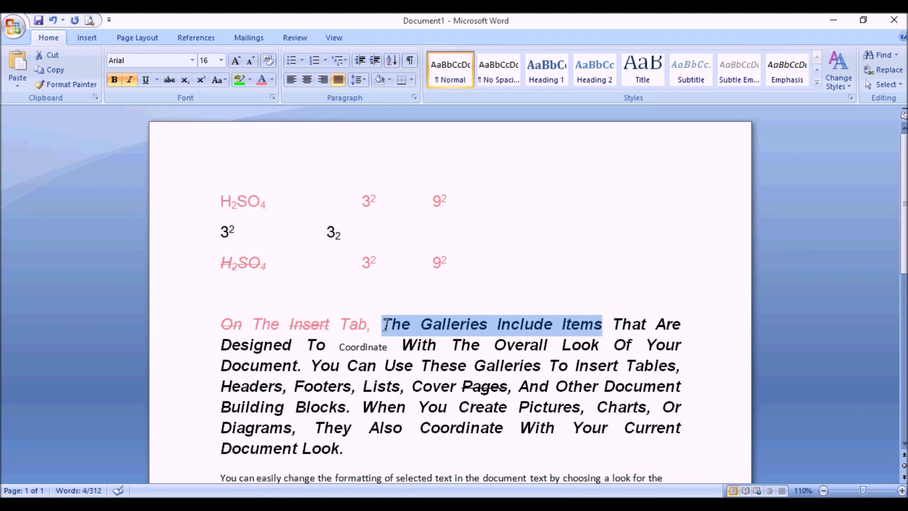
pyautogui.hotkey('ctrl', 'a')
pyautogui.hotkey('ctrl', 'v')
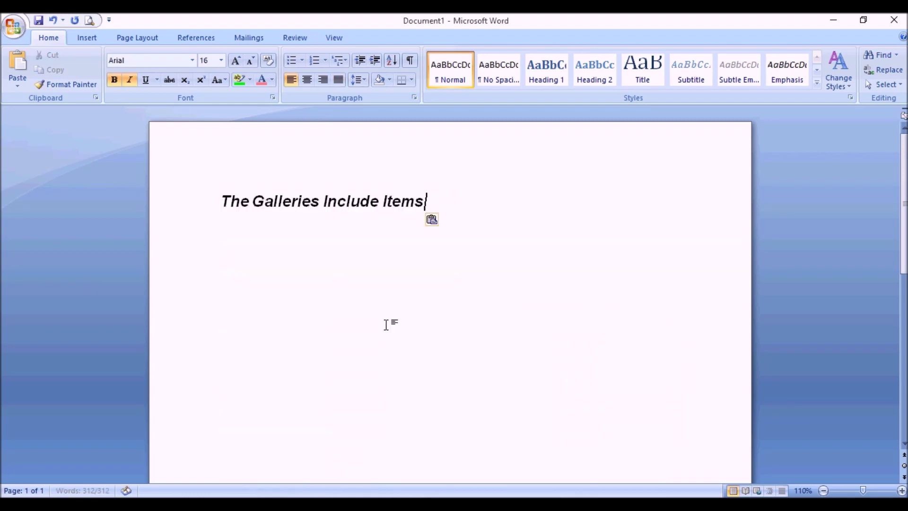
# Paste "The Galleries Include Items" on two separate new lines below the first, undoing the extra copies pasted on the same line.
pyautogui.press('Return')
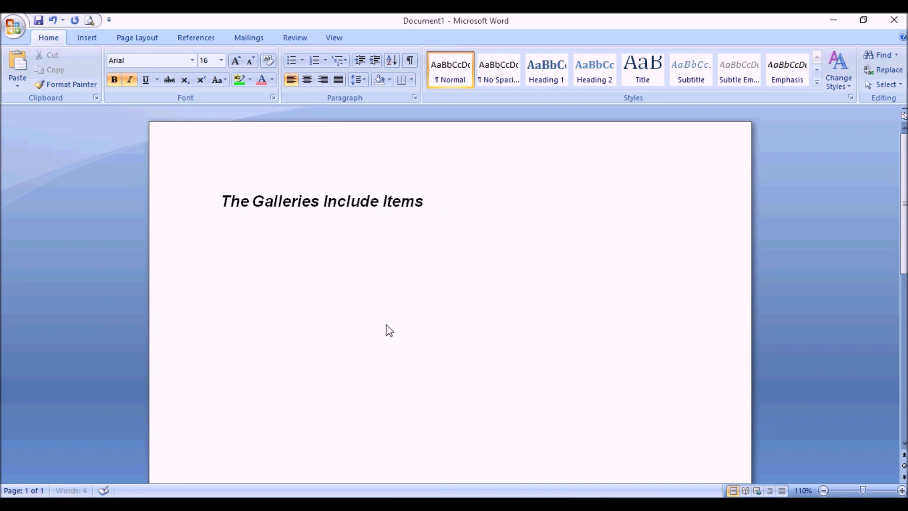
pyautogui.hotkey('ctrl', 'v')
pyautogui.hotkey('ctrl', 'v')
pyautogui.hotkey('ctrl', 'v')
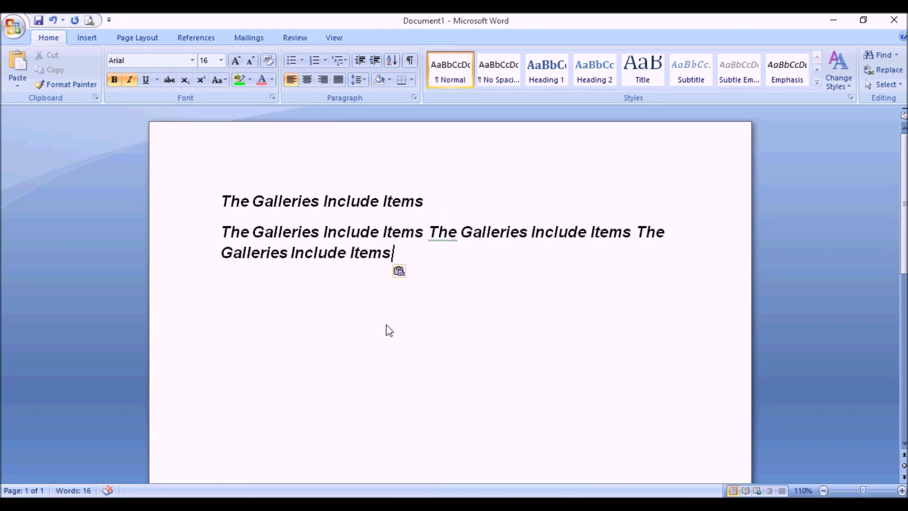
pyautogui.hotkey('ctrl', 'z')
pyautogui.hotkey('ctrl', 'z')
pyautogui.press('Return')
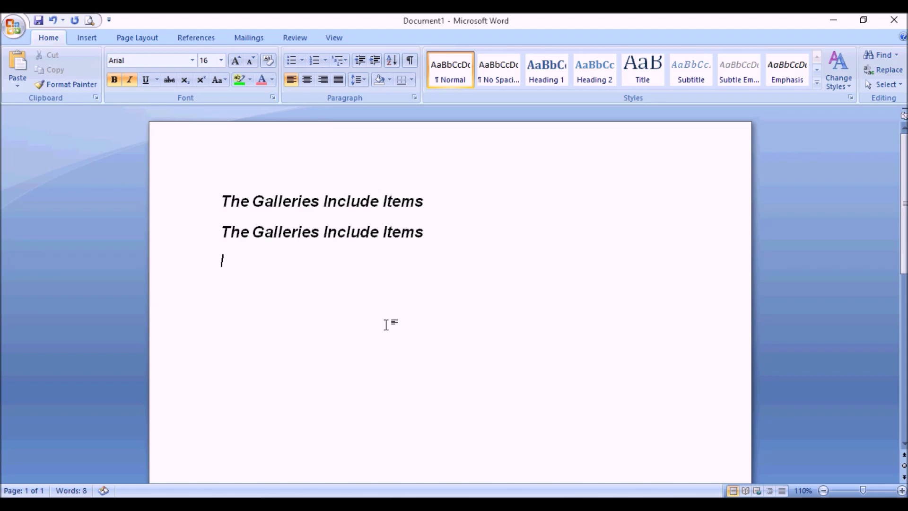
pyautogui.hotkey('ctrl', 'v')
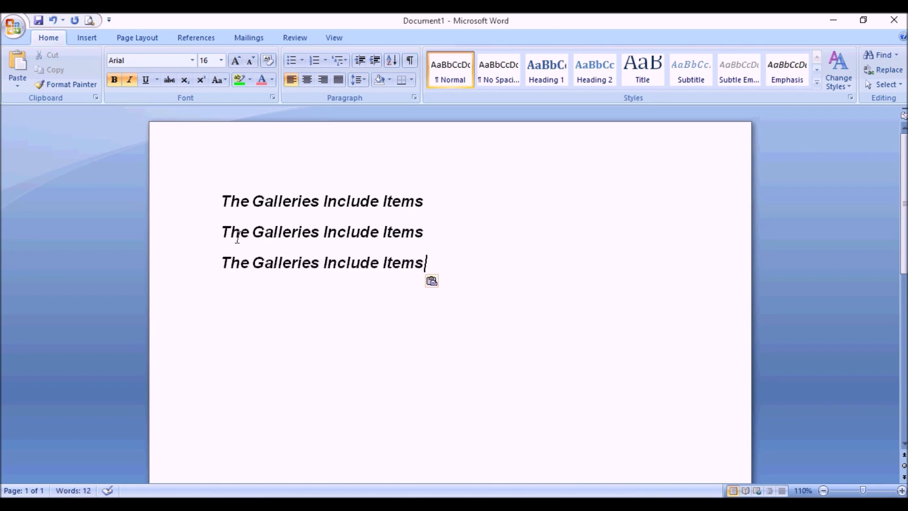
# Highlight the first "The Galleries Include Items" line in bright green.
pyautogui.moveTo(220, 199); pyautogui.dragTo(422, 188)
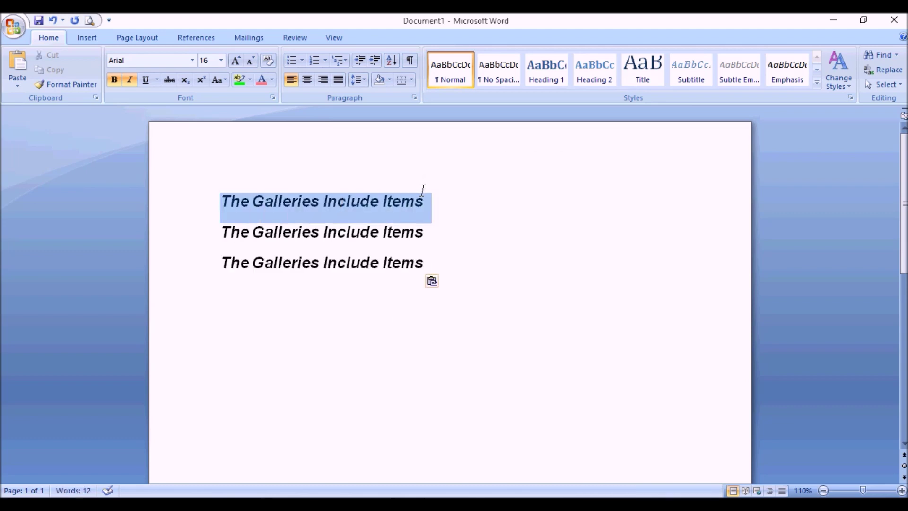
pyautogui.click(250, 86)
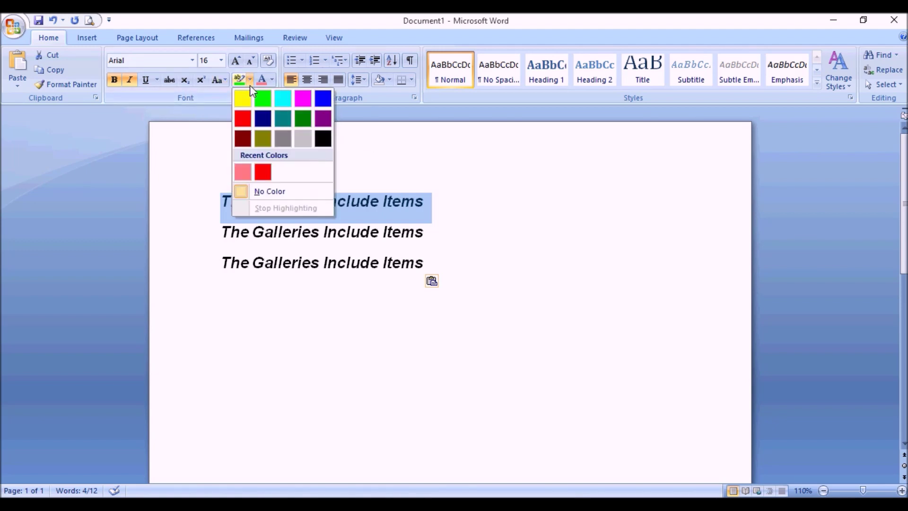
pyautogui.click(263, 98)
pyautogui.click(218, 205)
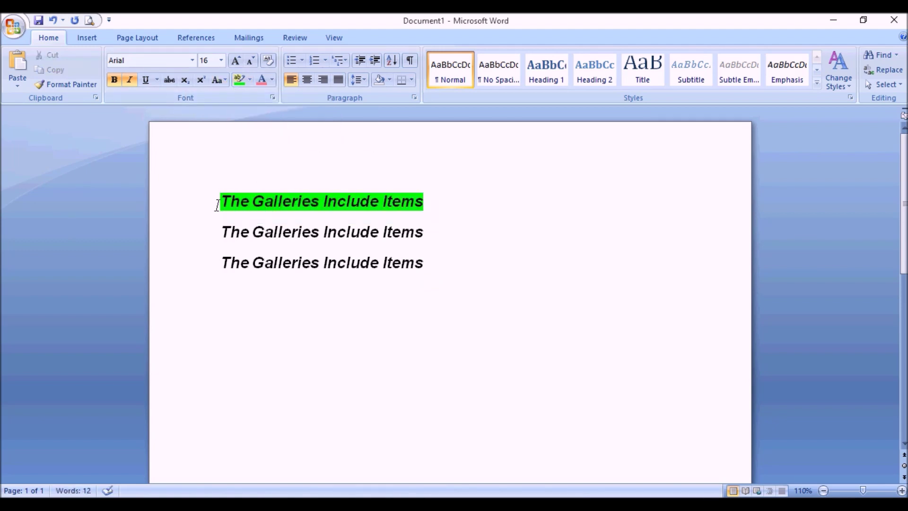
# Copy the first line's green highlight formatting onto the third line with Format Painter.
pyautogui.moveTo(219, 204); pyautogui.dragTo(412, 201)
pyautogui.click(59, 85)
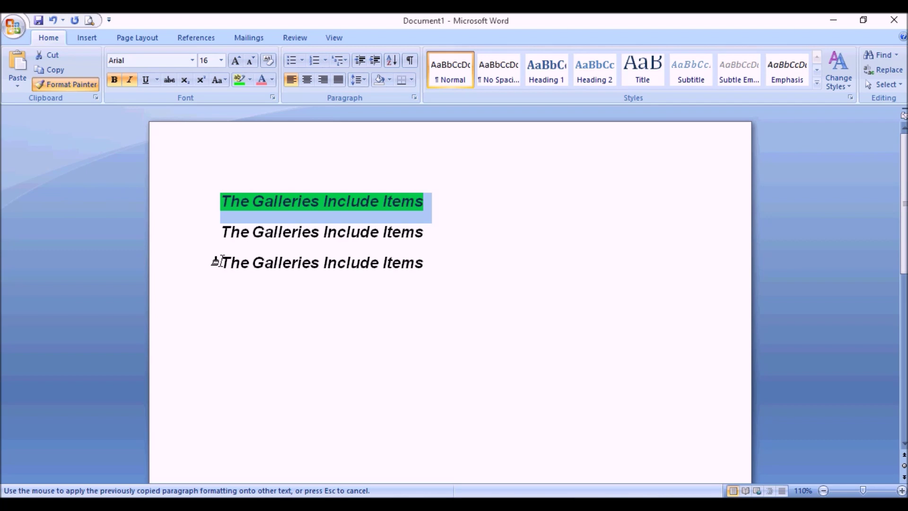
pyautogui.moveTo(221, 262); pyautogui.dragTo(405, 265)
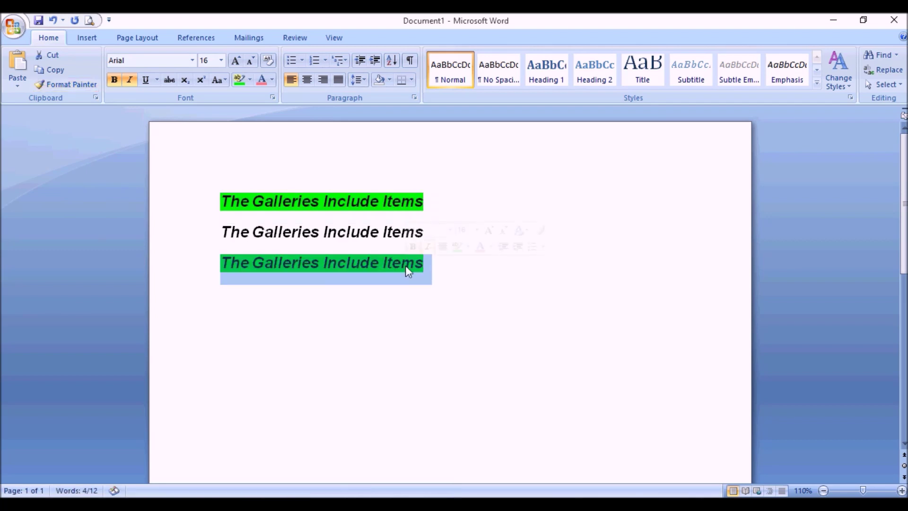
# Keep Format Painter on for repeated use and copy the first line's green highlight formatting onto the second and third lines.
pyautogui.click(221, 231)
pyautogui.moveTo(221, 231); pyautogui.dragTo(284, 224)
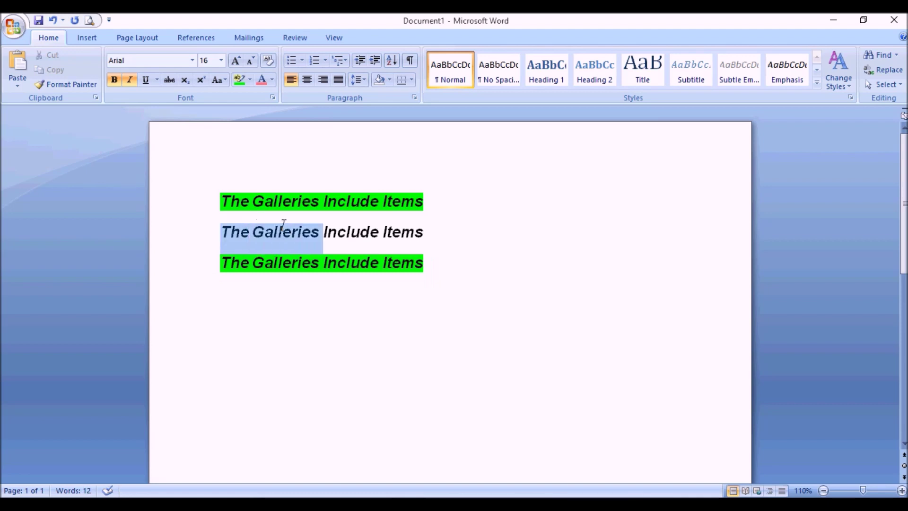
pyautogui.click(284, 230)
pyautogui.click(222, 201)
pyautogui.moveTo(222, 201); pyautogui.dragTo(430, 205)
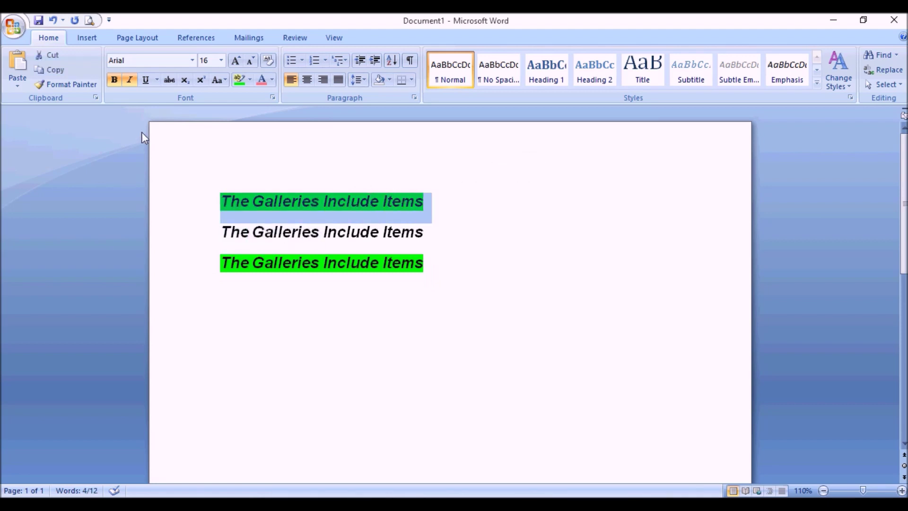
pyautogui.click(67, 87)
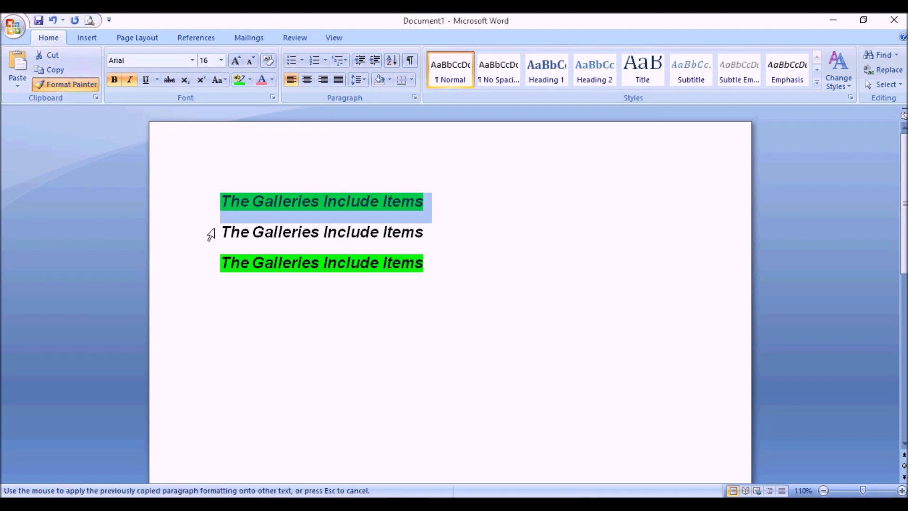
pyautogui.moveTo(215, 231); pyautogui.dragTo(403, 239)
pyautogui.click(355, 291)
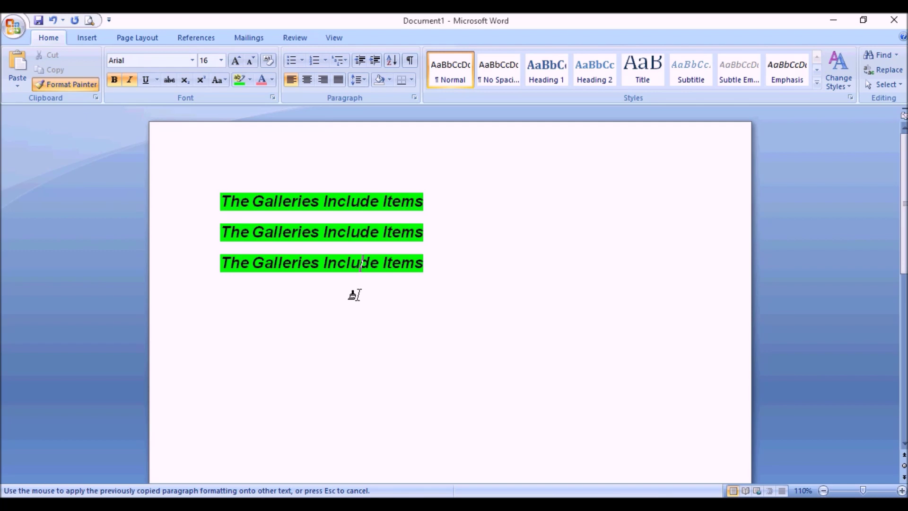
pyautogui.moveTo(214, 203); pyautogui.dragTo(371, 200)
pyautogui.click(370, 199)
pyautogui.click(25, 85)
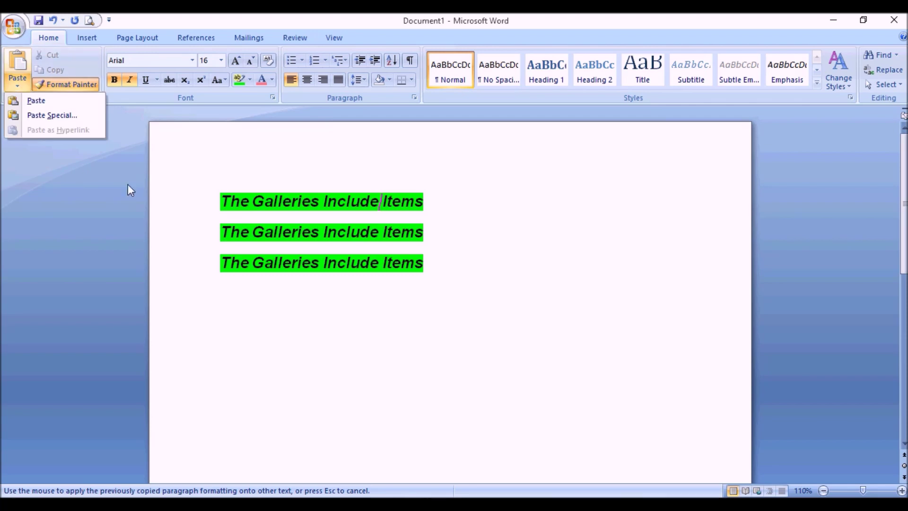
pyautogui.click(234, 281)
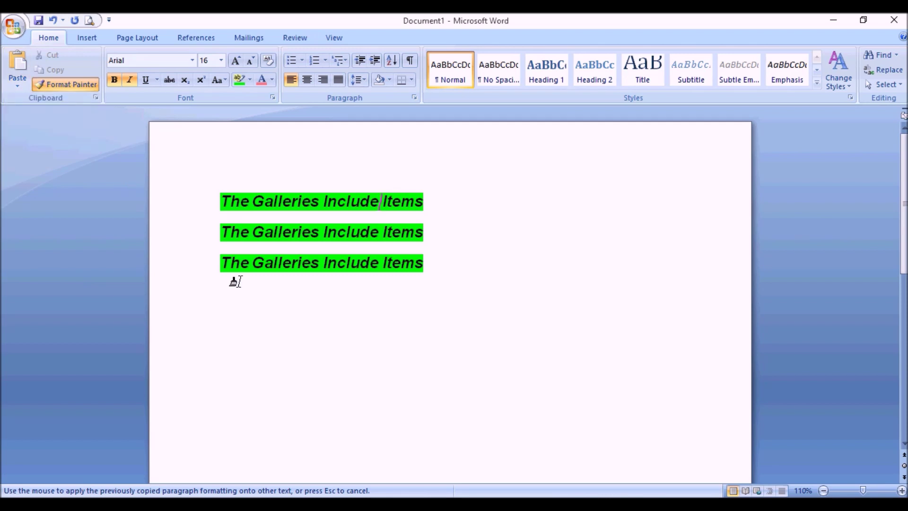